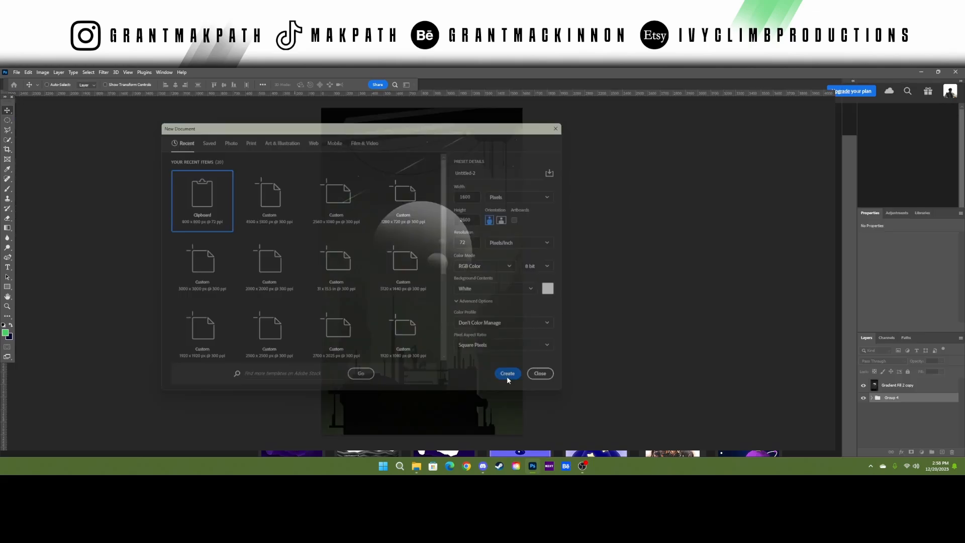
- Add a layer and fill it with a vertical linear gradient from dark green at the base to dark grey near the top
left_click(942, 452)
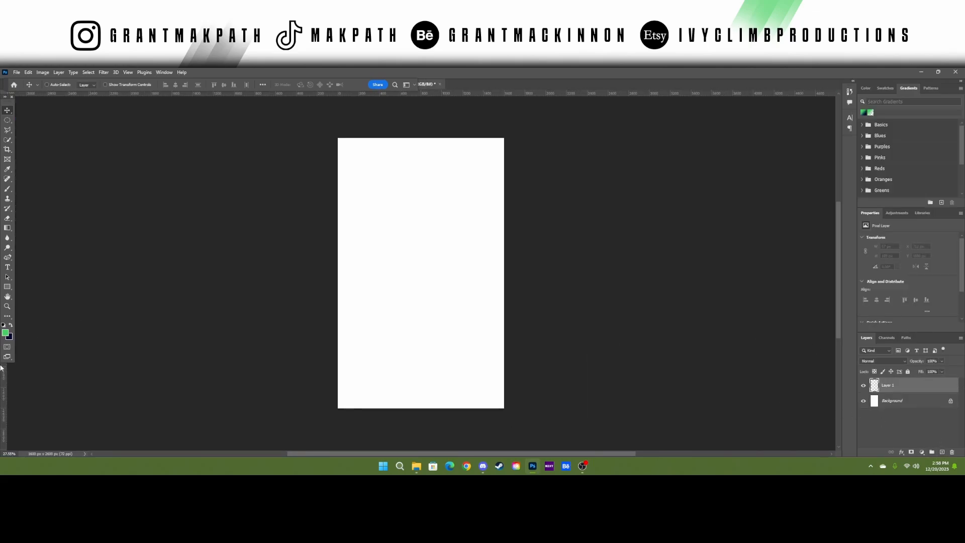
left_click(8, 227)
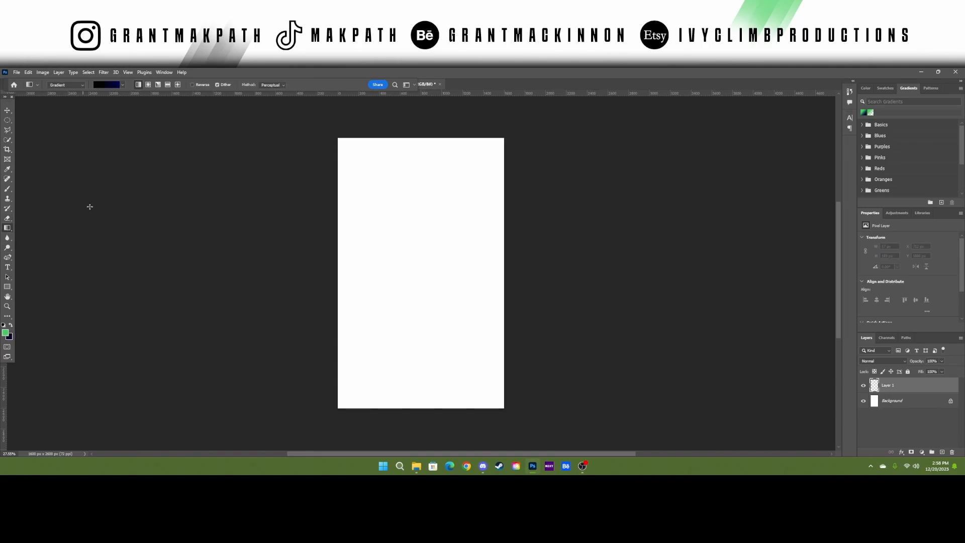
left_click(102, 88)
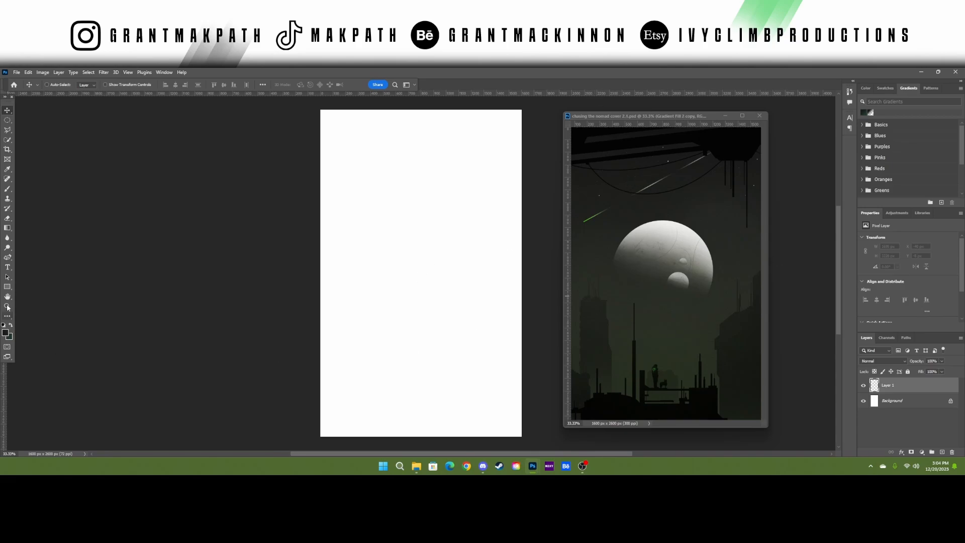
left_click(7, 228)
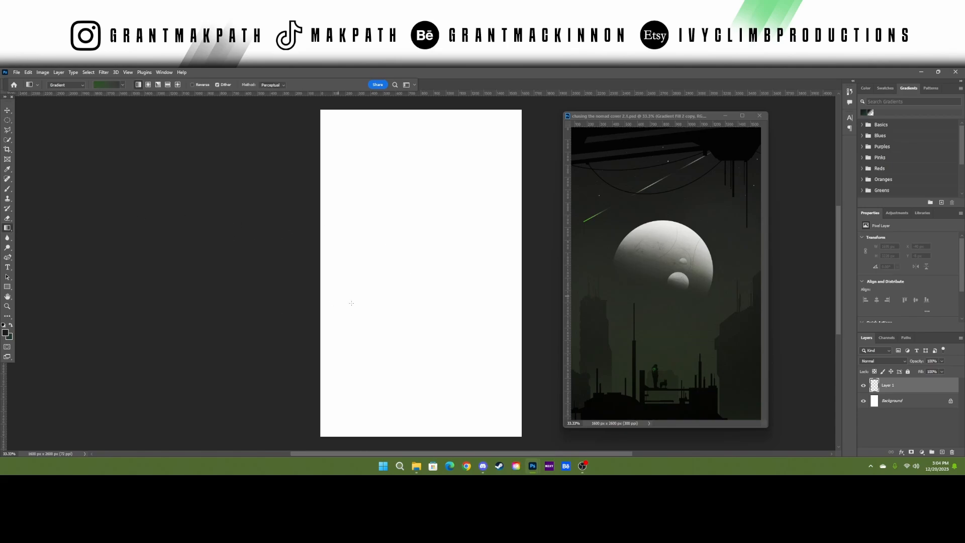
left_click_drag(408, 448, 409, 142)
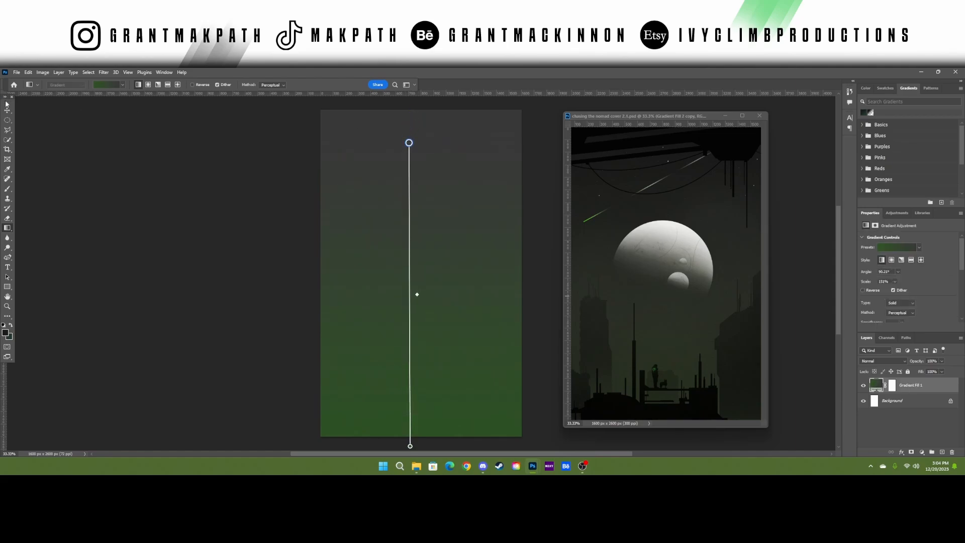
key("v")
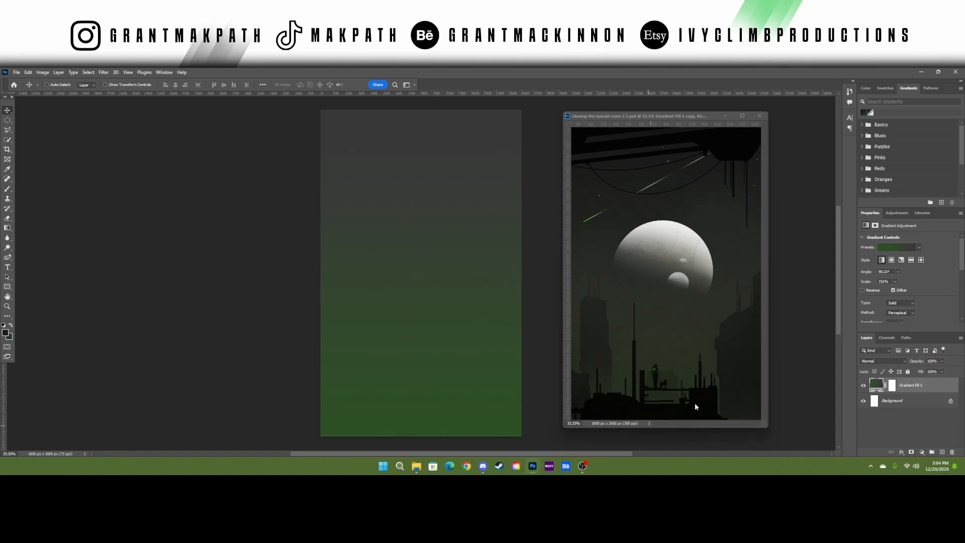
- Outline a wide rectangular selection at the canvas's lower centre with the Polygonal Lasso, extending past the bottom edge
left_click(7, 129)
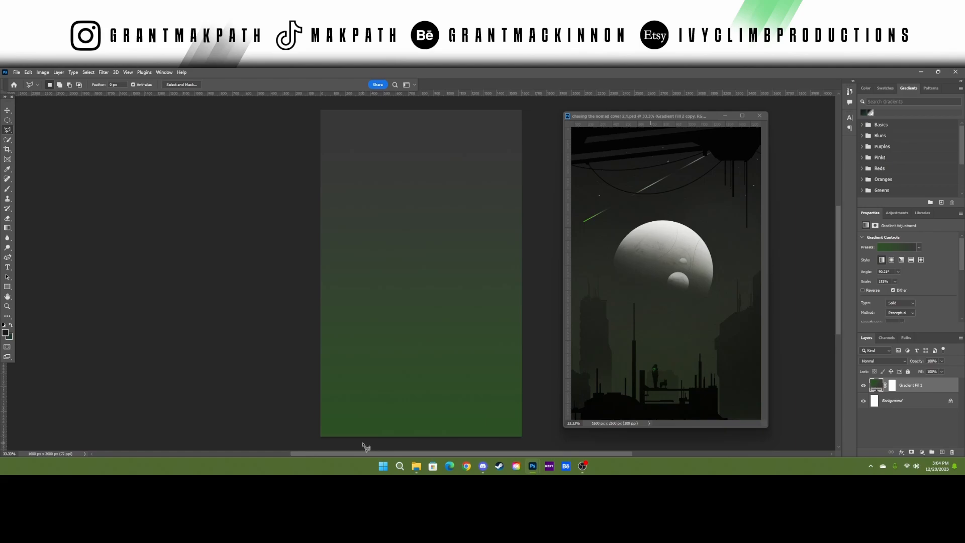
scroll(374, 419, "down", 1)
left_click(361, 413)
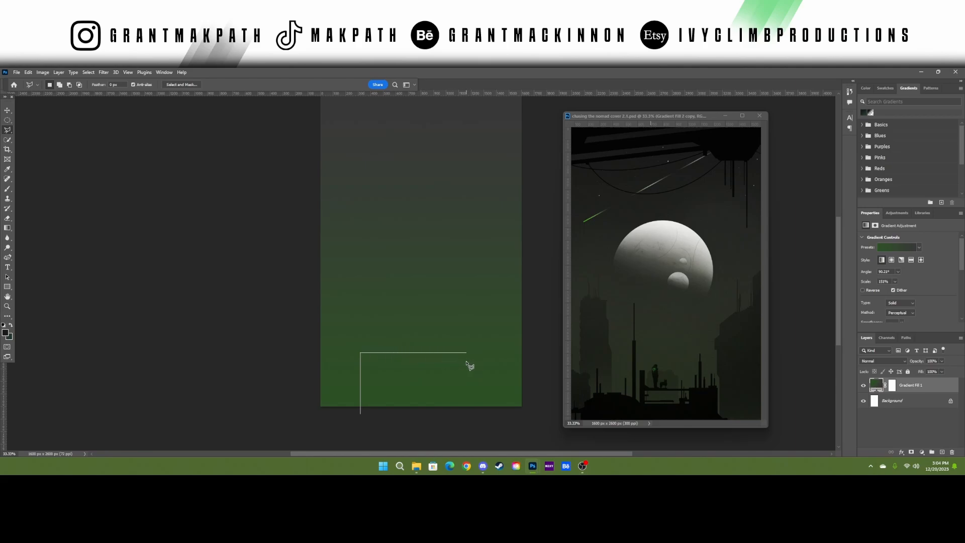
left_click(474, 421)
left_click(361, 414)
- Fill the rectangular selection with black (000000) on a new layer and deselect it
left_click(941, 451)
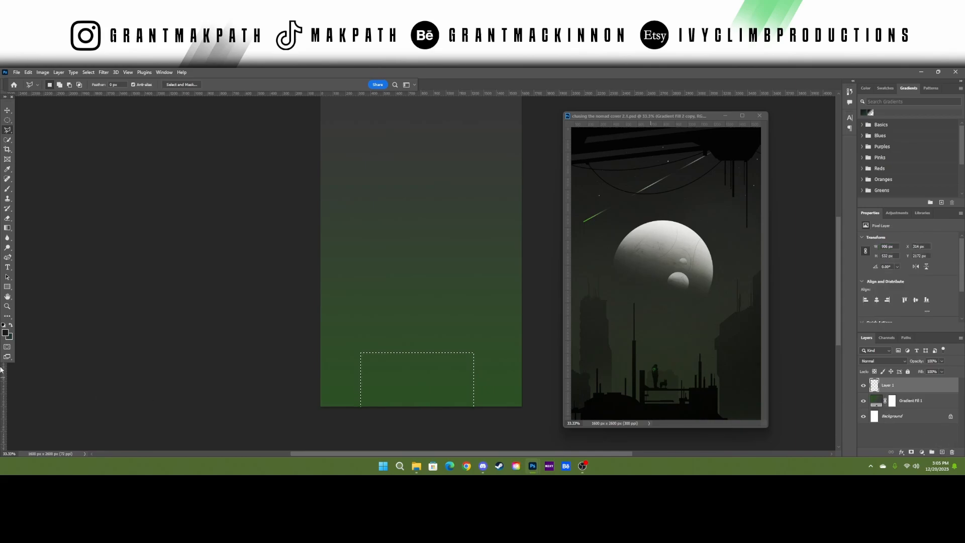
left_click(6, 333)
type("000000")
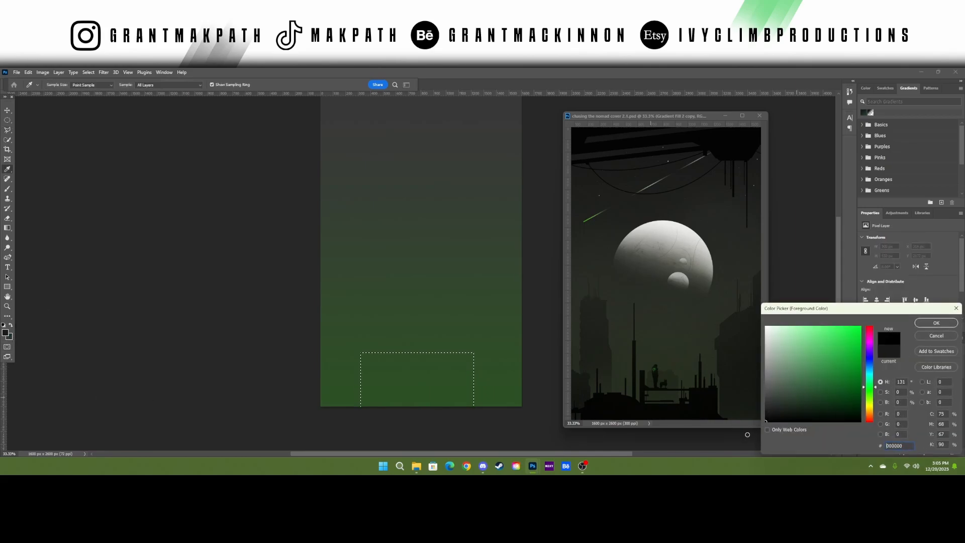
left_click(935, 323)
key("alt+BackSpace")
left_click(89, 72)
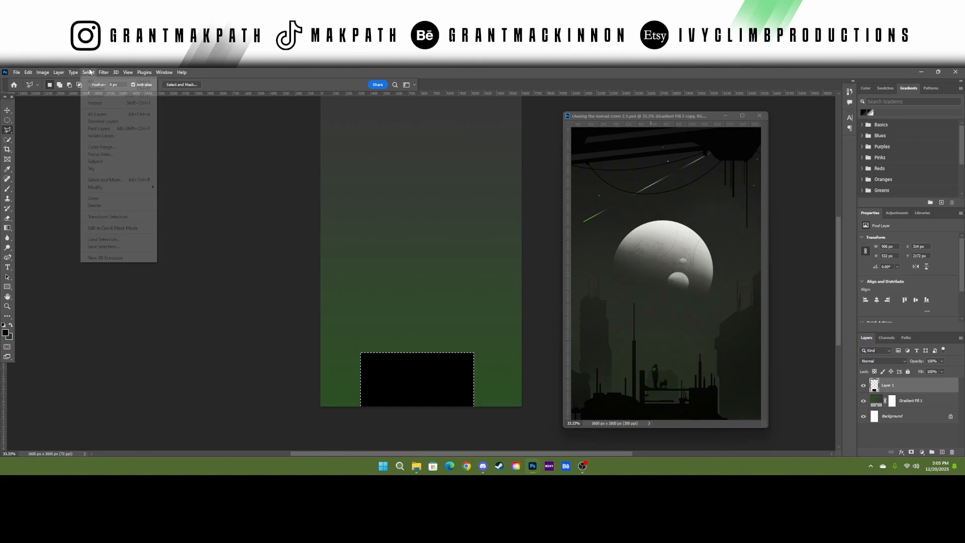
left_click(92, 89)
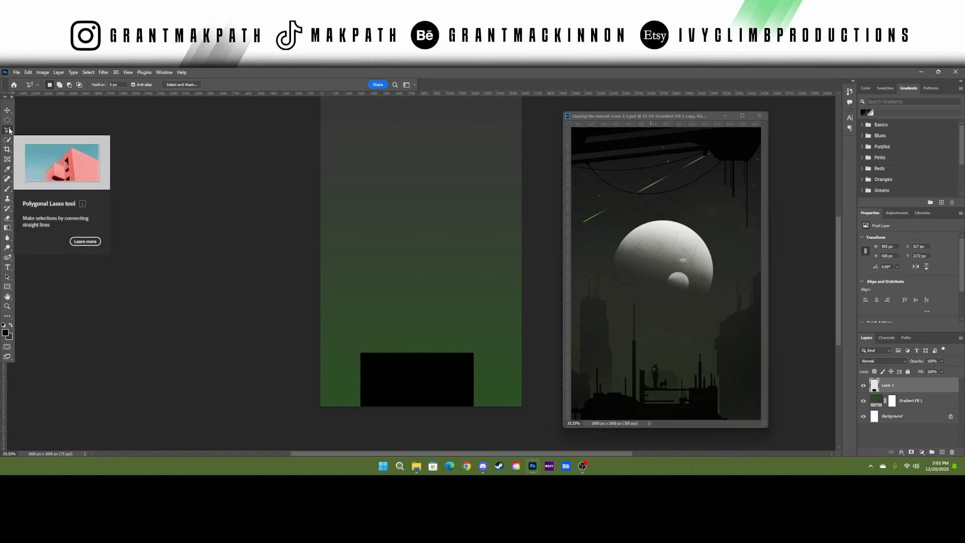
- Extend the black block's right side with a slanted-corner Polygonal Lasso selection, fill it with black and deselect
scroll(386, 416, "up", 2)
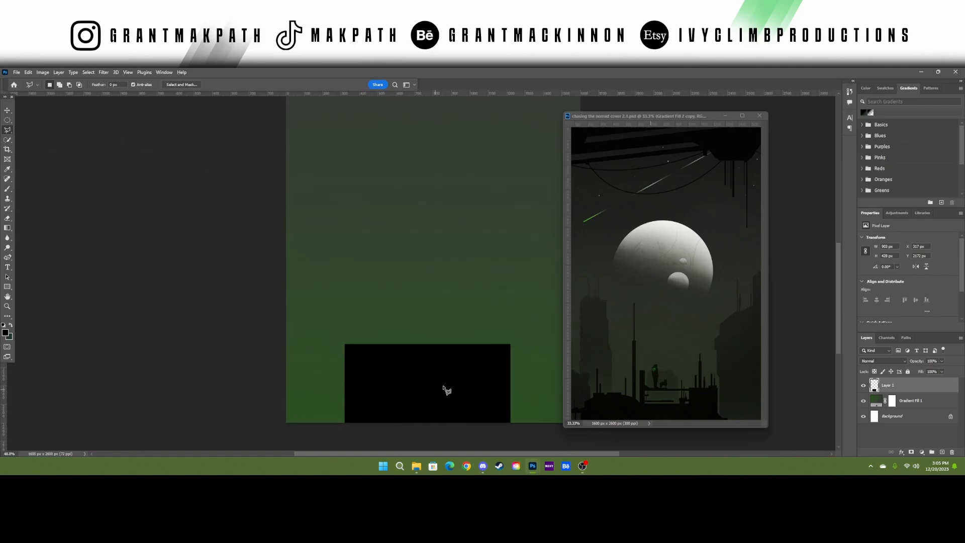
scroll(529, 355, "up", 2)
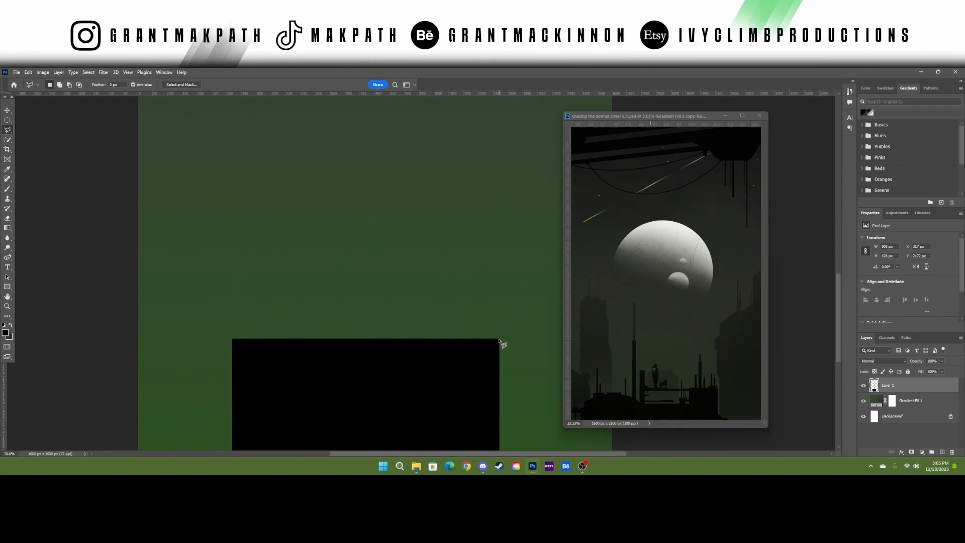
left_click(500, 340)
left_click(514, 368)
left_click(514, 362)
left_click(441, 303)
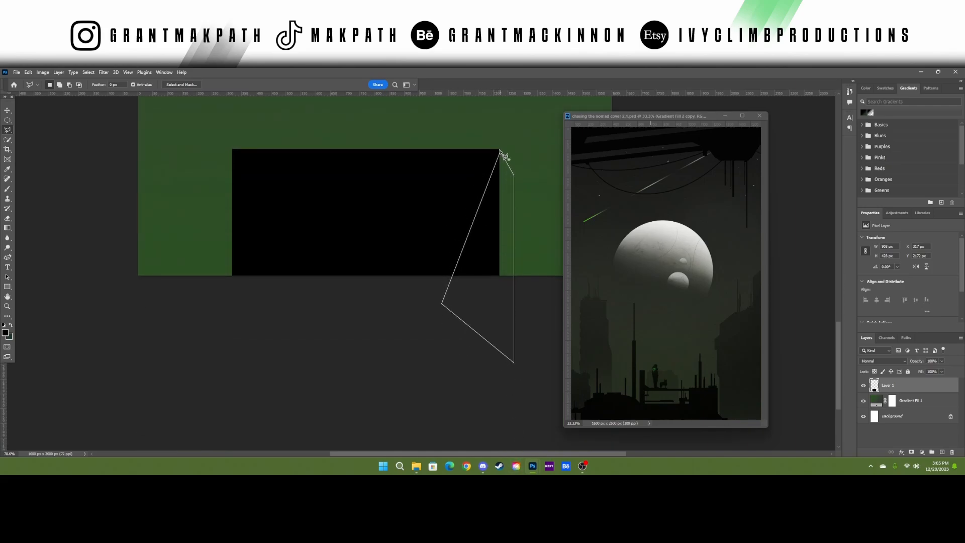
left_click(500, 150)
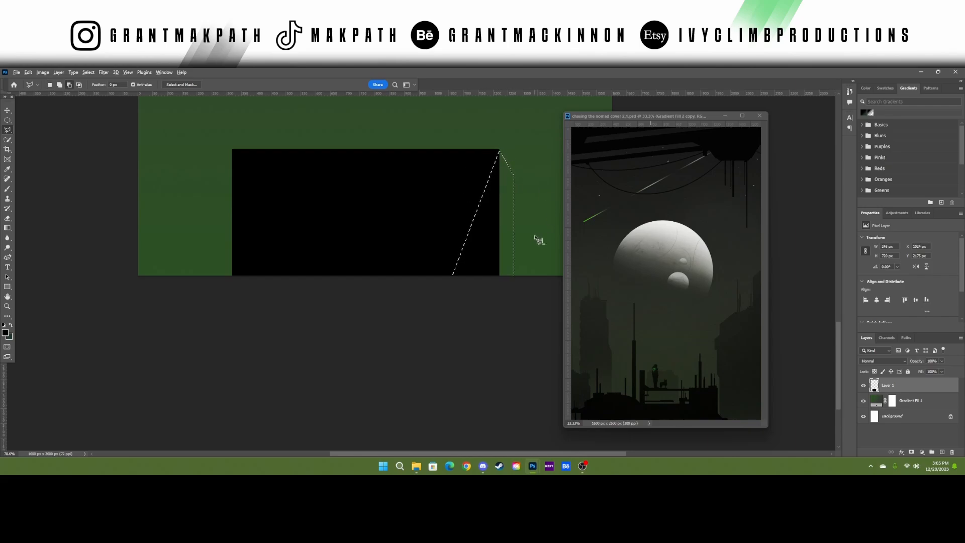
key("alt+BackSpace")
left_click(88, 72)
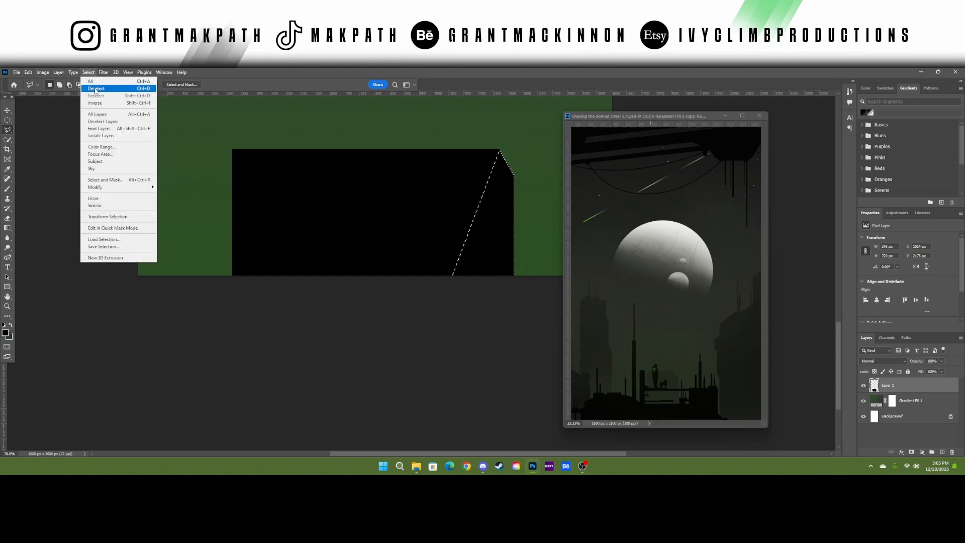
left_click(96, 93)
- Examine the black building silhouette, including its antennas, platforms and side structures
scroll(387, 216, "down", 1)
scroll(387, 215, "down", 2)
scroll(345, 216, "up", 2)
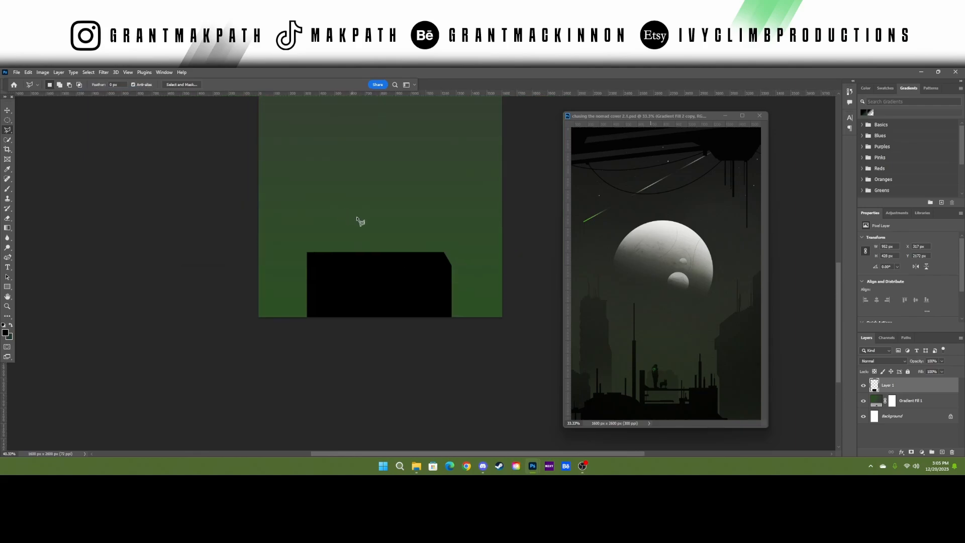
scroll(360, 221, "up", 2)
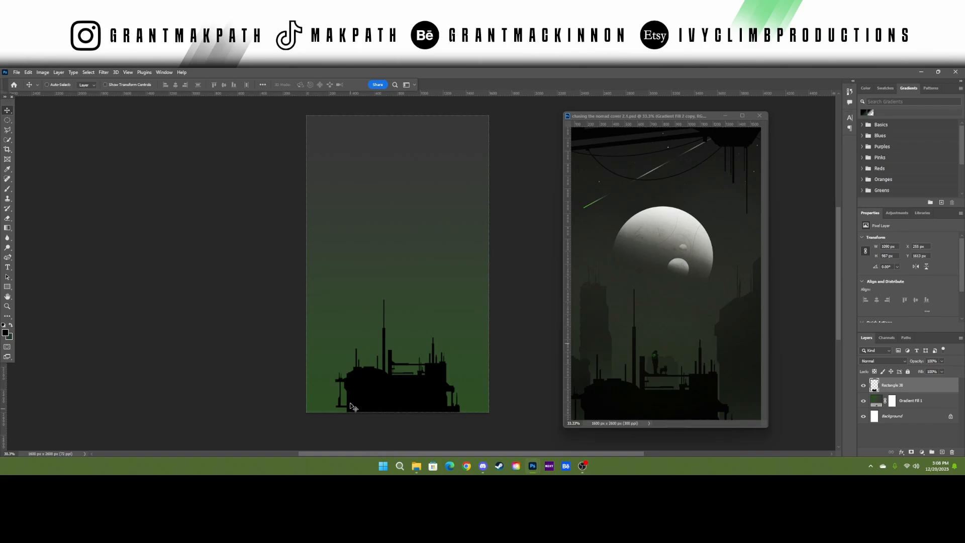
scroll(383, 400, "up", 2)
scroll(402, 403, "up", 2)
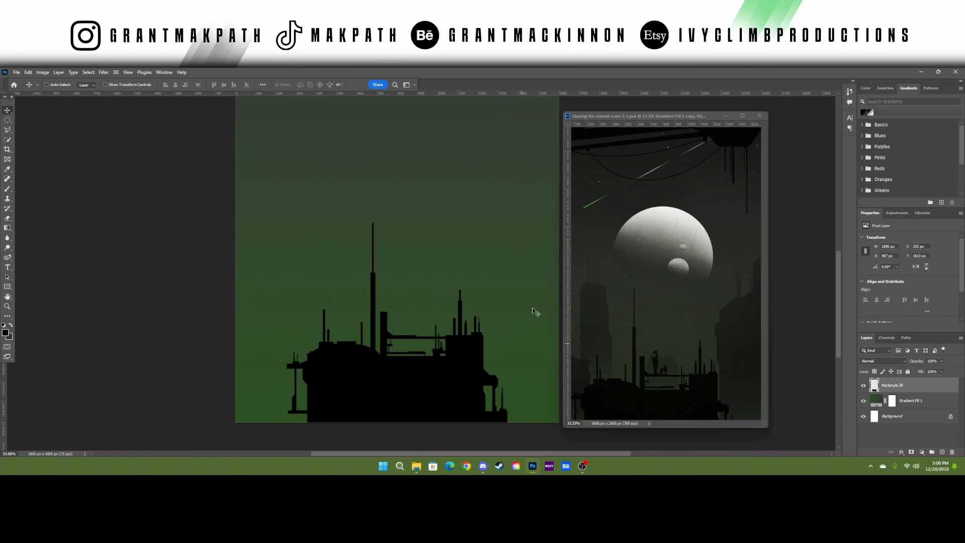
scroll(379, 367, "down", 3)
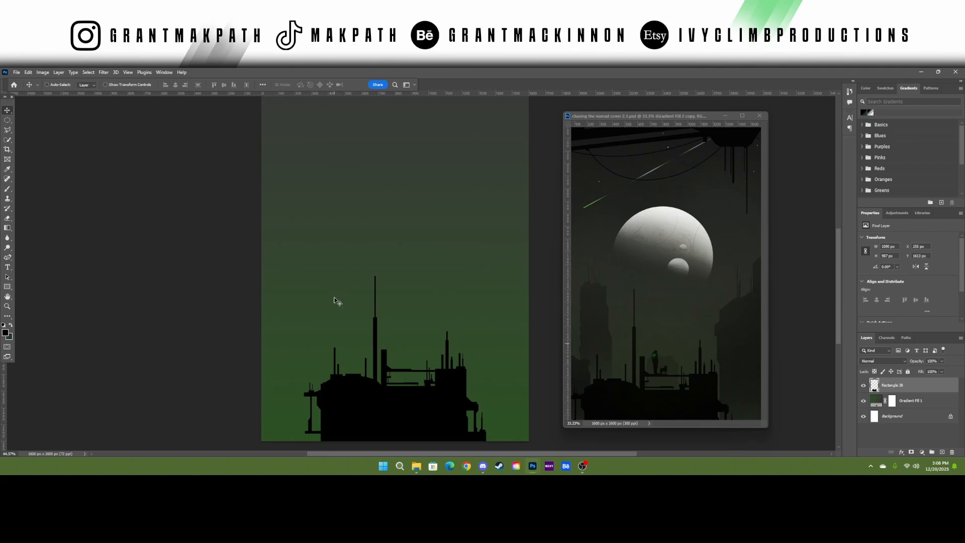
scroll(397, 384, "up", 2)
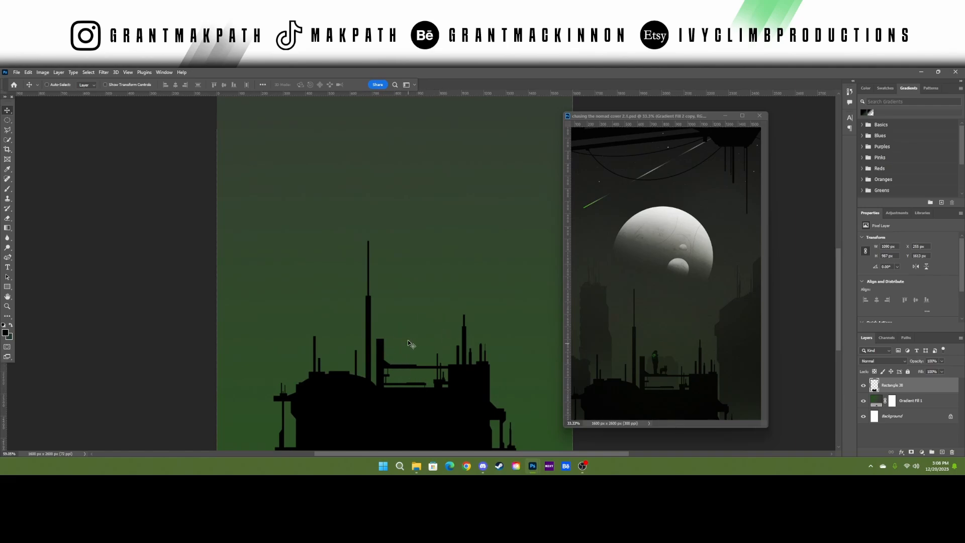
- Examine the standing figure and dog silhouettes on the building's upper platform
left_click(8, 130)
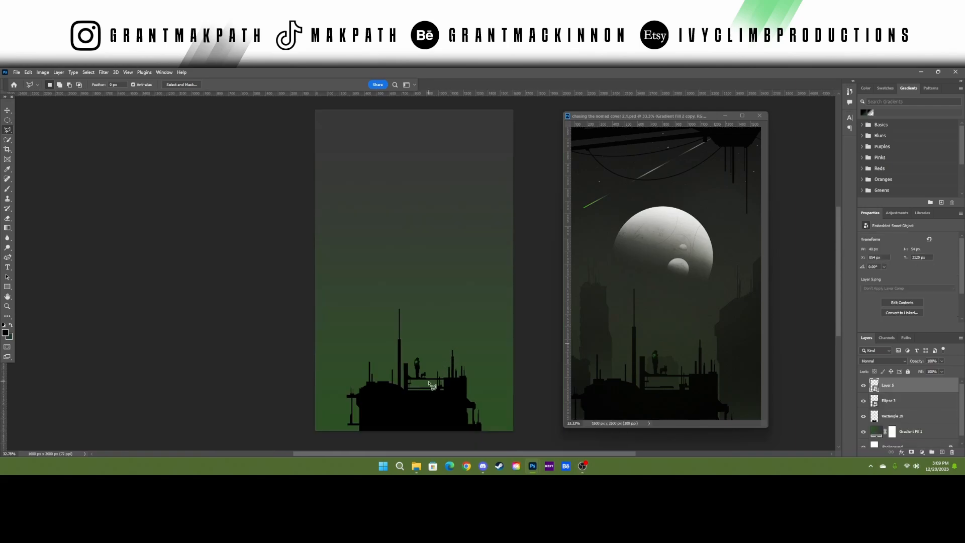
scroll(430, 387, "up", 3)
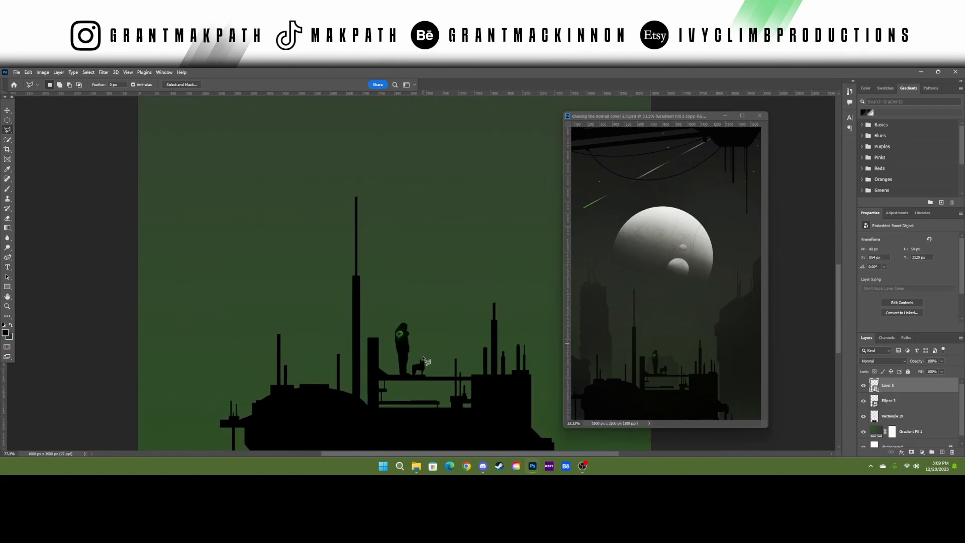
scroll(424, 360, "up", 2)
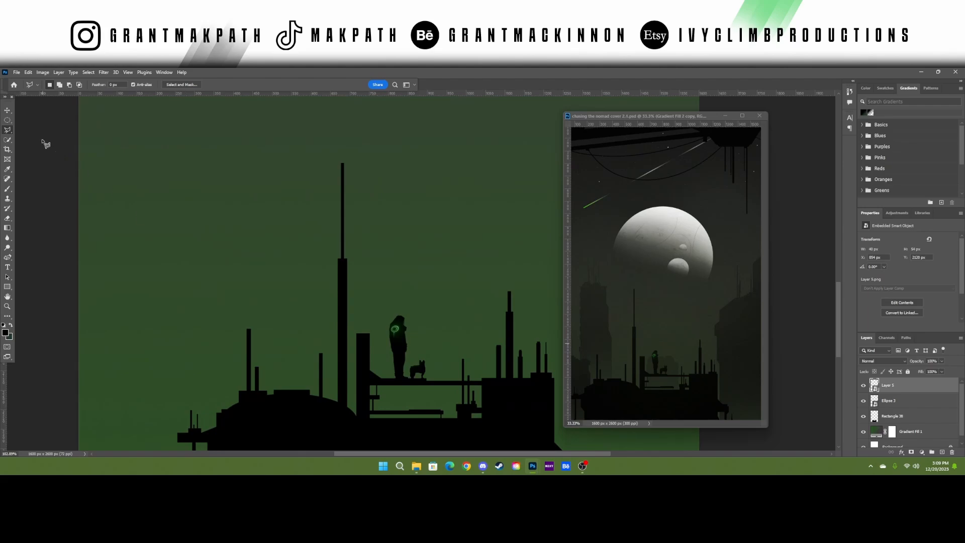
left_click(7, 110)
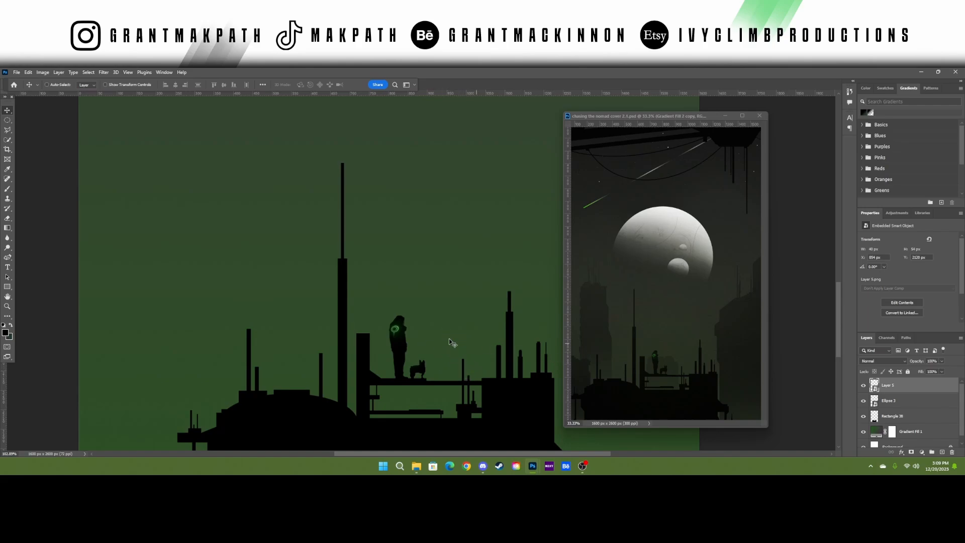
scroll(424, 348, "down", 2)
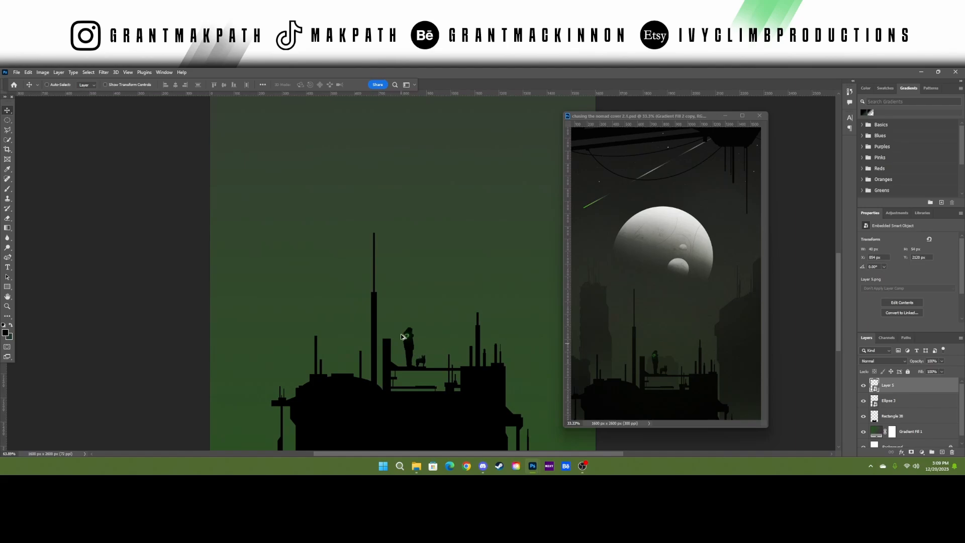
scroll(407, 400, "down", 2)
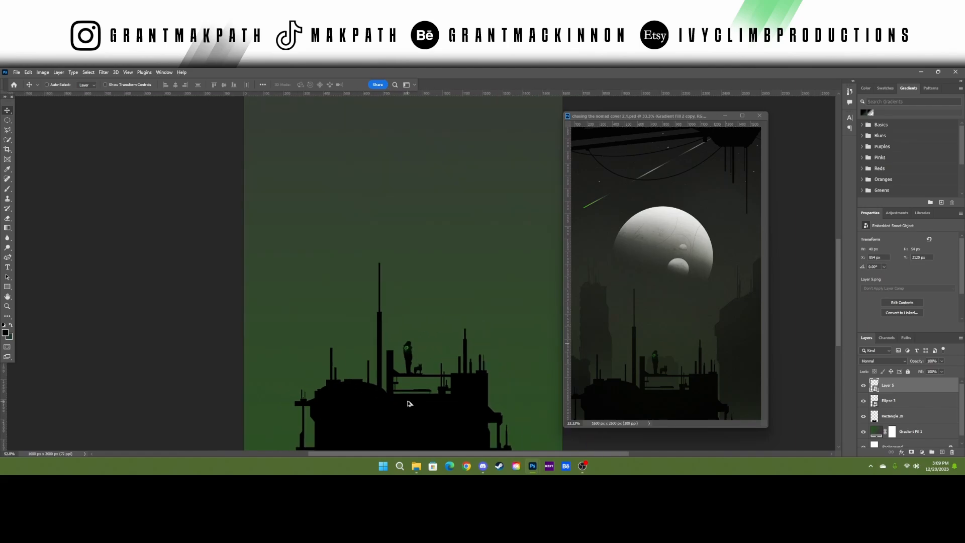
scroll(437, 372, "down", 1)
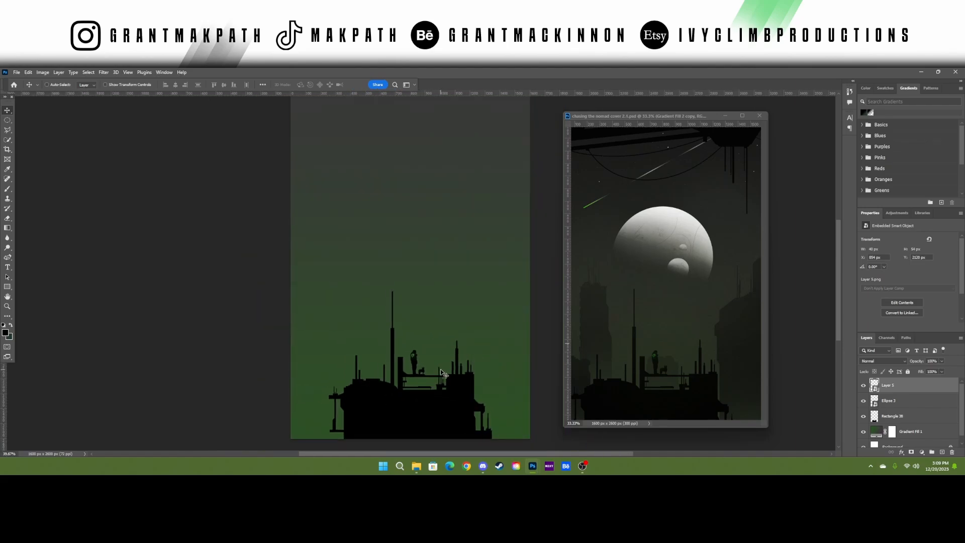
- Add a new layer and prepare the Ellipse tool with a white fill
left_click(942, 453)
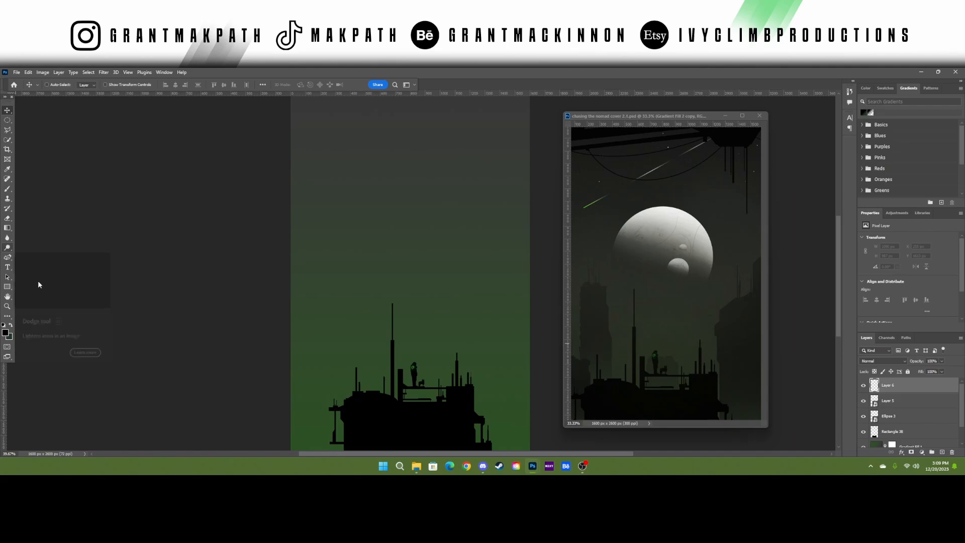
right_click(6, 287)
left_click(45, 295)
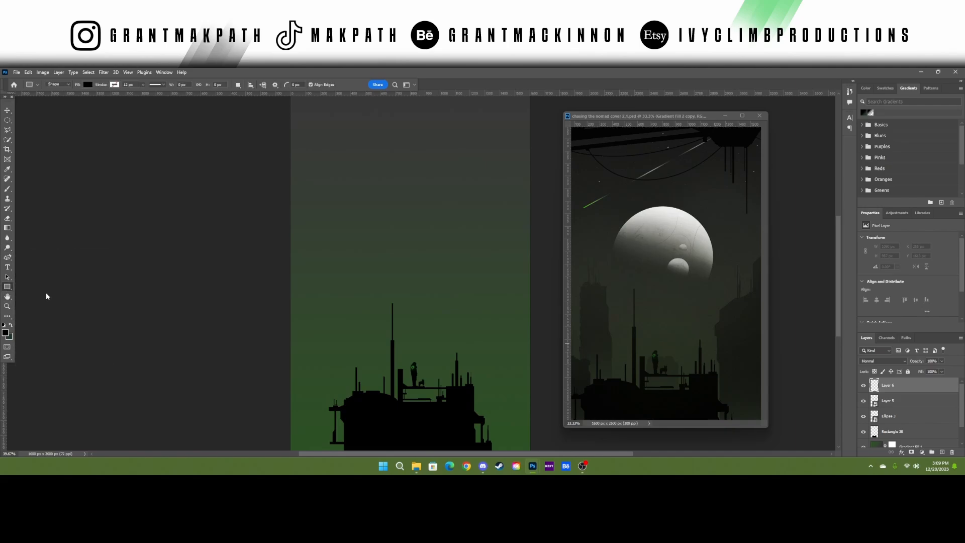
left_click(89, 84)
left_click(134, 99)
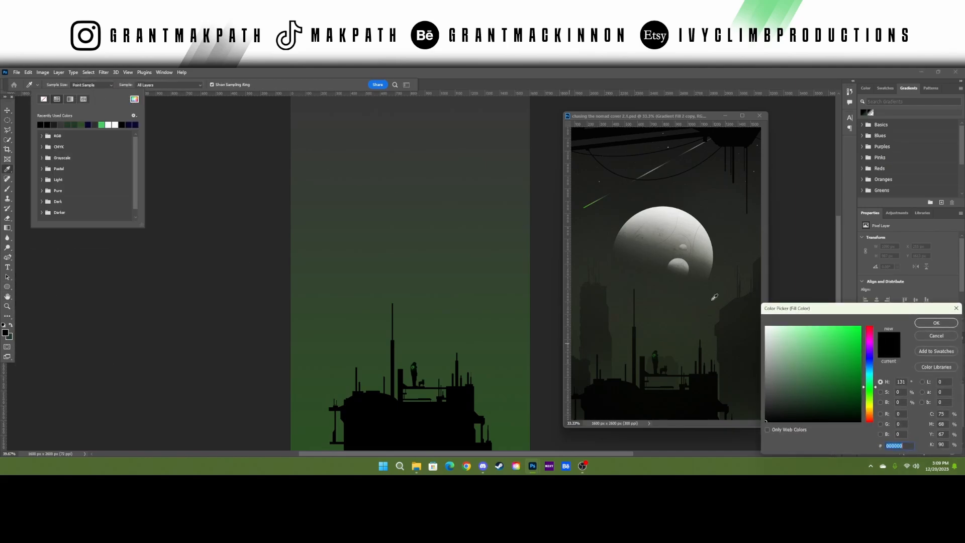
left_click(765, 326)
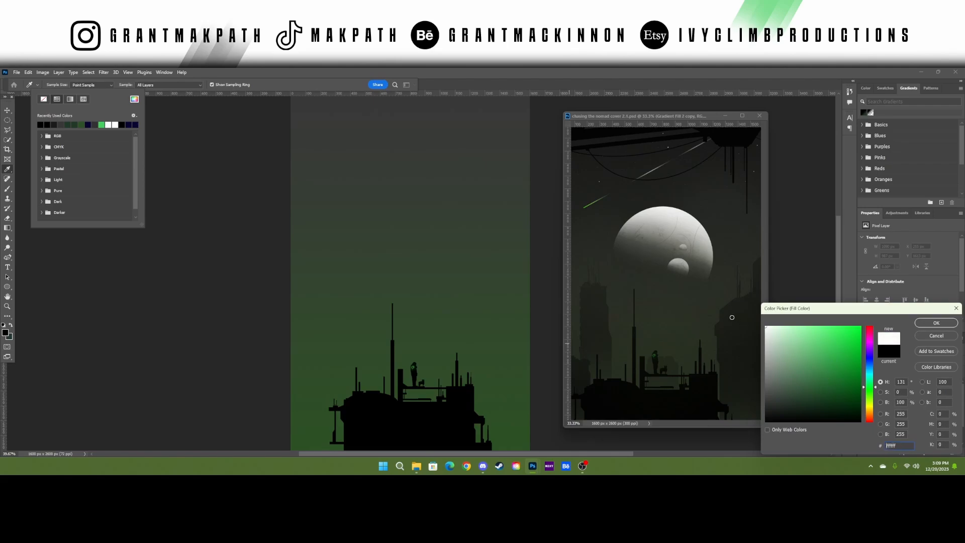
left_click(936, 323)
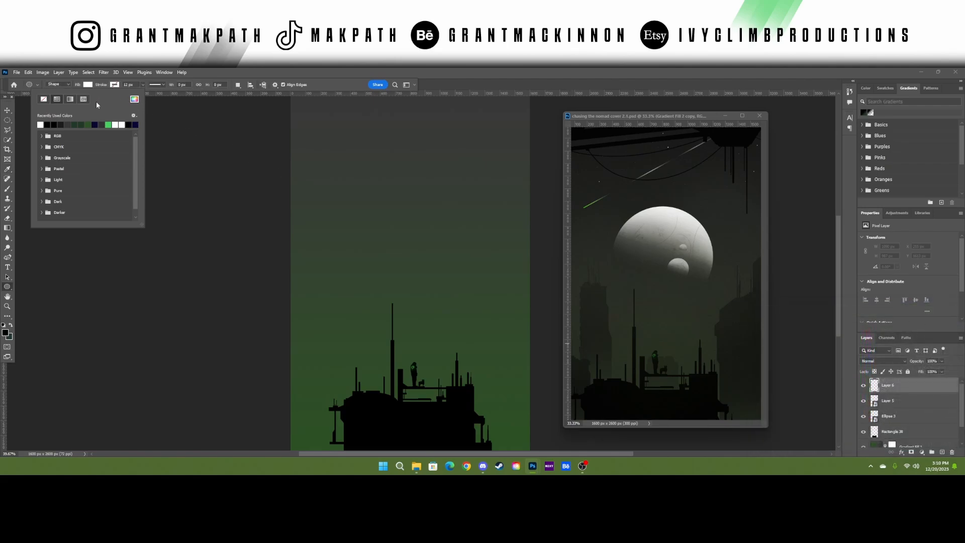
- Set the ellipse fill to light grey and draw a circle about 859 px wide in the sky above the building
left_click(87, 85)
left_click(88, 85)
left_click(134, 99)
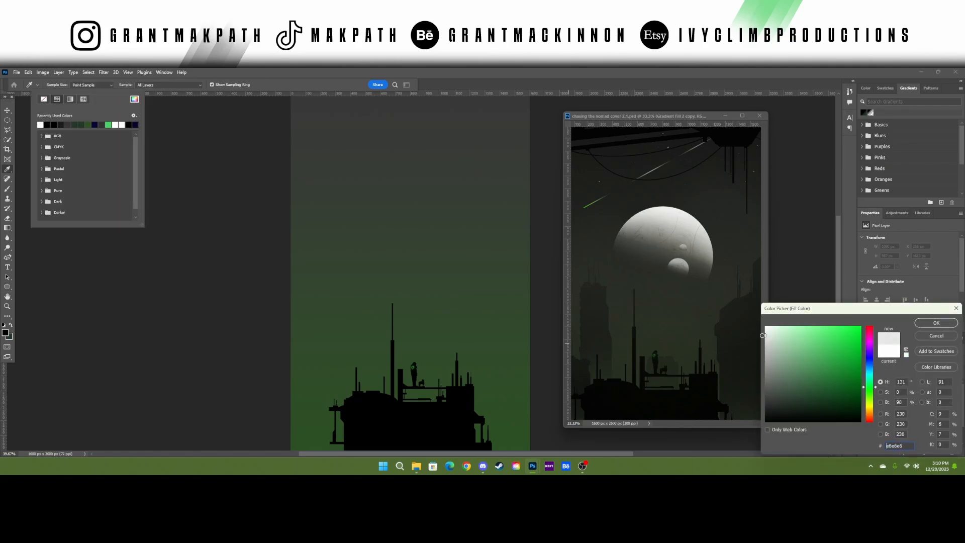
left_click(935, 323)
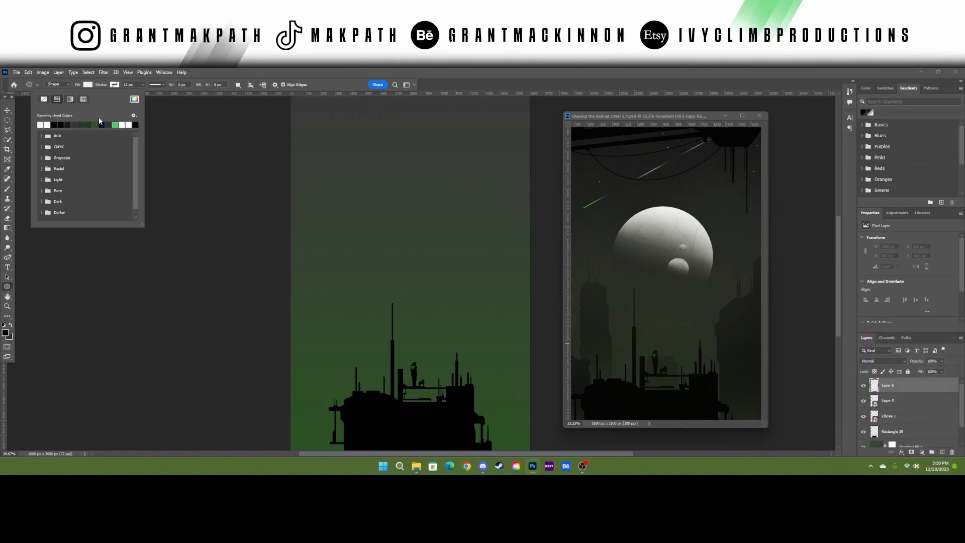
left_click(224, 78)
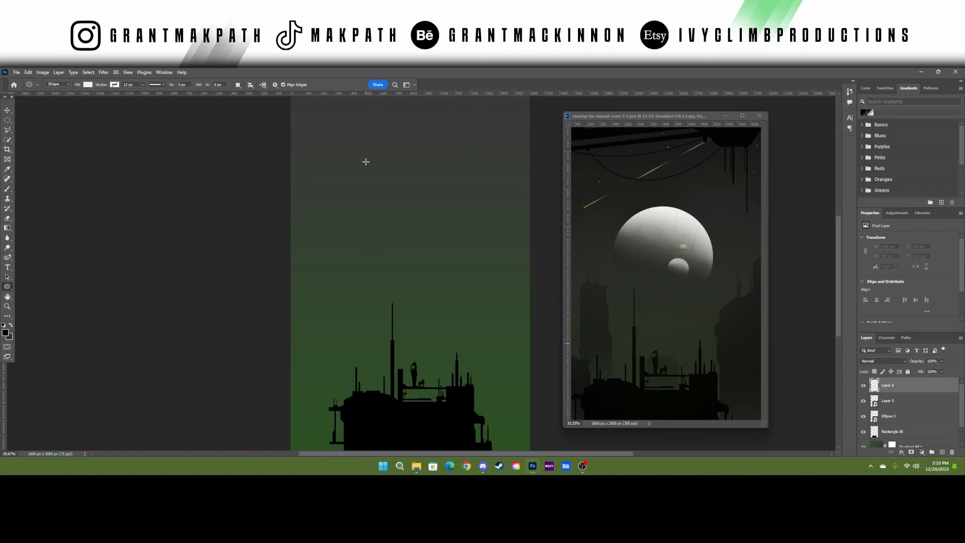
left_click_drag(353, 157, 481, 286)
- Move the light grey circle slightly up and to the left within the sky
key("v")
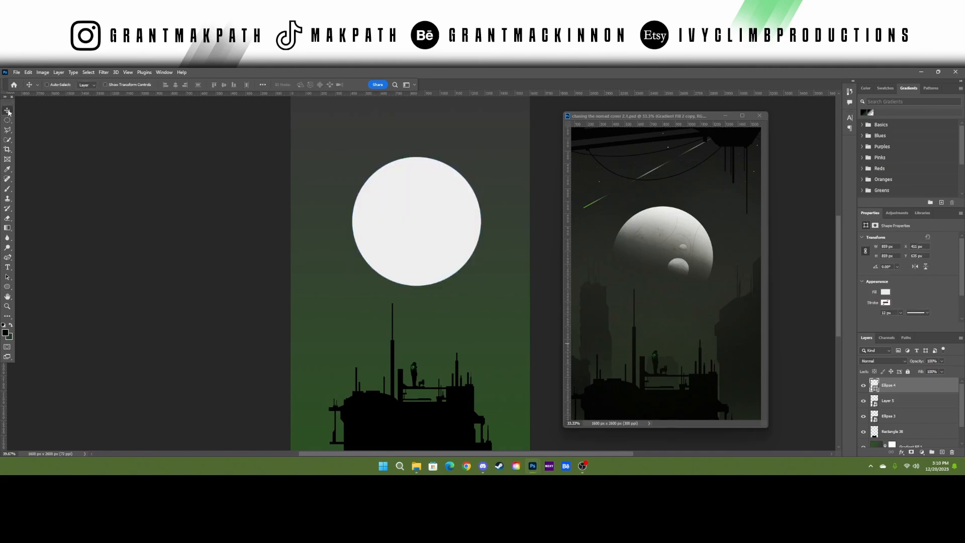
mouse_move(441, 216)
left_mouse_down()
mouse_move(429, 198)
mouse_move(436, 204)
left_mouse_up()
scroll(435, 208, "down", 4)
scroll(435, 161, "up", 5)
scroll(518, 196, "up", 1)
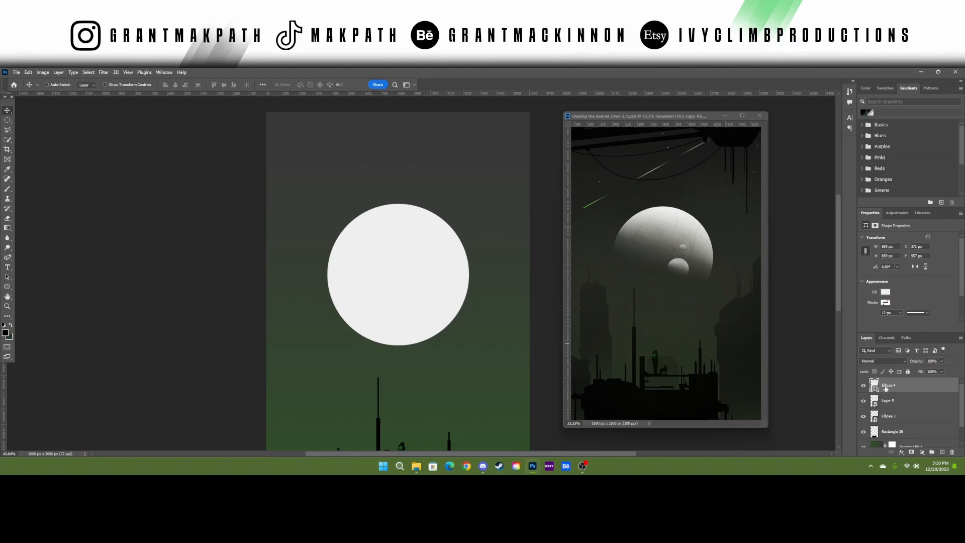
- Add a new layer clipped to the circle and paint soft black shading across its lower left edge
left_click(943, 452)
key("b")
scroll(491, 314, "down", 1, "alt")
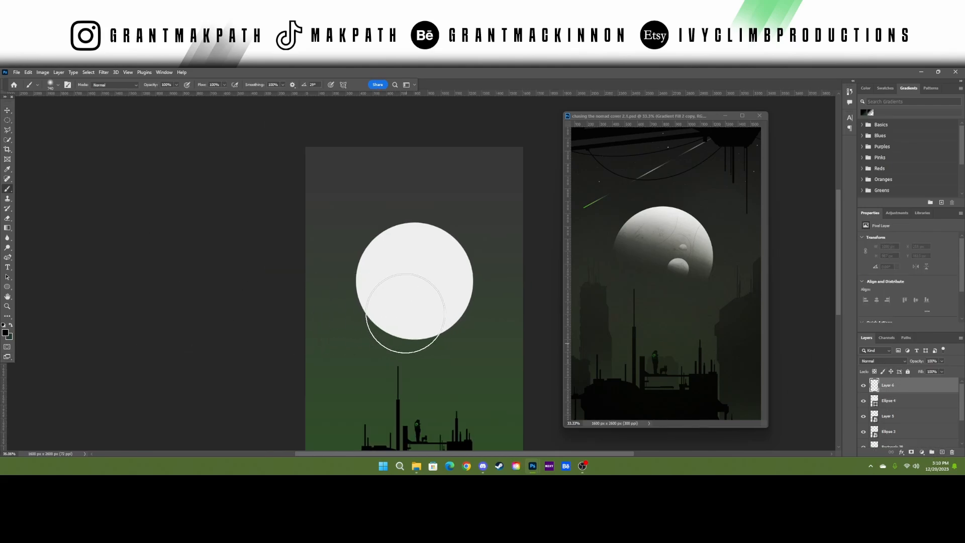
left_click(895, 392, "alt")
mouse_move(370, 302)
left_mouse_down()
mouse_move(430, 340)
mouse_move(478, 354)
left_mouse_up()
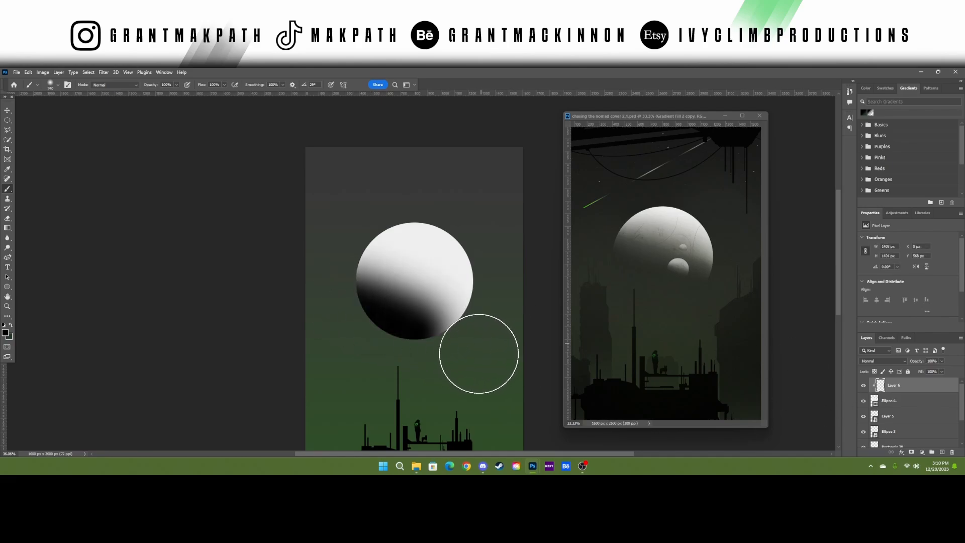
- Reduce the brush size, set its smoothing to 44% and extend the black shading diagonally across the circle's lower half
left_click_drag(425, 338, 401, 335, "alt")
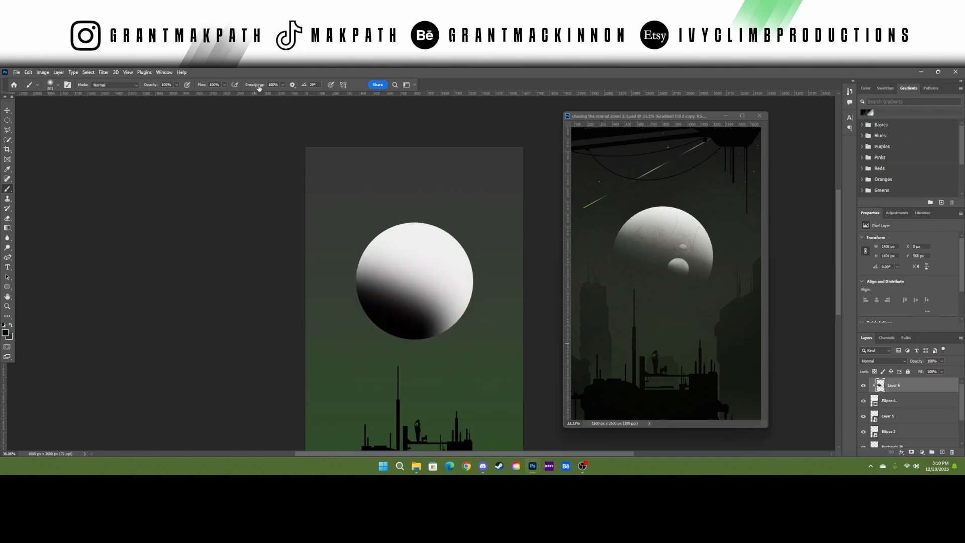
left_click_drag(257, 85, 239, 87)
left_click_drag(372, 310, 519, 349)
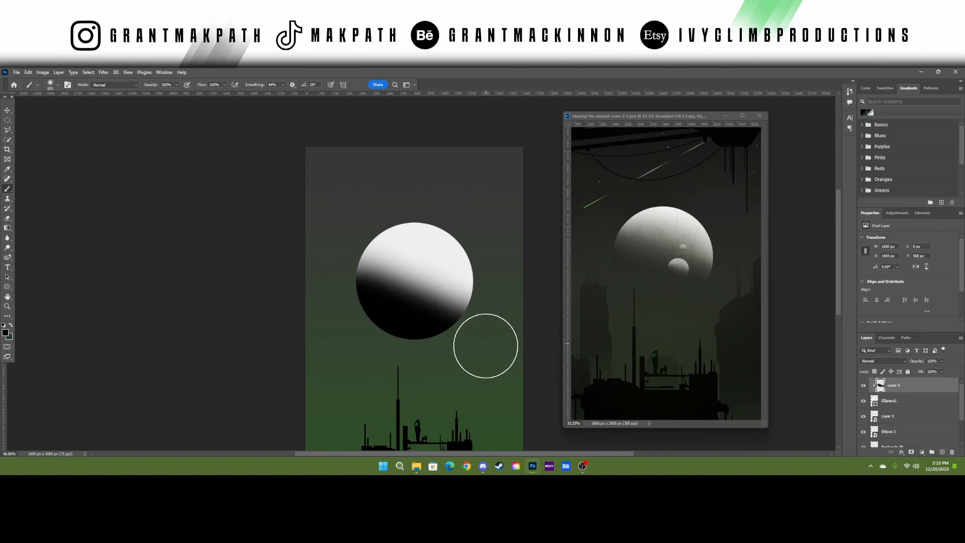
- Sample a new foreground colour from just below the large planet in the reference image
left_click(7, 332)
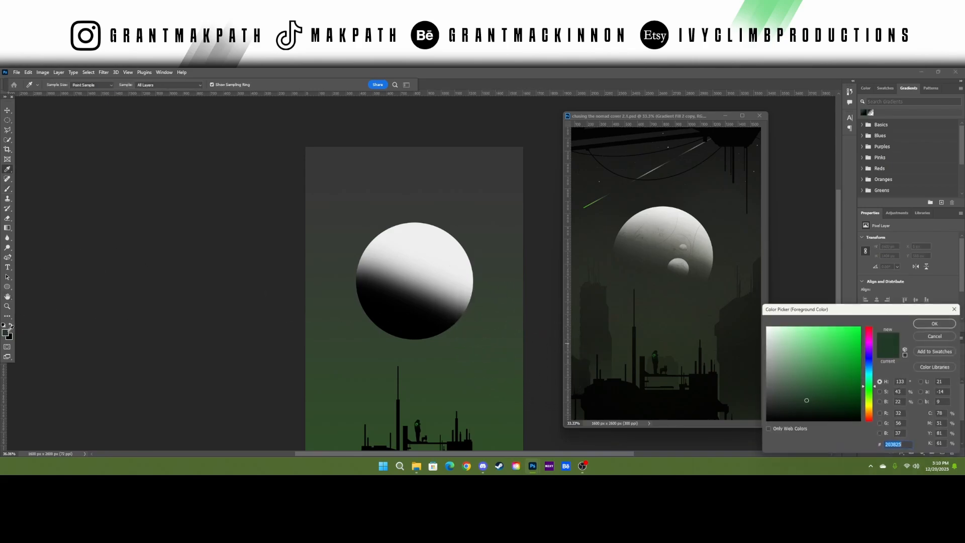
left_click(658, 294)
left_click(945, 322)
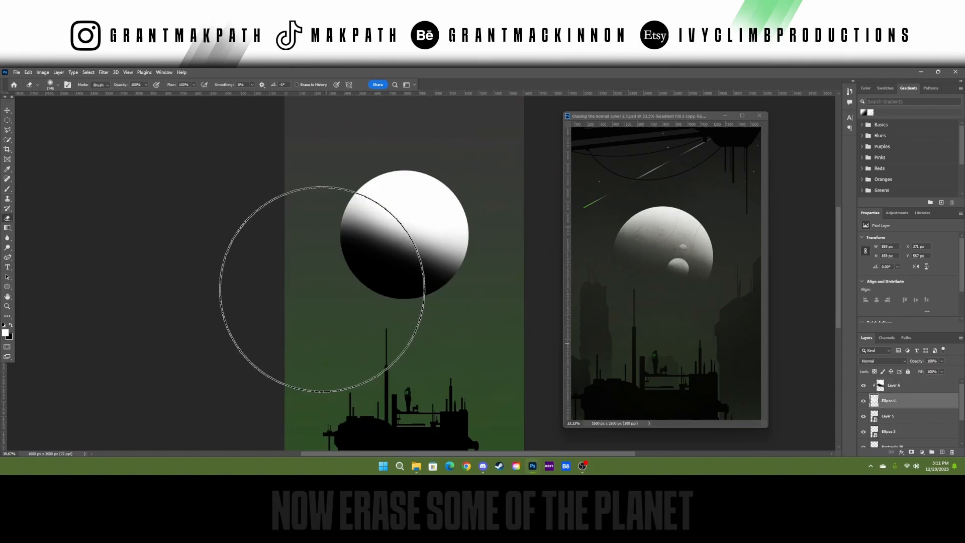
- Erase the lower part of the planet's circle with a large soft Eraser so it fades into the sky
right_click(366, 302, "alt")
mouse_move(301, 261)
left_mouse_down()
mouse_move(433, 323)
mouse_move(295, 263)
mouse_move(290, 240)
mouse_move(378, 311)
mouse_move(468, 315)
left_mouse_up()
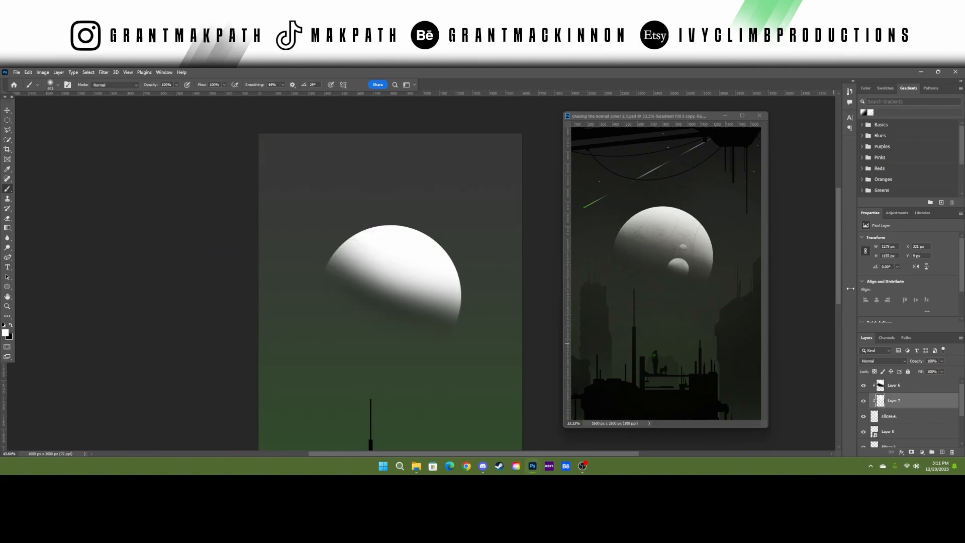
- Add a layer clipped to the planet and set the Ellipse tool to no fill with a dark grey stroke
left_click(906, 417)
left_click(942, 452)
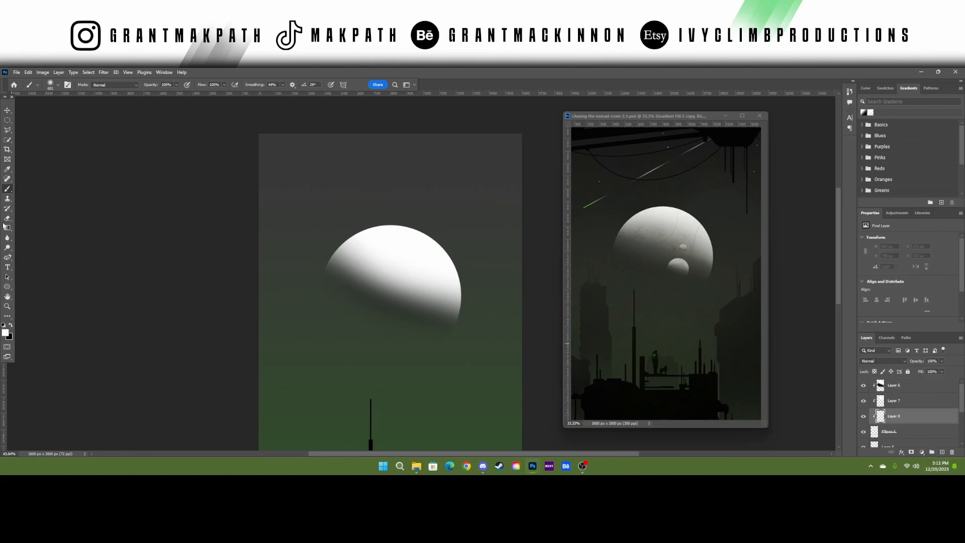
left_click(8, 286)
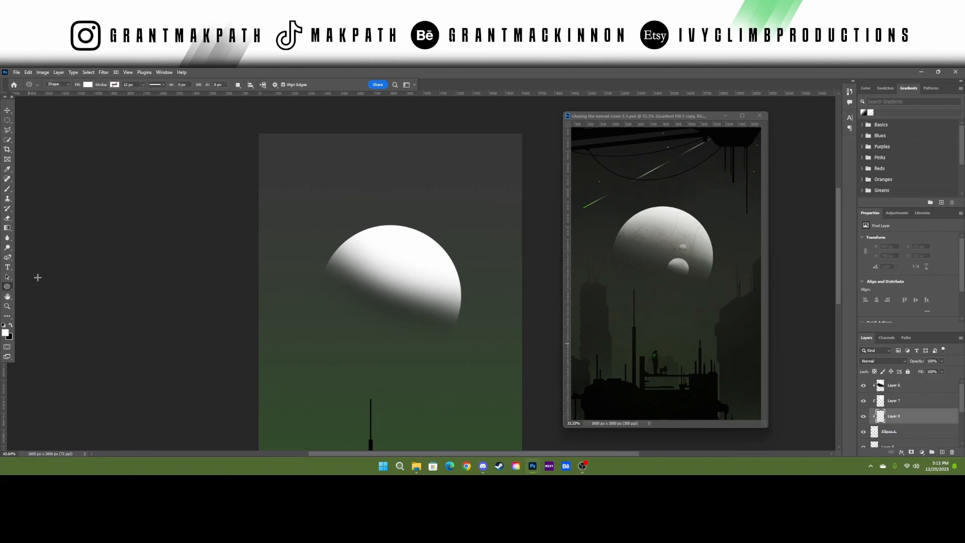
left_click(88, 84)
left_click(44, 100)
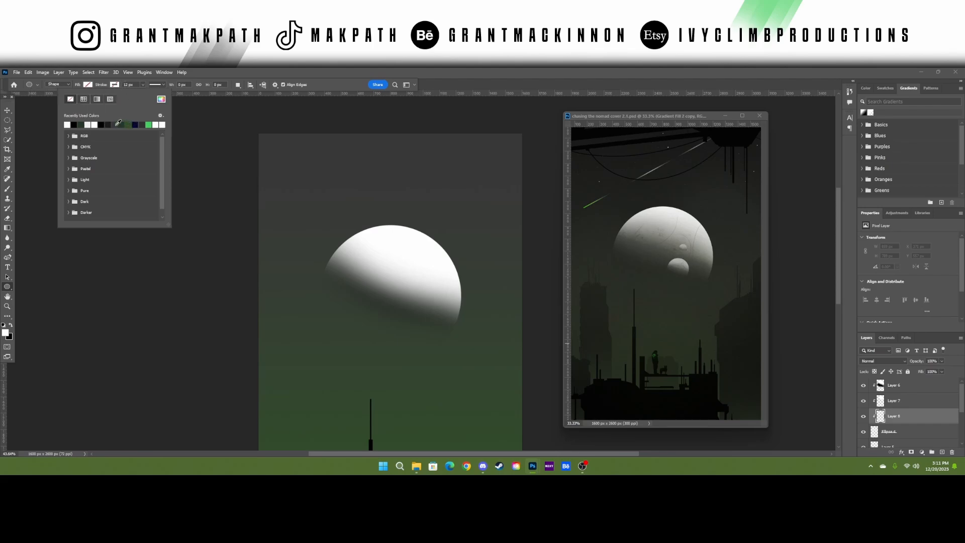
left_click(119, 123)
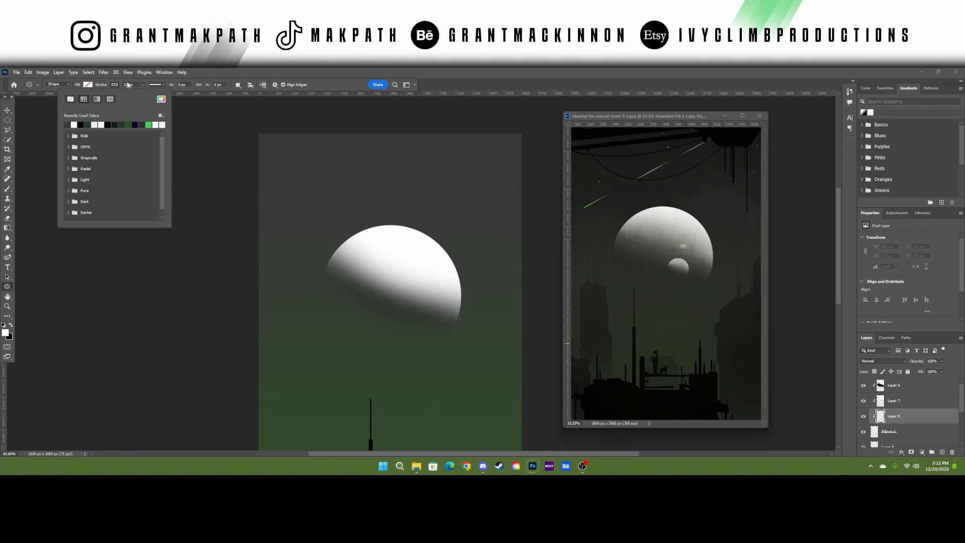
- Draw three 5 px outlined ellipses overlapping the planet, about 665, 434 and 387 px wide, as curved surface lines
left_click_drag(311, 177, 429, 275)
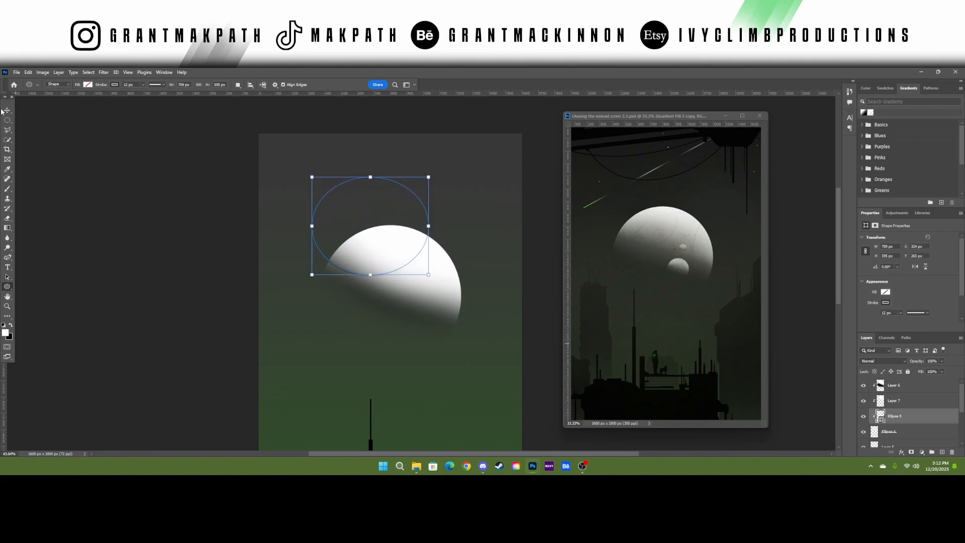
left_click_drag(317, 201, 426, 287)
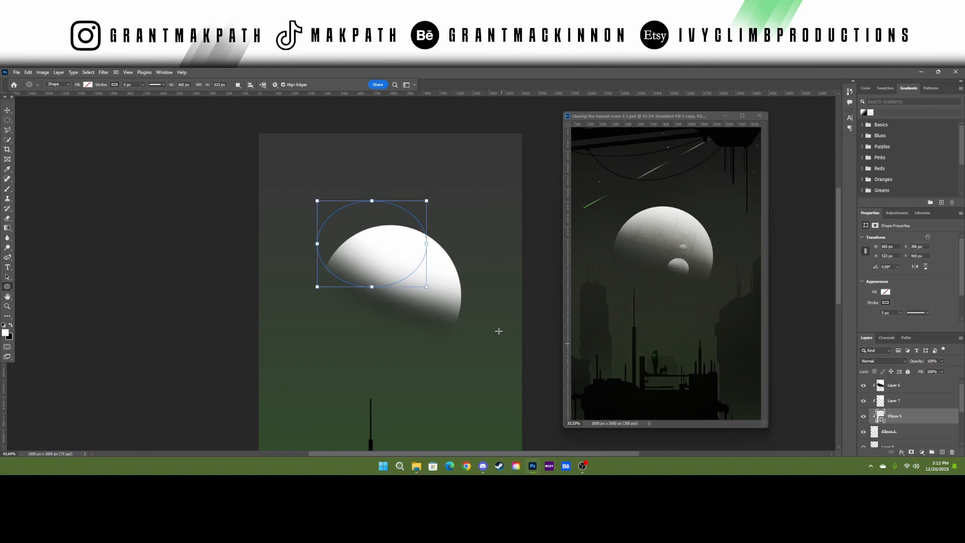
left_click_drag(498, 346, 427, 266)
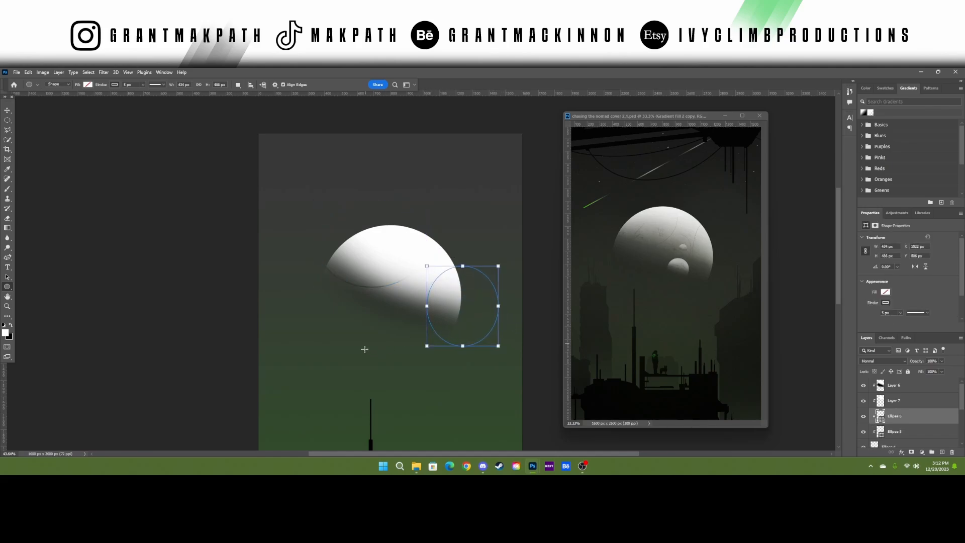
left_click_drag(363, 352, 426, 290)
left_click(7, 110)
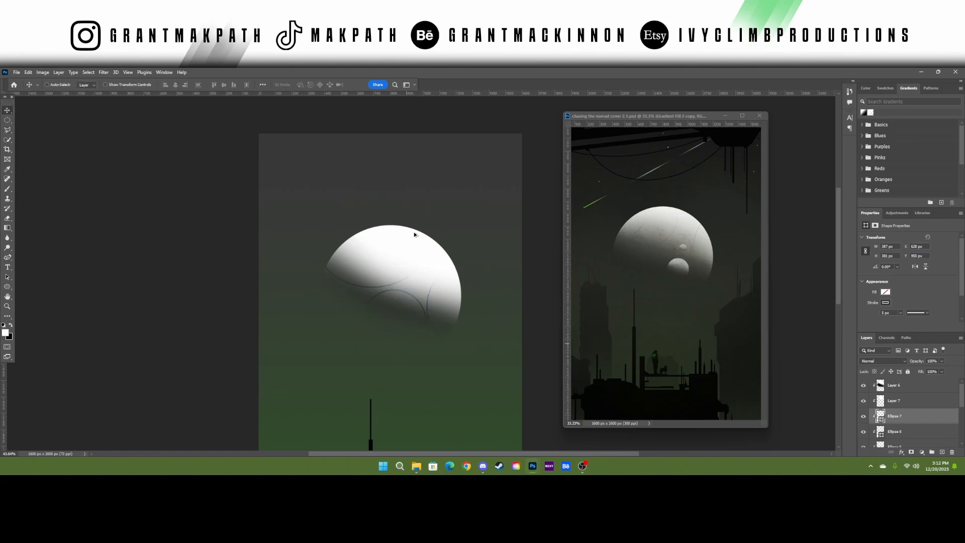
- Lower the opacity of the smallest ellipse outline on the planet to 29%
scroll(411, 231, "down", 3)
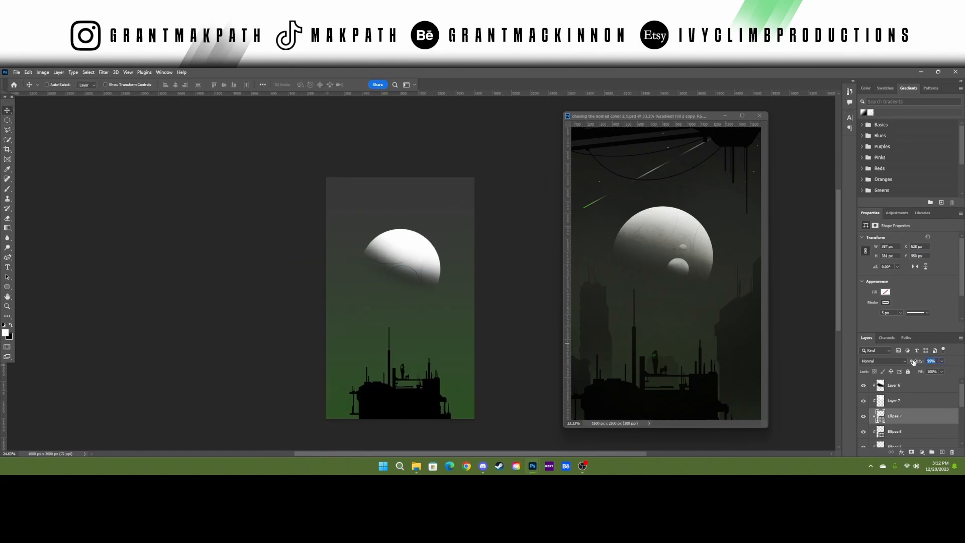
left_click_drag(913, 361, 922, 368)
scroll(414, 280, "down", 5)
scroll(417, 260, "up", 6)
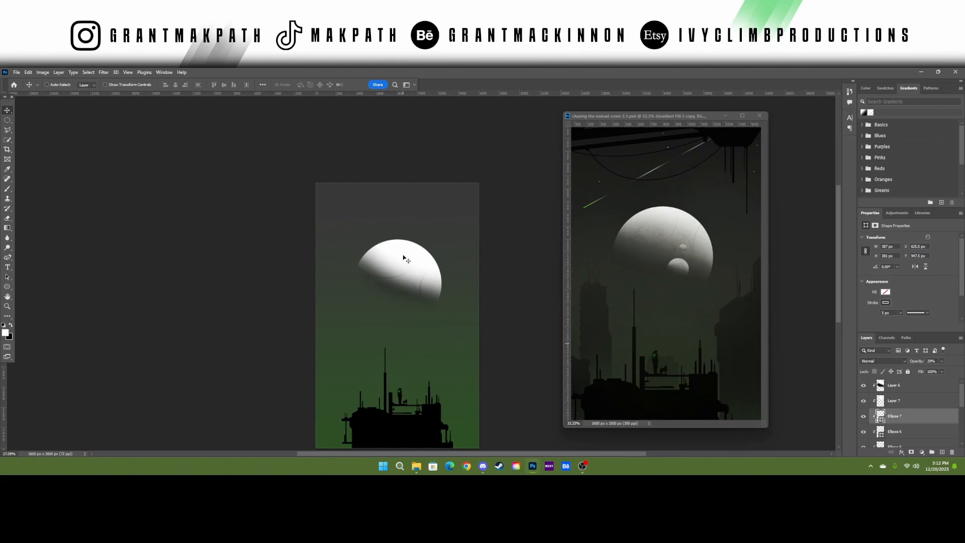
scroll(396, 260, "up", 4)
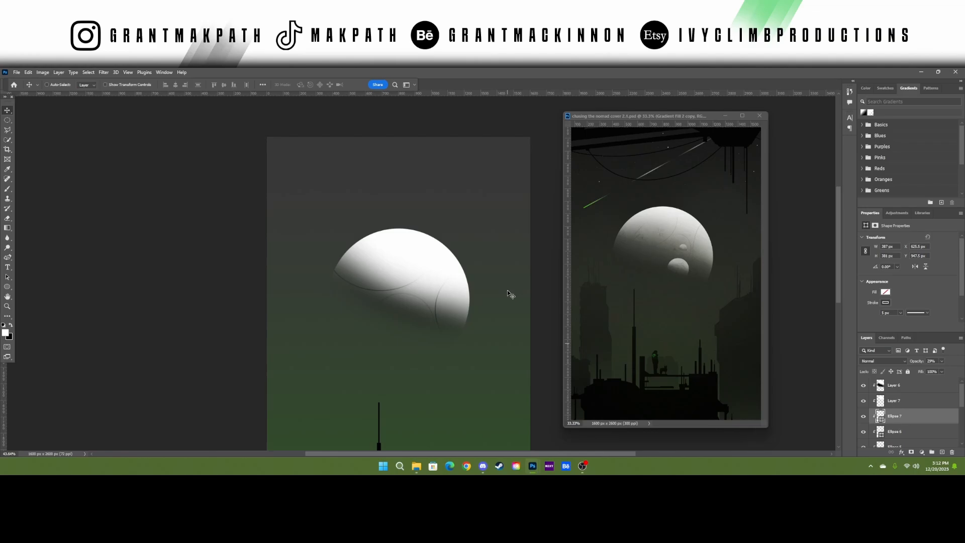
- Add a clipped layer directly above the planet's base and place the "images (2)" texture from the Random Graphic Design folder
left_click(920, 433)
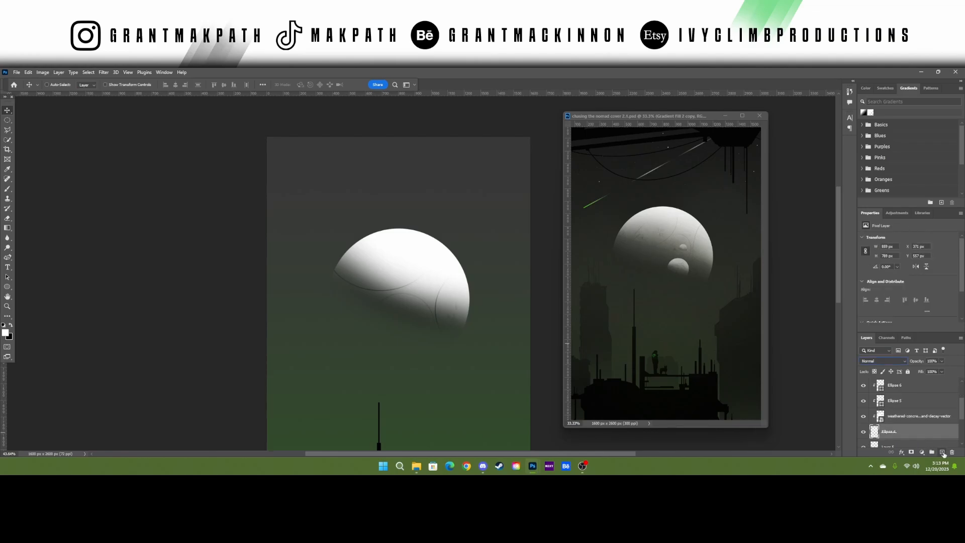
left_click(943, 452)
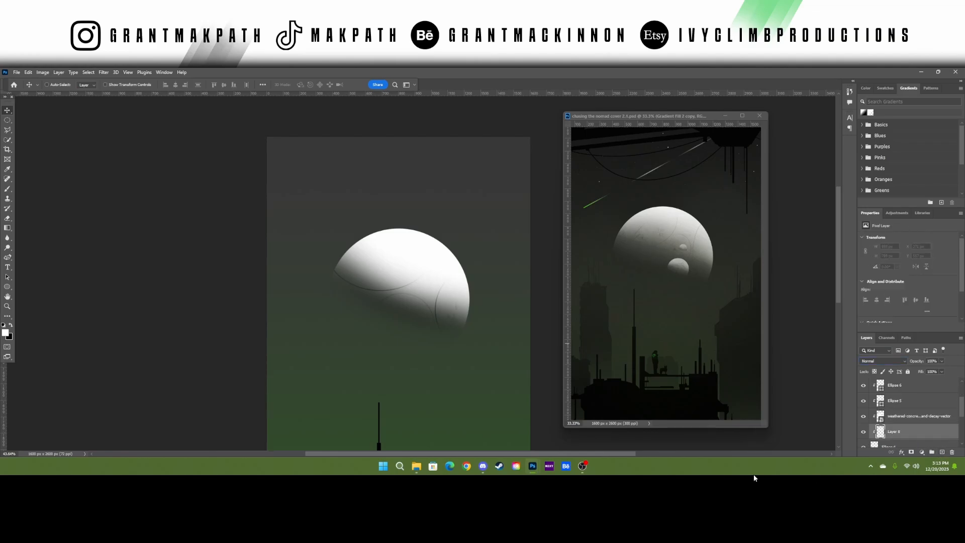
left_click(416, 465)
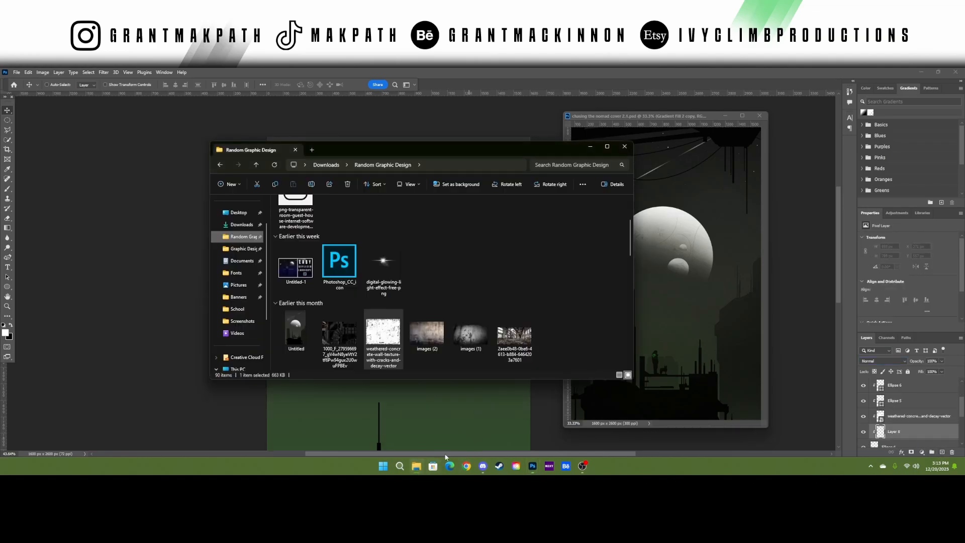
left_click_drag(427, 332, 580, 266)
- Enlarge the placed "images (2)" texture and position it to cover the whole planet
left_click_drag(471, 286, 427, 316)
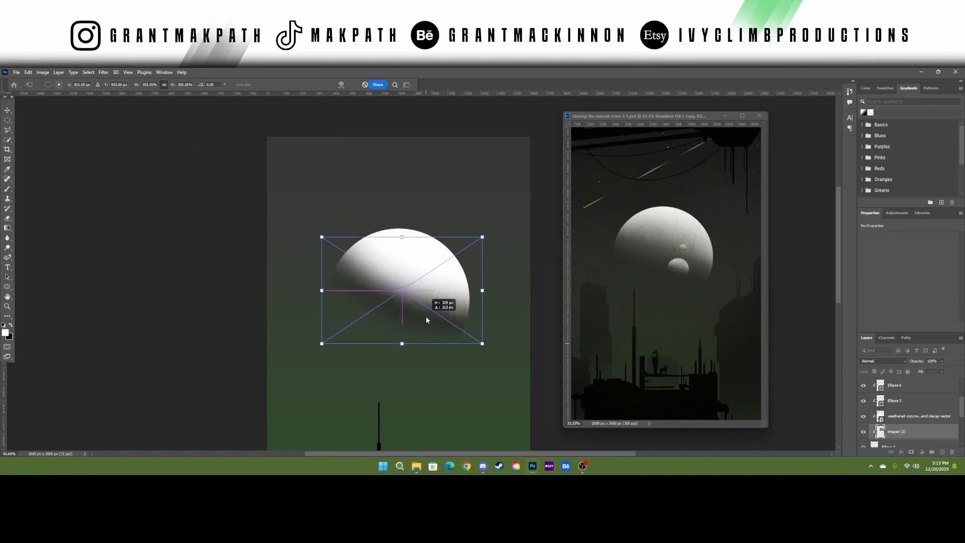
left_click_drag(487, 232, 540, 227)
left_click_drag(492, 261, 454, 282)
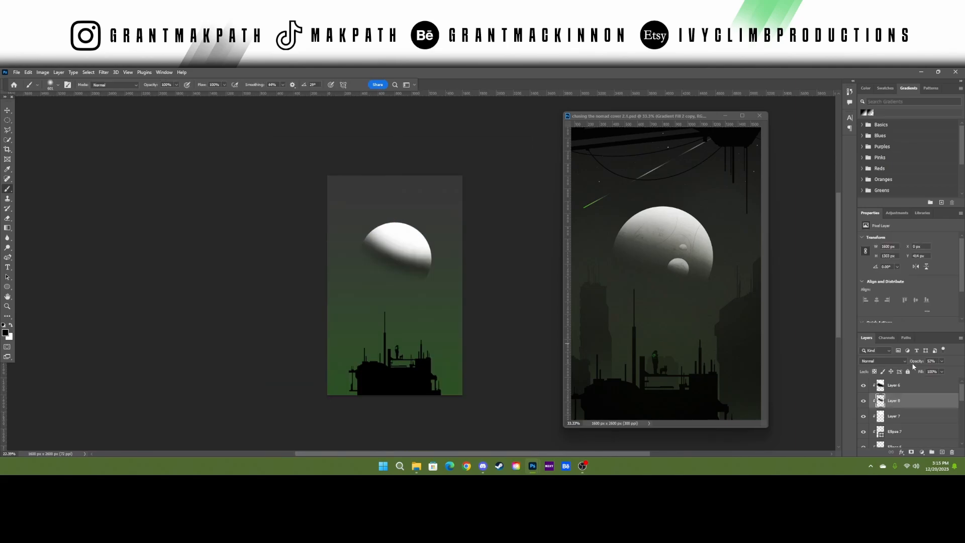
- Select all the planet's layers, from the top shading layer down to its base circle, and merge them into one layer
left_click(910, 385)
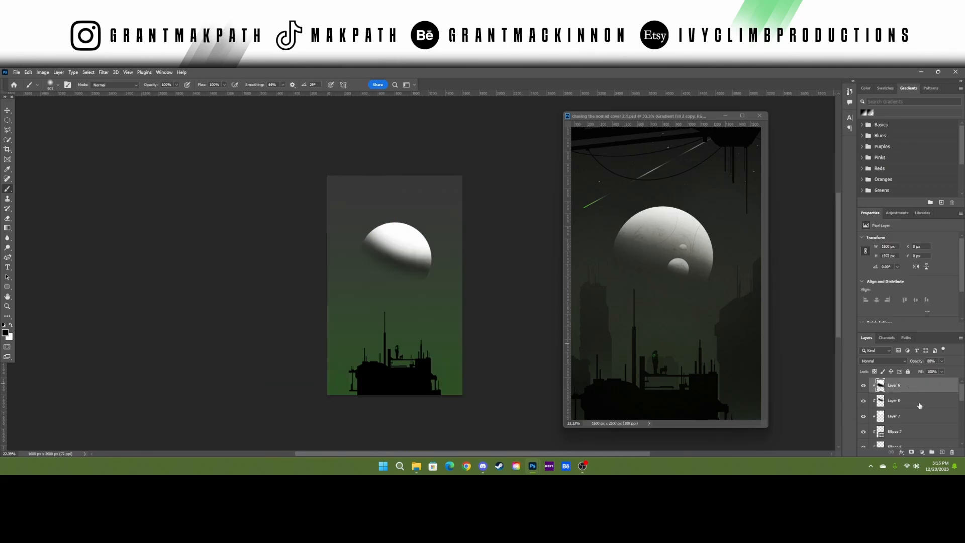
scroll(920, 405, "down", 5)
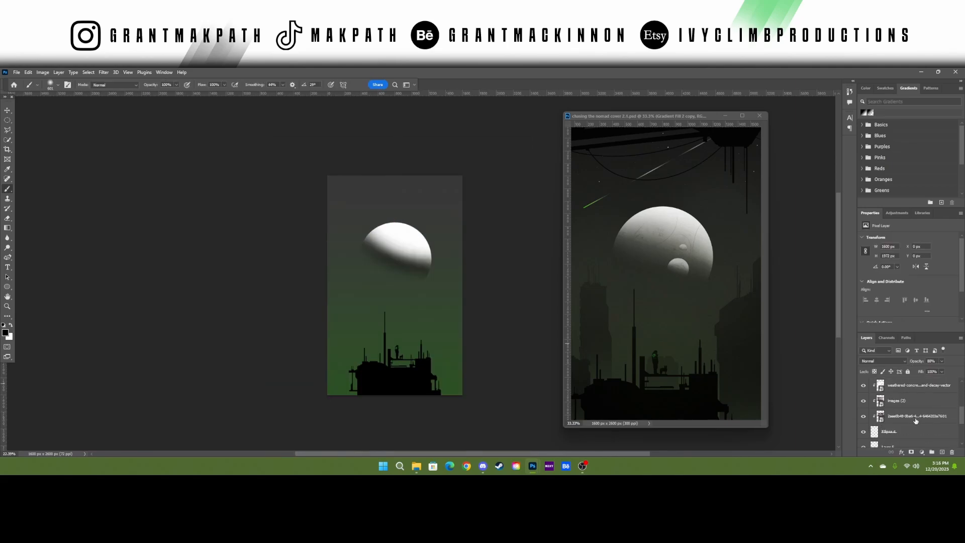
scroll(919, 427, "down", 2)
left_click(917, 401, "shift")
scroll(915, 416, "up", 7)
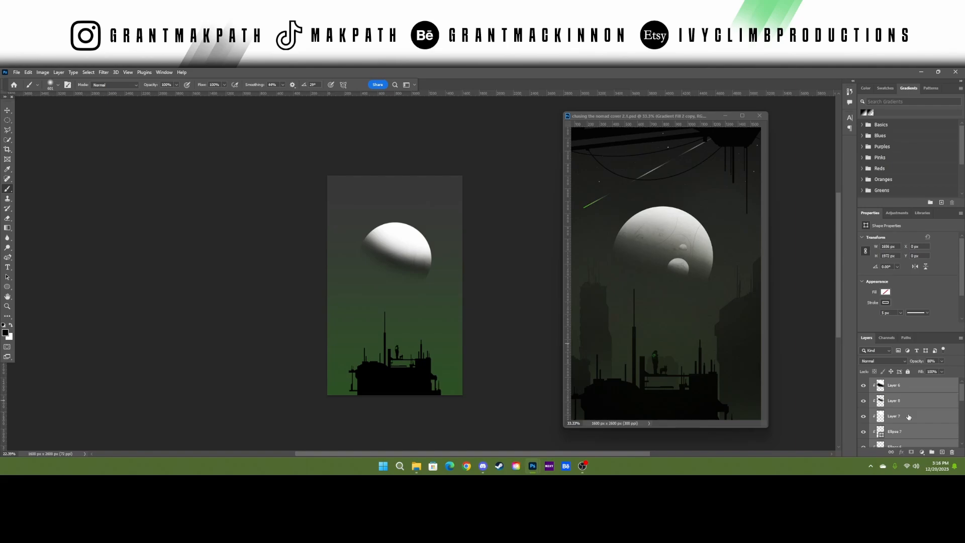
key("ctrl+e")
left_click(864, 384)
left_click(864, 384)
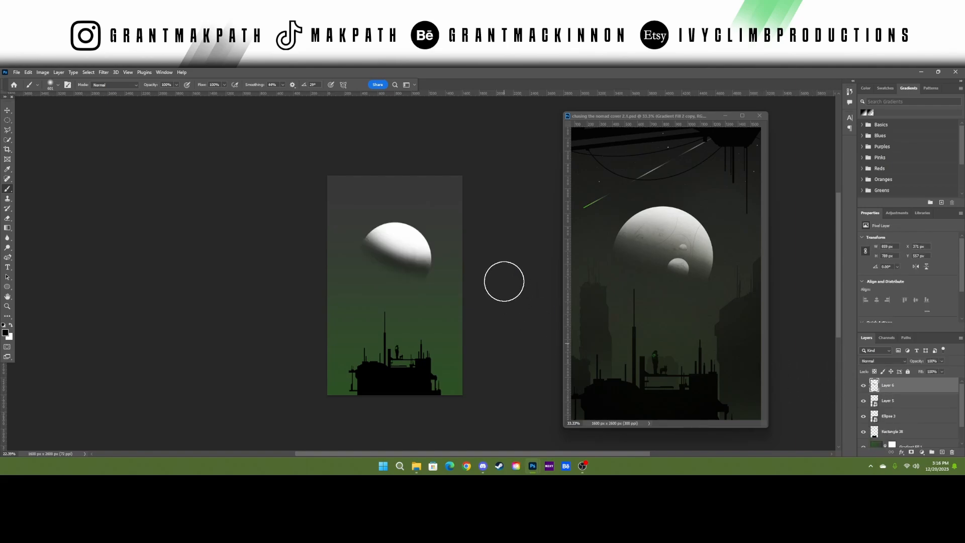
- Duplicate the merged planet layer twice and switch to the Move tool
scroll(485, 266, "up", 1)
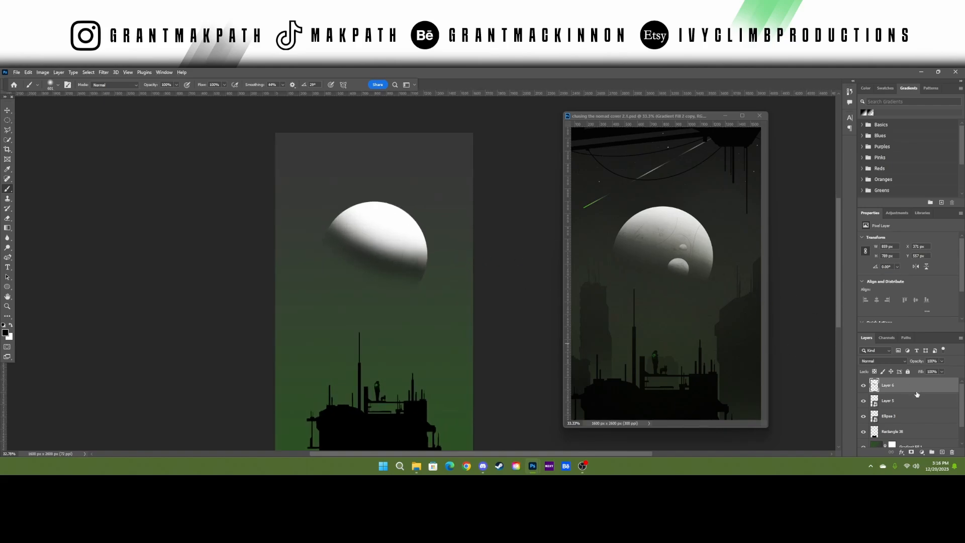
key("ctrl+j")
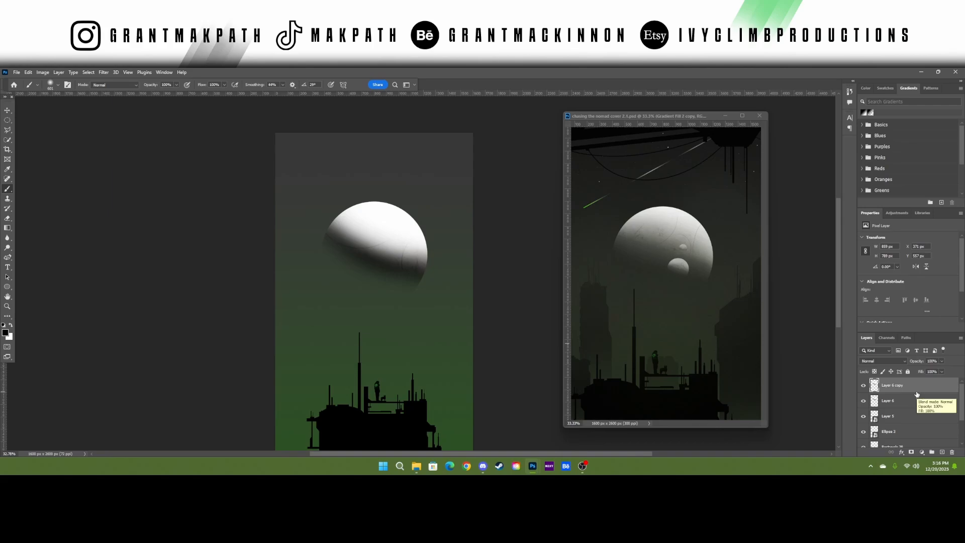
key("ctrl+j")
key("v")
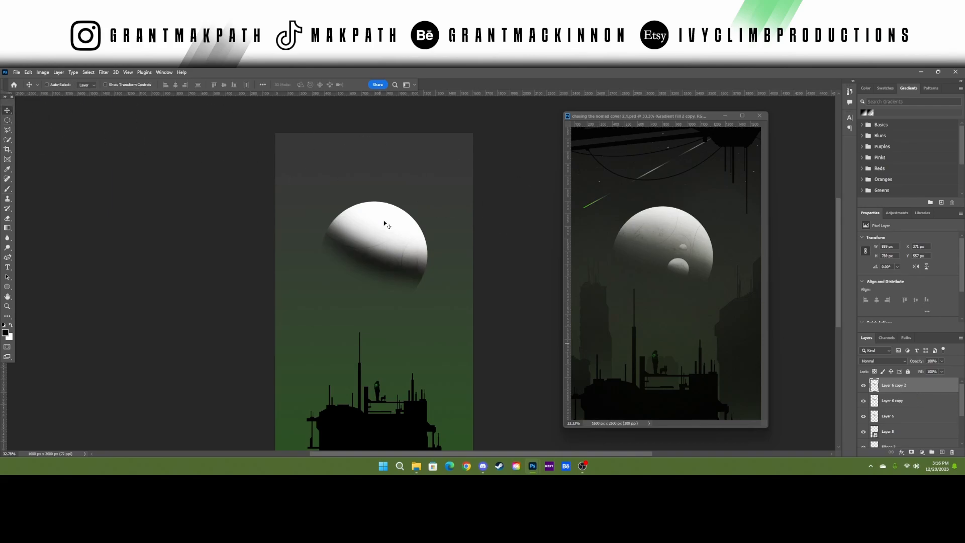
- Place the two planet copies over the planet's lower right area and scale them down into a larger and a smaller moon
mouse_move(388, 221)
left_mouse_down()
mouse_move(370, 274)
mouse_move(392, 272)
mouse_move(327, 322)
left_mouse_up()
key("ctrl+t")
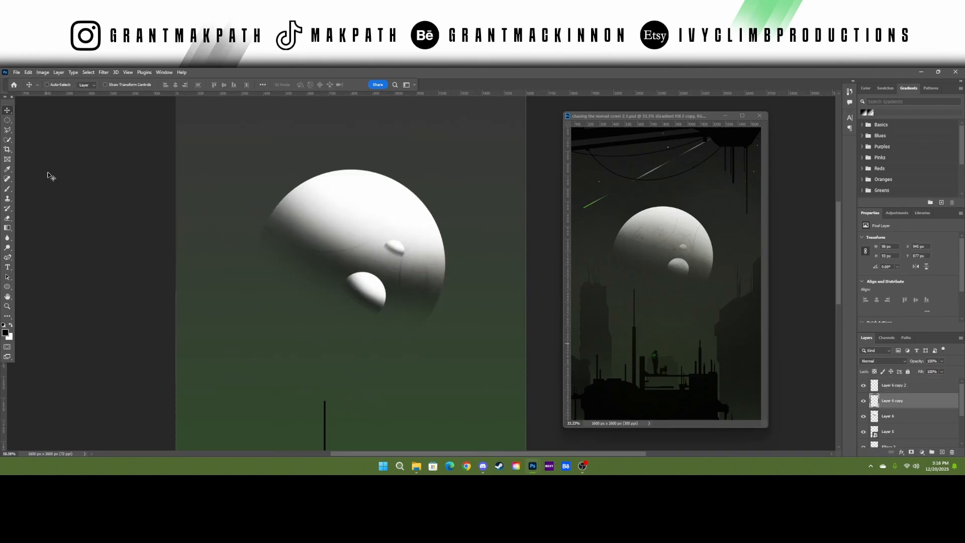
scroll(410, 237, "up", 5)
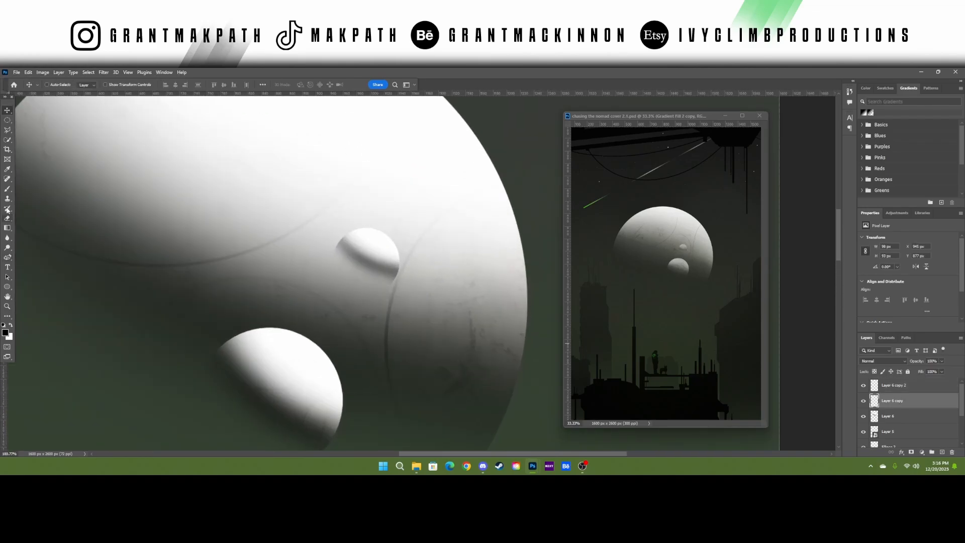
left_click(8, 190)
left_click_drag(394, 261, 226, 263)
left_click(313, 263)
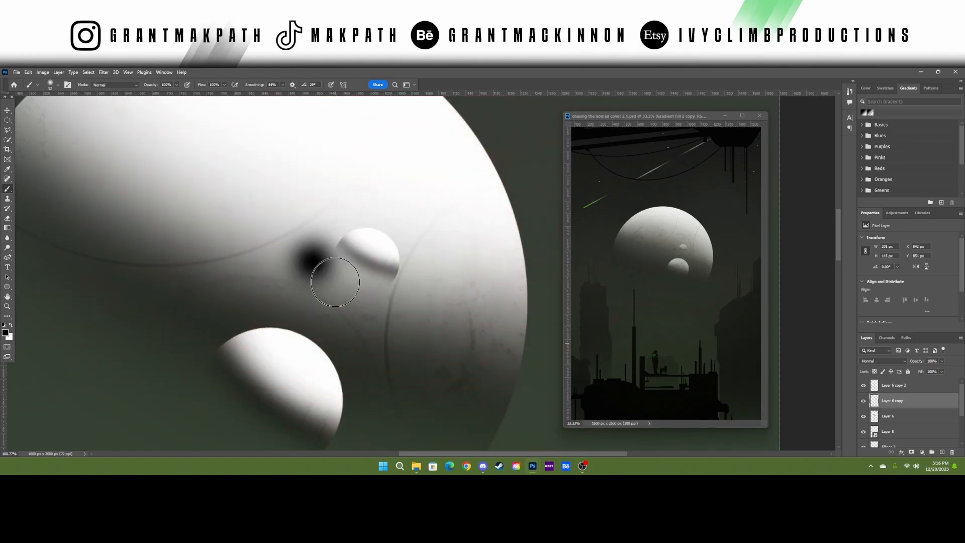
key("ctrl+z")
- Soften the shaded edge of the smaller moon with a soft Eraser brush
key("e")
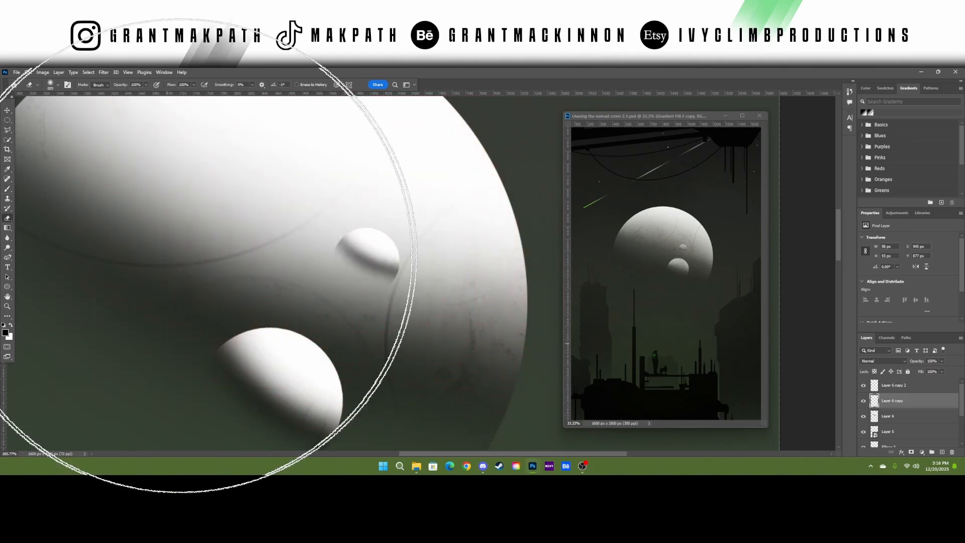
mouse_move(357, 225)
left_mouse_down()
mouse_move(284, 239)
mouse_move(107, 235)
left_mouse_up()
left_click_drag(342, 267, 302, 263)
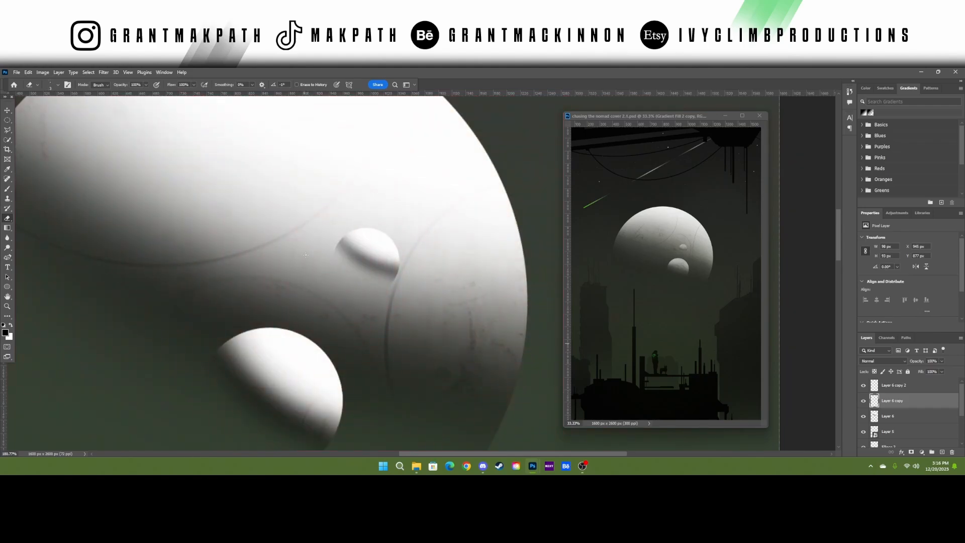
mouse_move(397, 298)
left_mouse_down()
mouse_move(293, 256)
mouse_move(342, 281)
mouse_move(324, 255)
left_mouse_up()
scroll(308, 249, "down", 7)
scroll(306, 324, "down", 1)
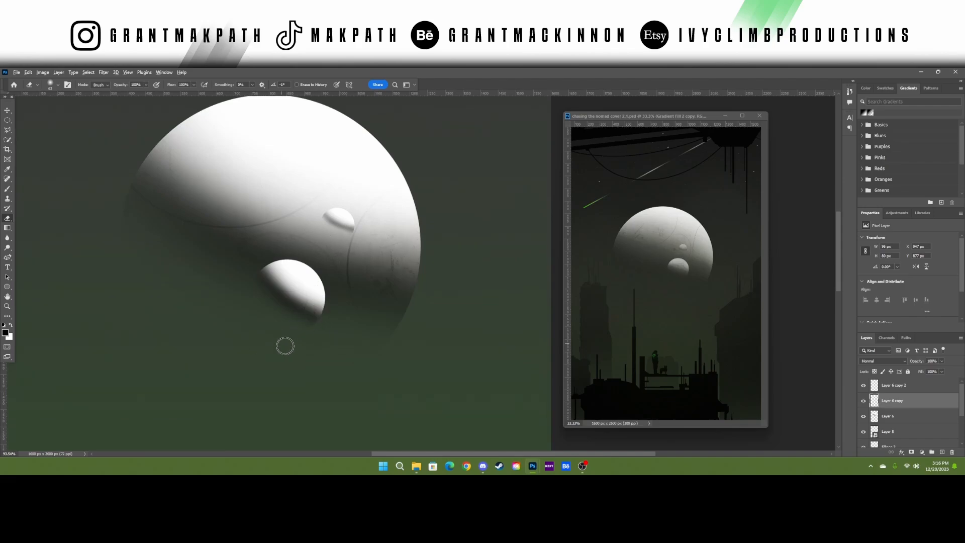
- Enlarge the Eraser brush and make the topmost moon layer active
left_click_drag(289, 337, 327, 342)
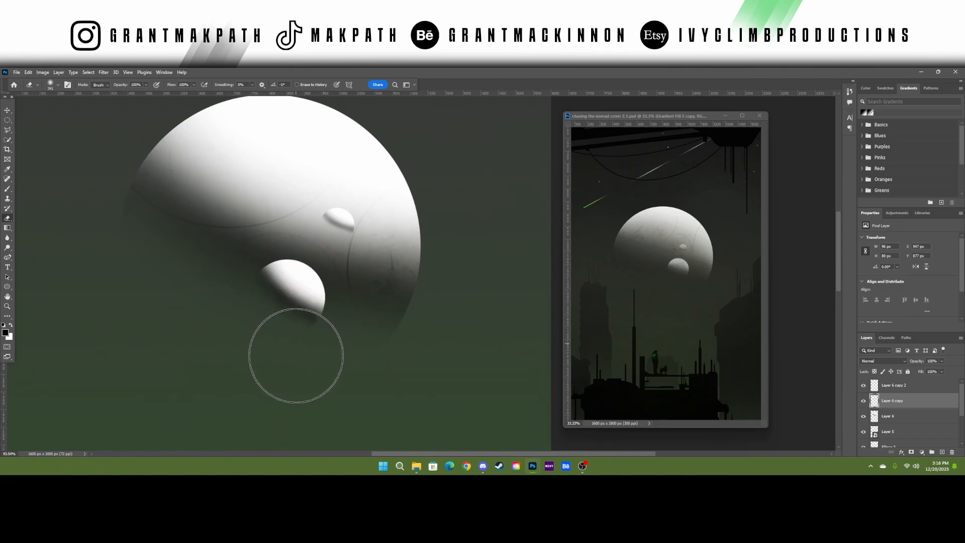
left_click(916, 419)
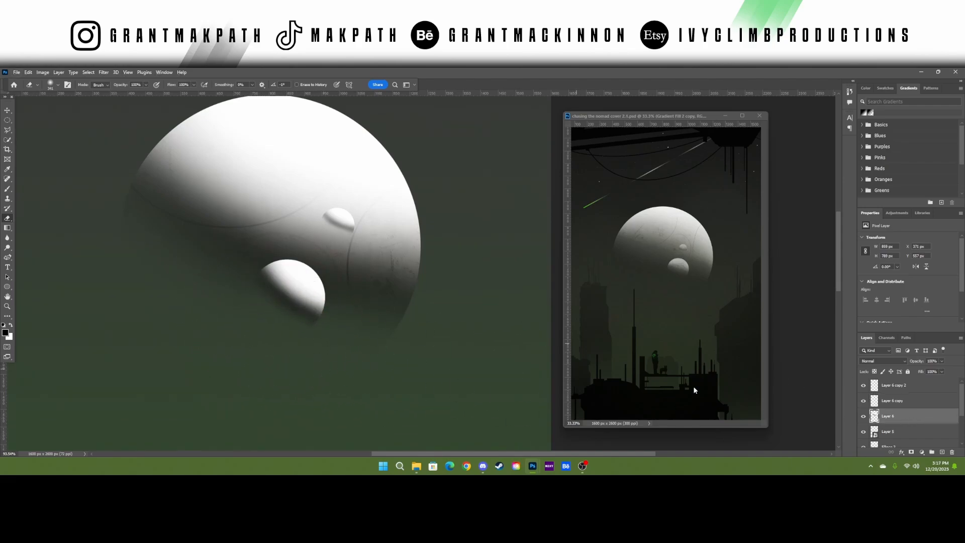
left_click(901, 384)
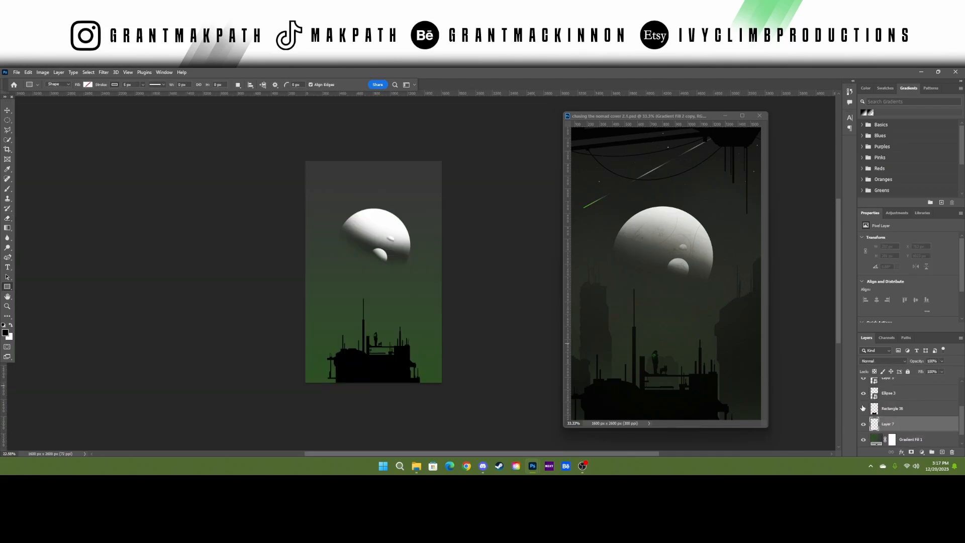
- Draw a rectangle about 451 × 1402 px over the canvas's lower right edge, behind the black building silhouette
left_click(862, 408)
left_click(863, 408)
scroll(515, 375, "up", 3)
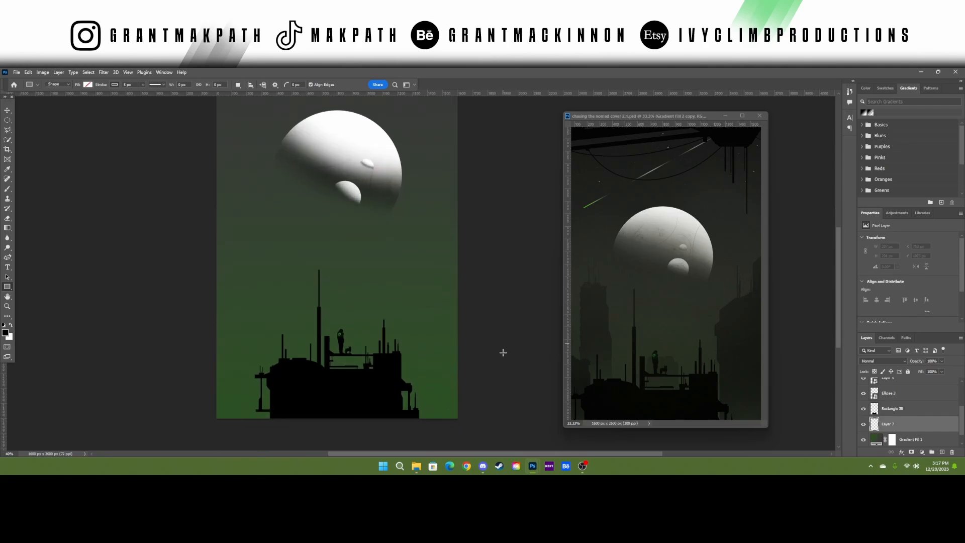
left_click_drag(484, 397, 415, 185)
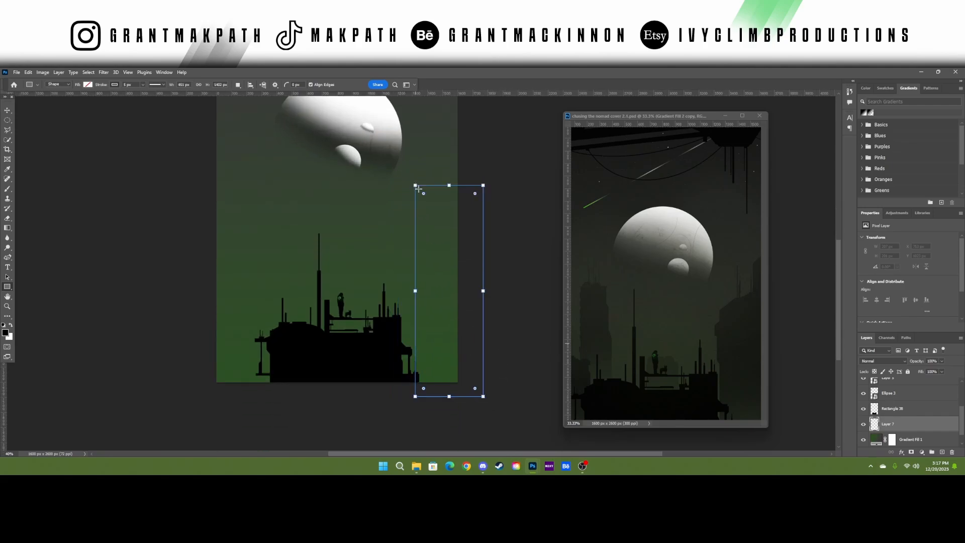
- Replace the rectangle's empty fill with a very dark grey
left_click(88, 85)
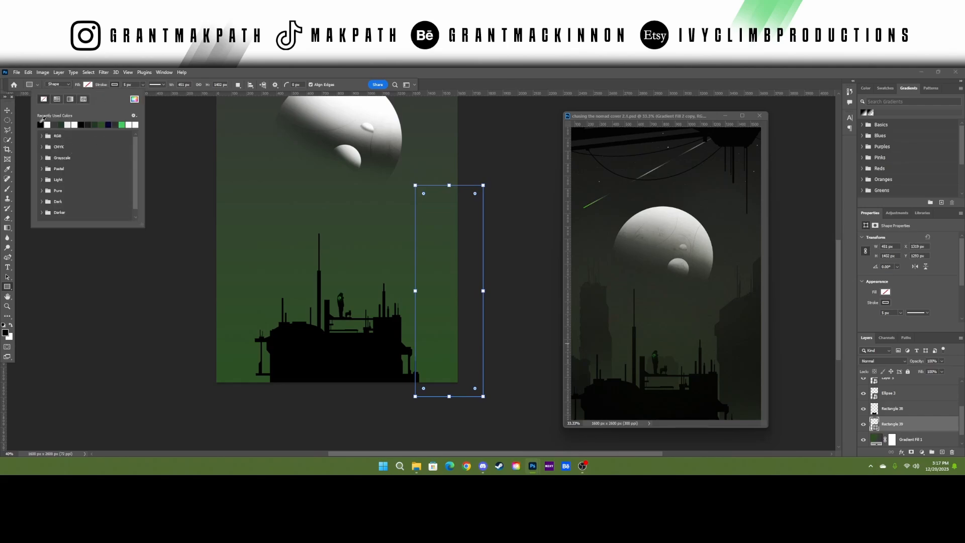
left_click(40, 124)
left_click(134, 99)
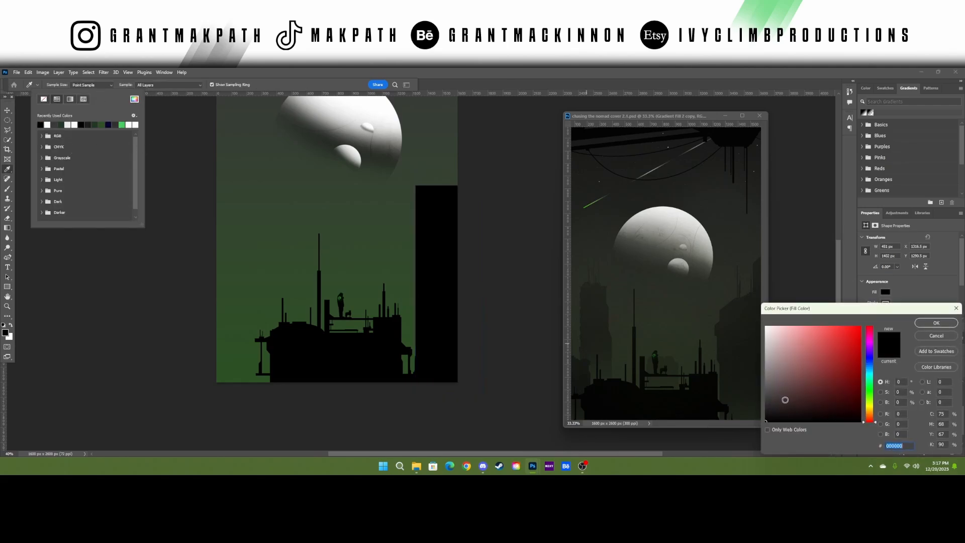
left_click(765, 408)
left_click_drag(753, 407, 748, 414)
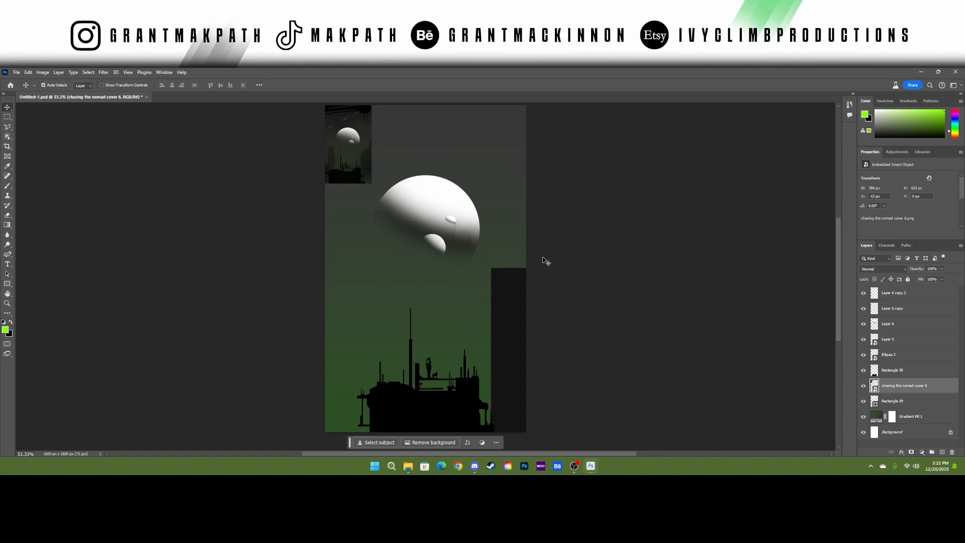
- Select the tall rectangle's layer and sample its dark grey as the foreground colour
scroll(542, 226, "up", 2)
scroll(548, 233, "down", 2)
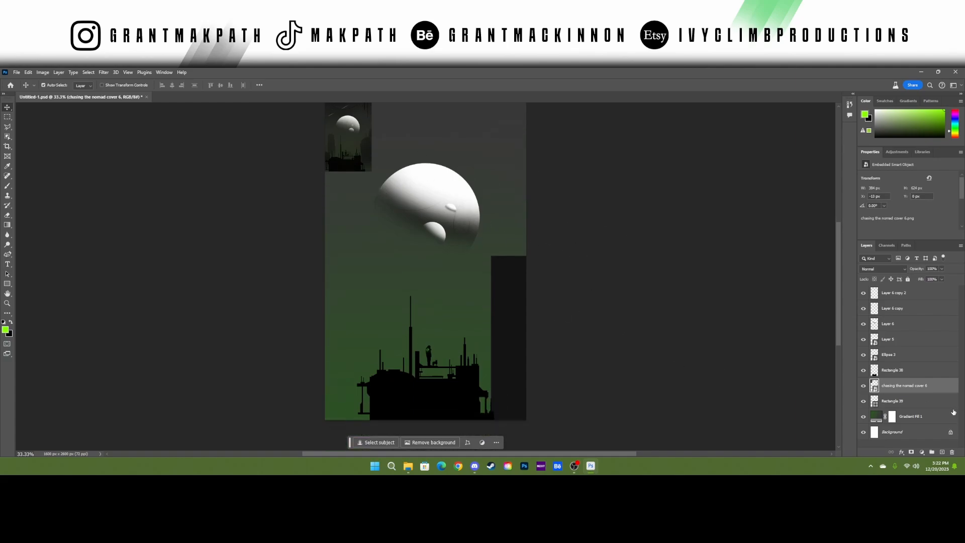
left_click(907, 405)
left_click(7, 283)
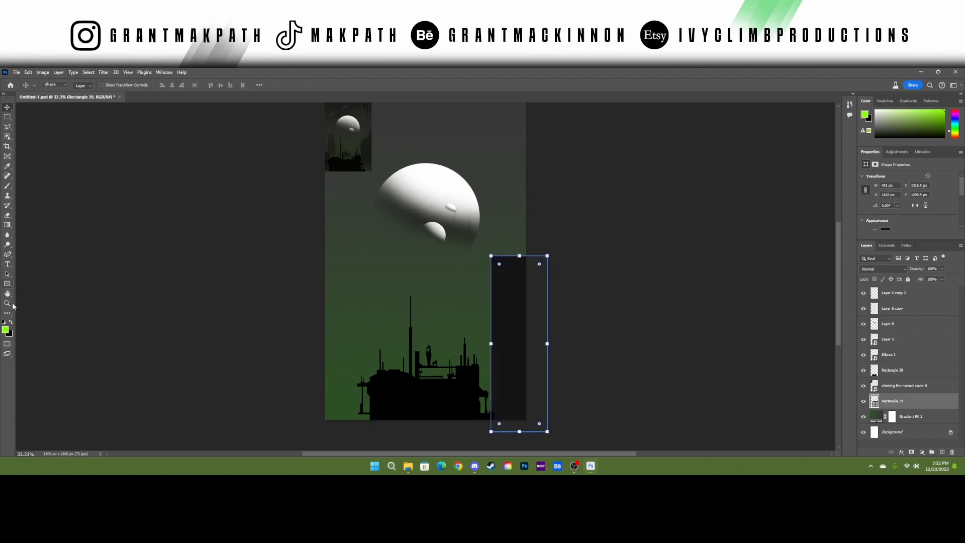
left_click(5, 329)
left_click_drag(487, 245, 686, 299)
left_click(518, 282)
left_click(700, 314)
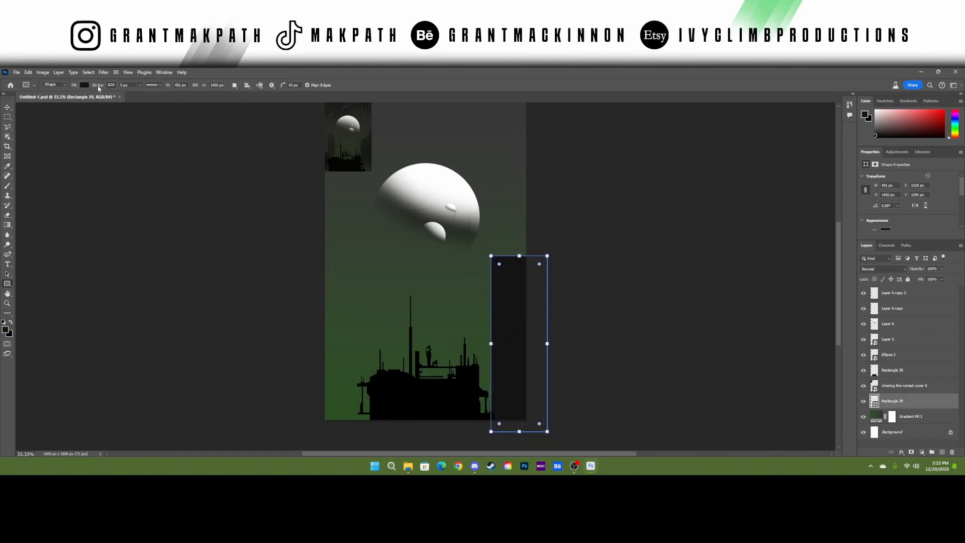
- Switch to the Polygonal Lasso tool with the tall rectangle's layer active
left_click(104, 85)
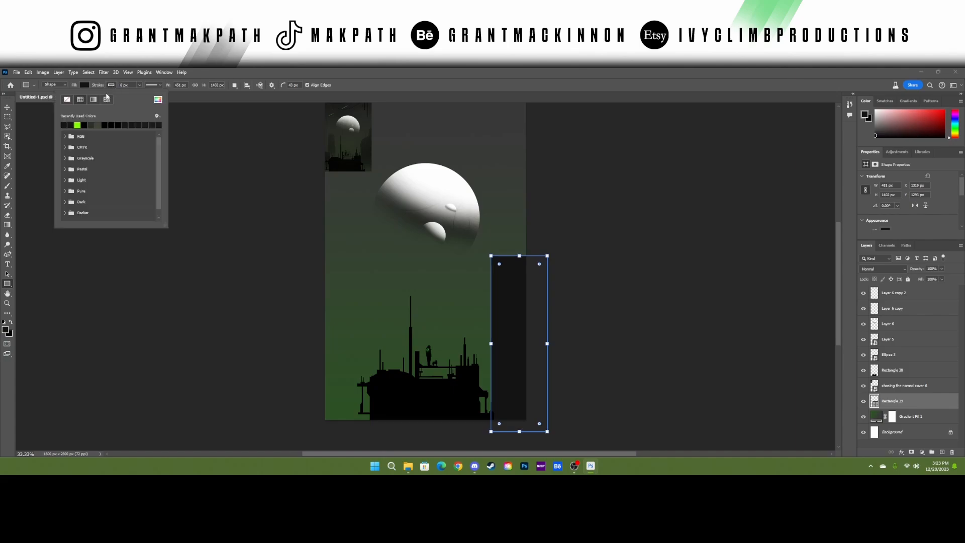
left_click(9, 105)
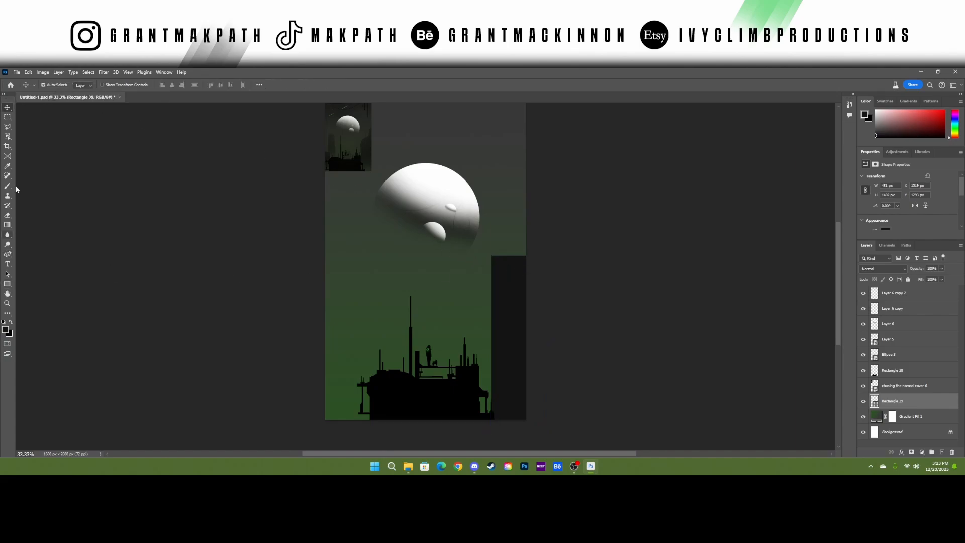
left_click(8, 129)
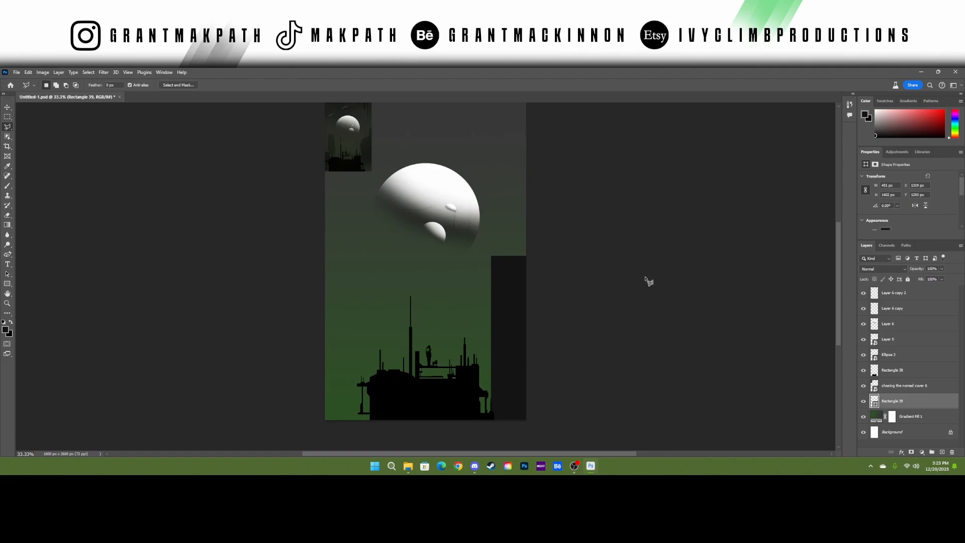
scroll(593, 280, "up", 4)
scroll(557, 267, "down", 4)
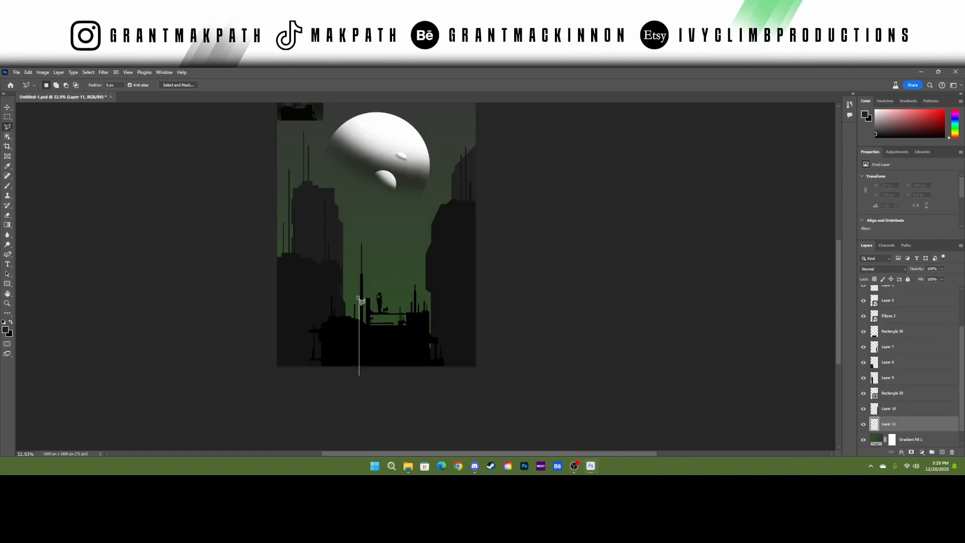
- On Layer 11, lasso a rectangular block behind the two figures down past the canvas edge, fill it with dark grey and deselect
left_click(359, 291)
left_click(407, 291)
left_click(407, 379)
left_click(359, 375)
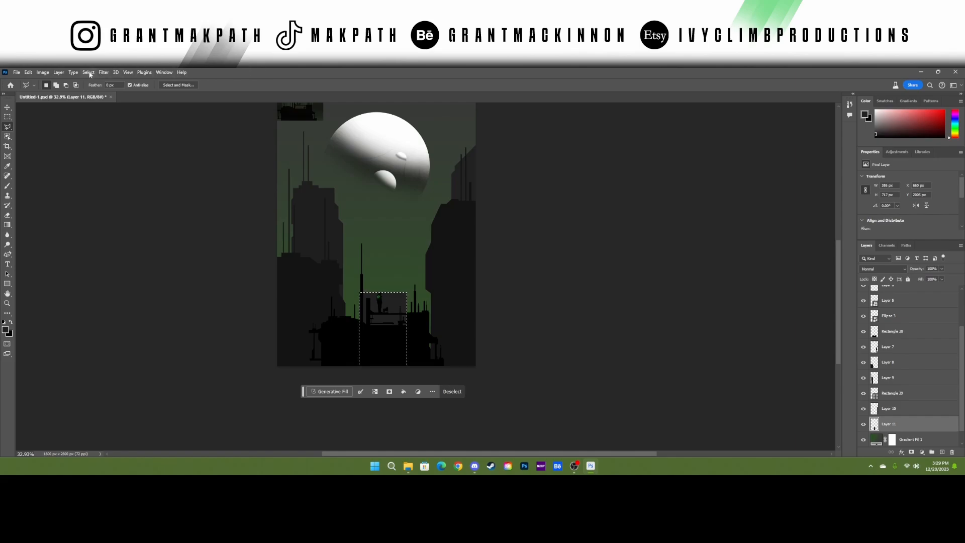
left_click(88, 73)
left_click(96, 87)
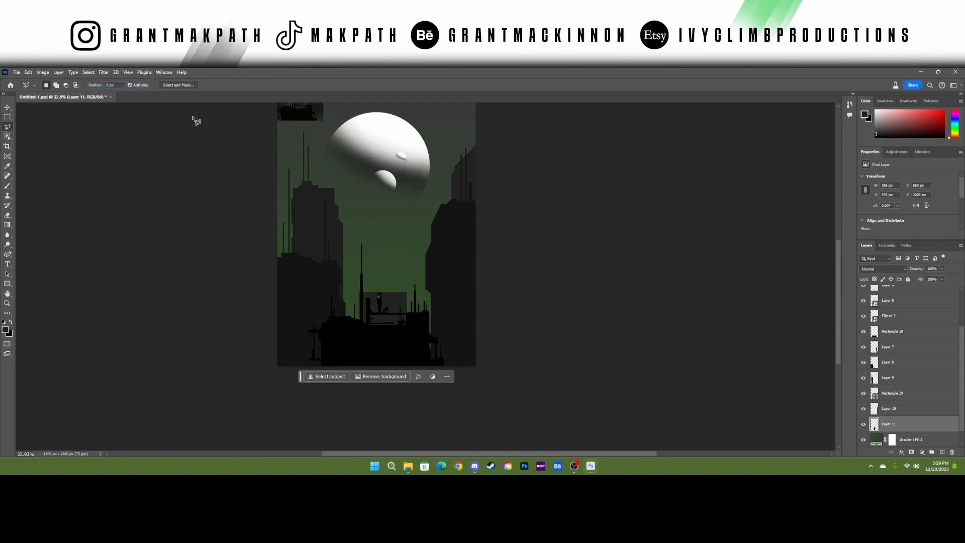
- Bring back the block's selection, recolour its fill with an adjusted dark grey foreground colour and deselect
key("ctrl+z")
left_click(5, 329)
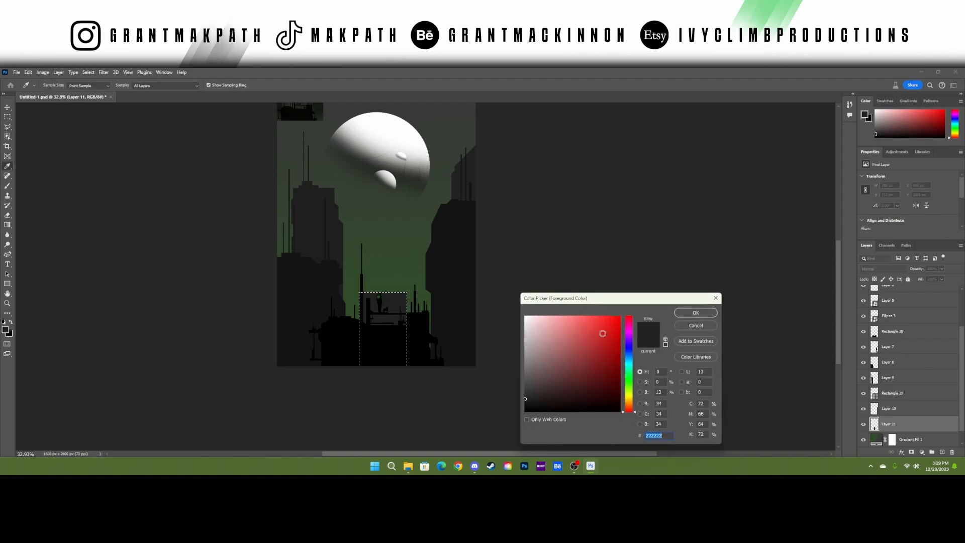
left_click(713, 315)
key("l")
left_click(88, 72)
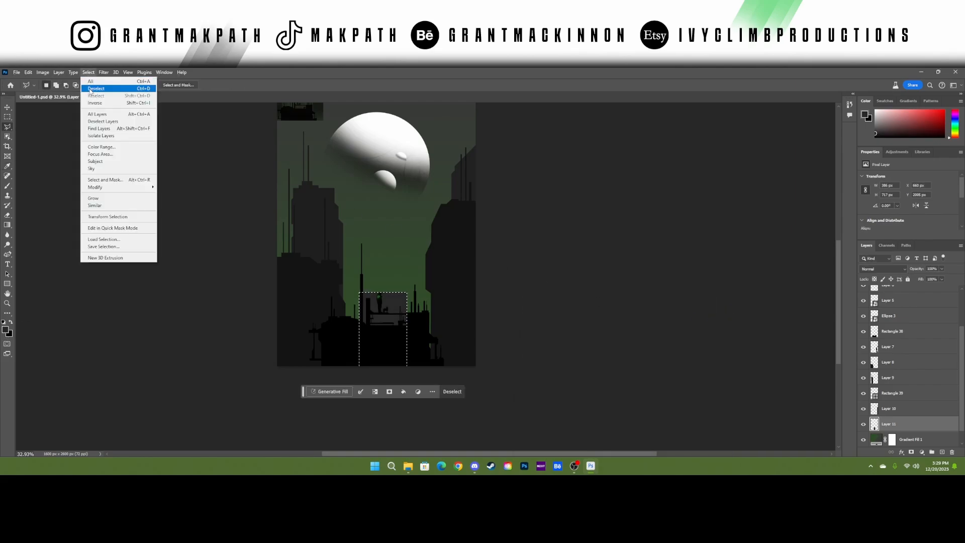
left_click(98, 89)
scroll(398, 299, "up", 2)
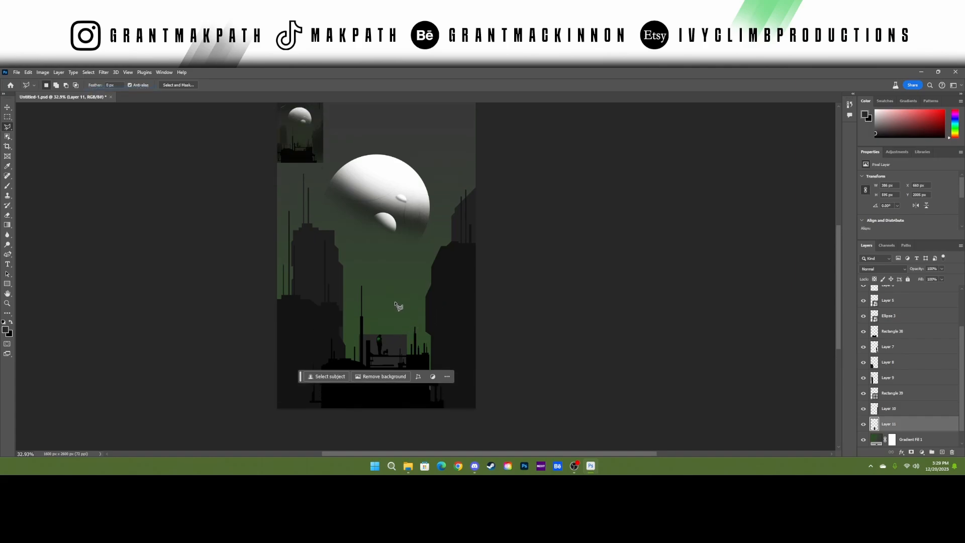
scroll(398, 299, "up", 6)
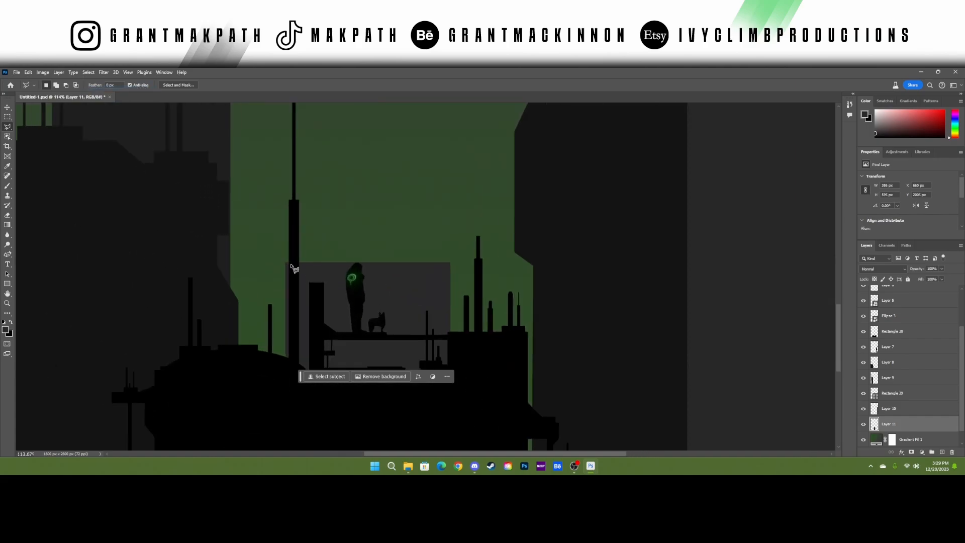
left_click(285, 263)
left_click(332, 231)
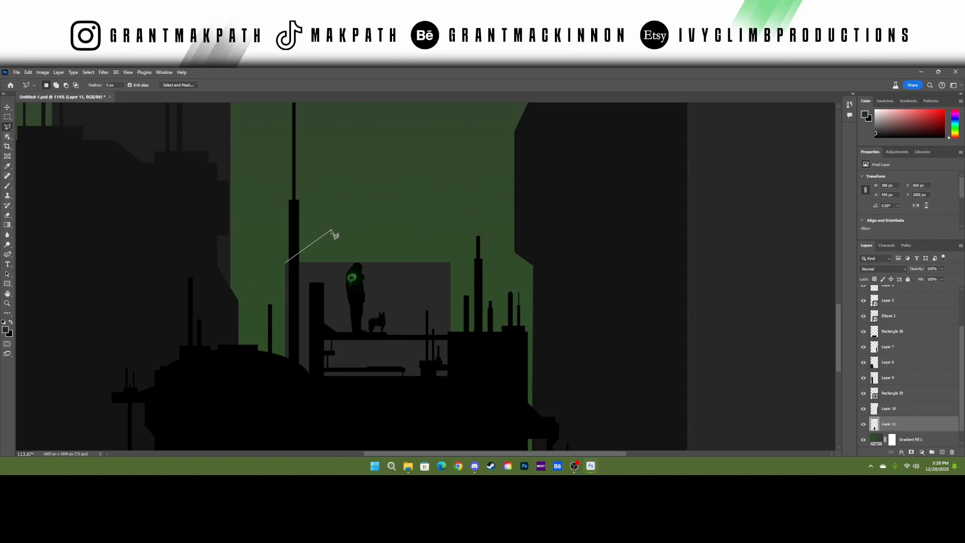
left_click(336, 265)
double_click(361, 231)
key("ctrl+d")
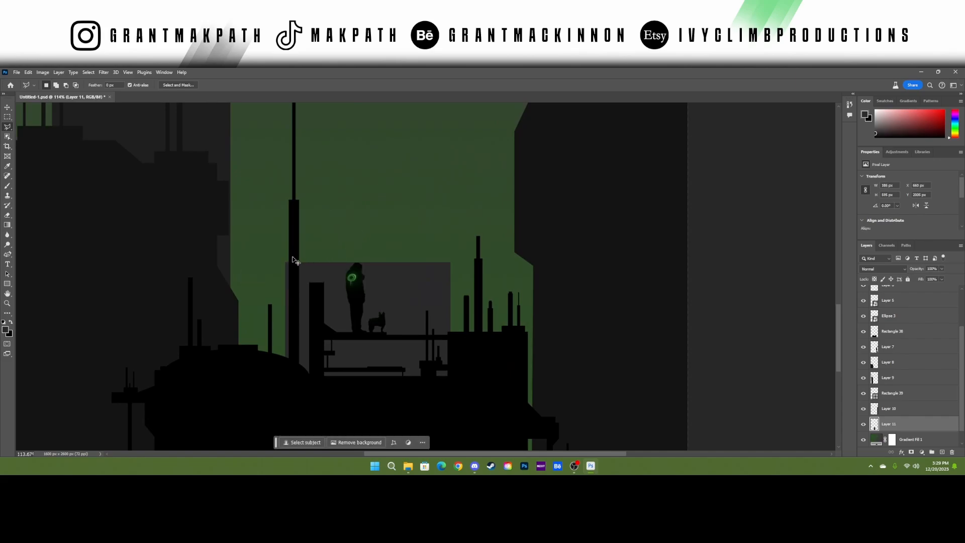
- Add a slanted roof rising to the right on top of the grey block by lassoing a wedge and filling it
left_click(286, 264)
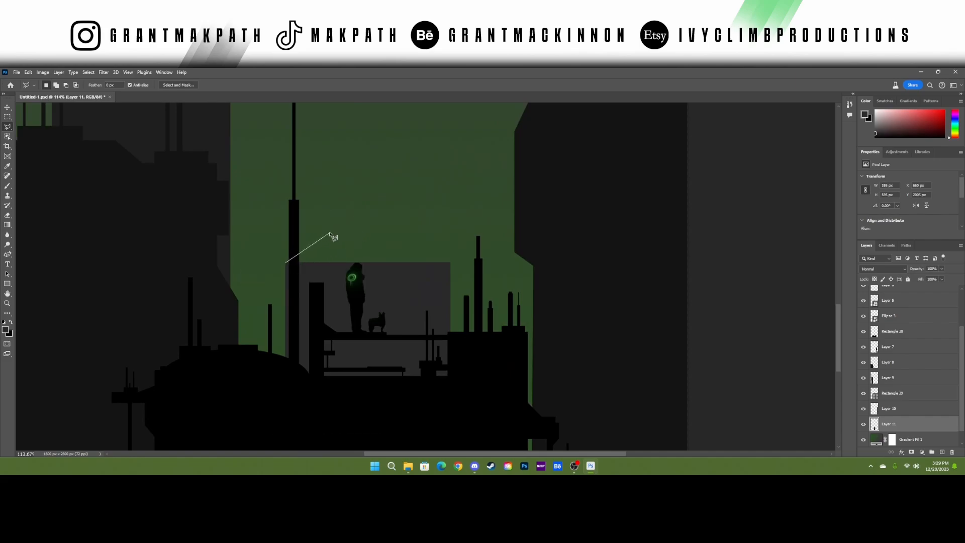
left_click(409, 237)
left_click(410, 281)
left_click(285, 263)
key("alt+BackSpace")
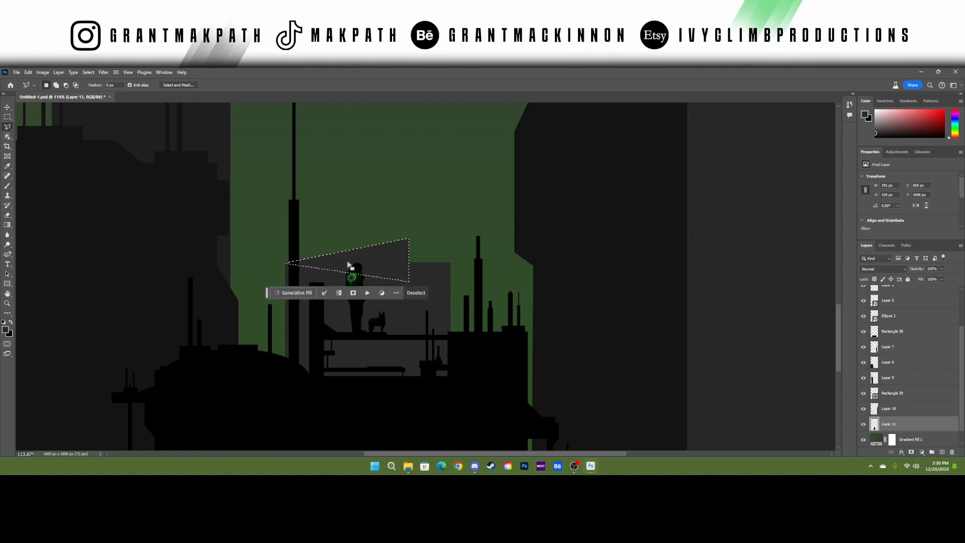
- Add a thin vertical antenna near the grey block's top right corner by lassoing a narrow strip and filling it
left_click(440, 271)
left_click(440, 163)
left_click(436, 164)
left_click(435, 272)
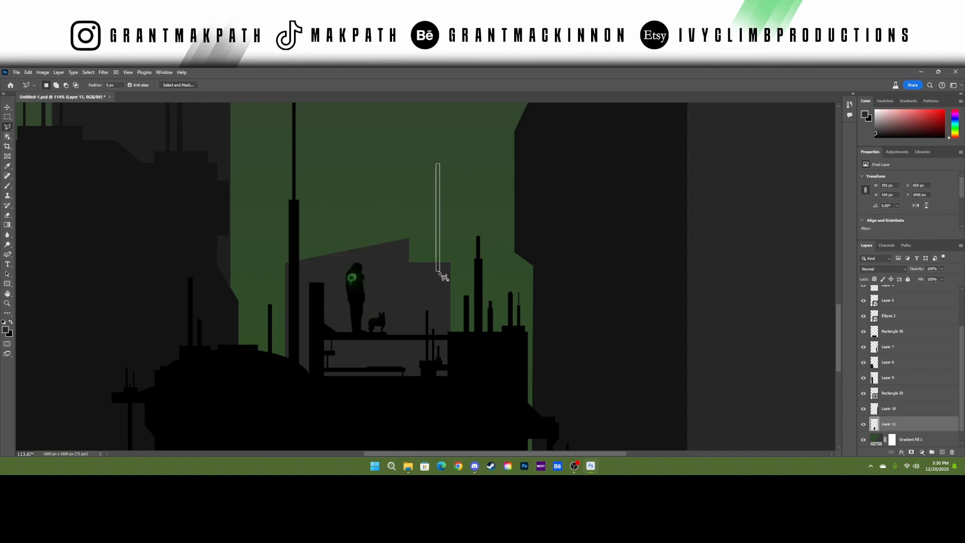
left_click(440, 271)
key("alt+BackSpace")
- Add a small filled ledge between the slanted roof's right end and the antenna
left_click(405, 255)
left_click(427, 256)
left_click(425, 270)
left_click(405, 268)
left_click(405, 256)
- Widen the grey block on its right side with a filled extension that has a sloped upper corner
left_click(450, 276)
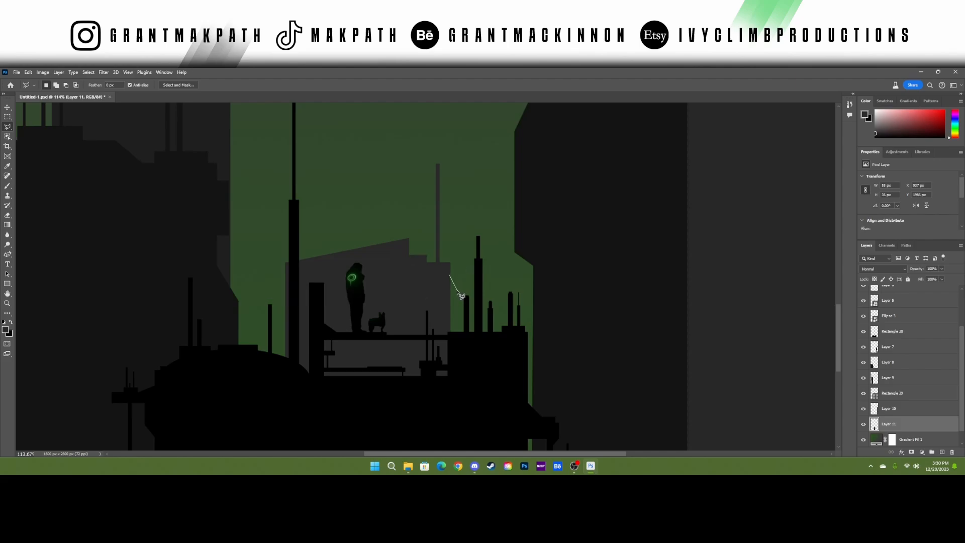
left_click(457, 291)
left_click(458, 360)
left_click(418, 355)
left_click(450, 276)
key("alt+BackSpace")
- Add a second, slightly taller thin antenna directly right of the first one, fill it and deselect
left_click(442, 263)
left_click(441, 154)
left_click(444, 154)
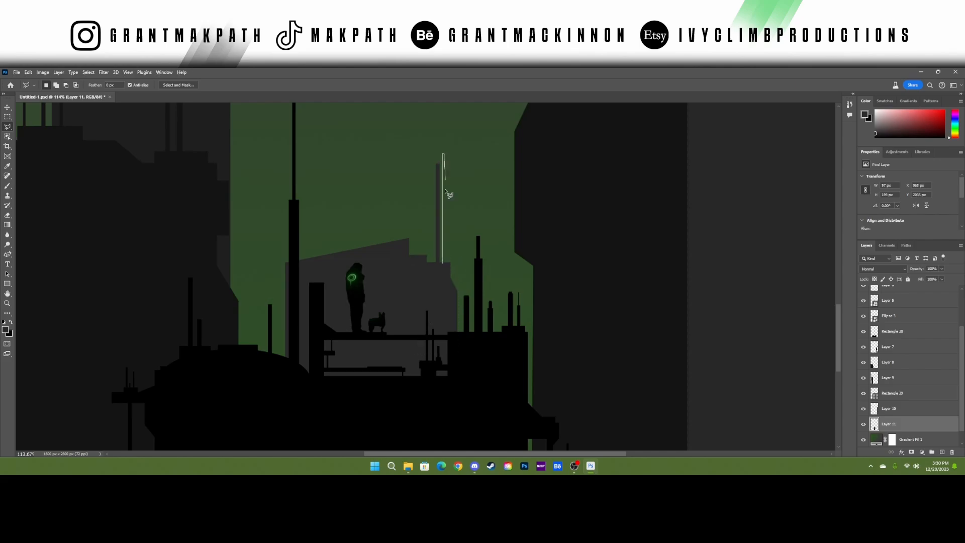
left_click(445, 273)
left_click(442, 262)
key("alt+BackSpace")
left_click(88, 72)
left_click(93, 87)
scroll(273, 156, "down", 4)
scroll(287, 186, "down", 4)
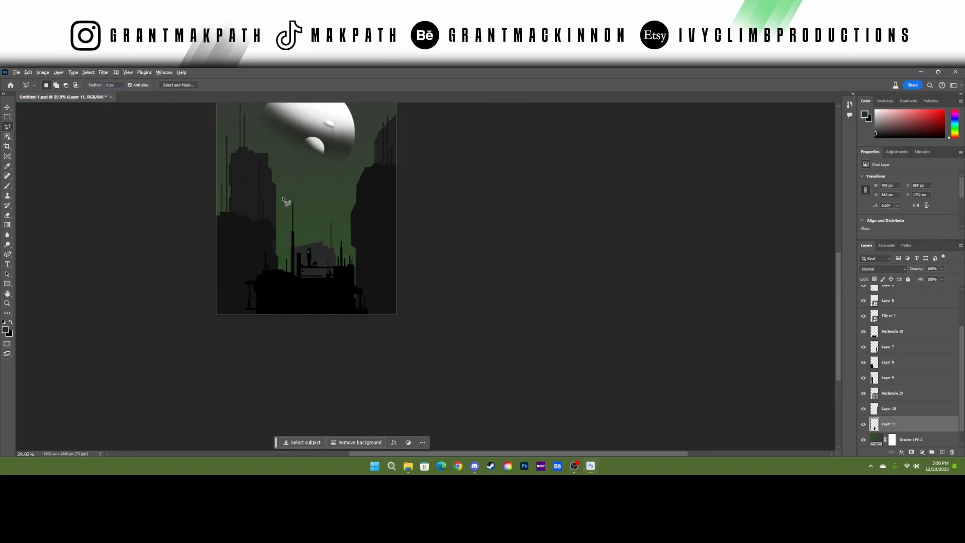
- Add a third, shorter thin antenna left of the other two on the central grey block, fill it and deselect
scroll(311, 221, "up", 8)
left_click(360, 323)
left_click(360, 252)
left_click(362, 252)
left_click(364, 323)
left_click(361, 323)
key("alt+BackSpace")
left_click(88, 71)
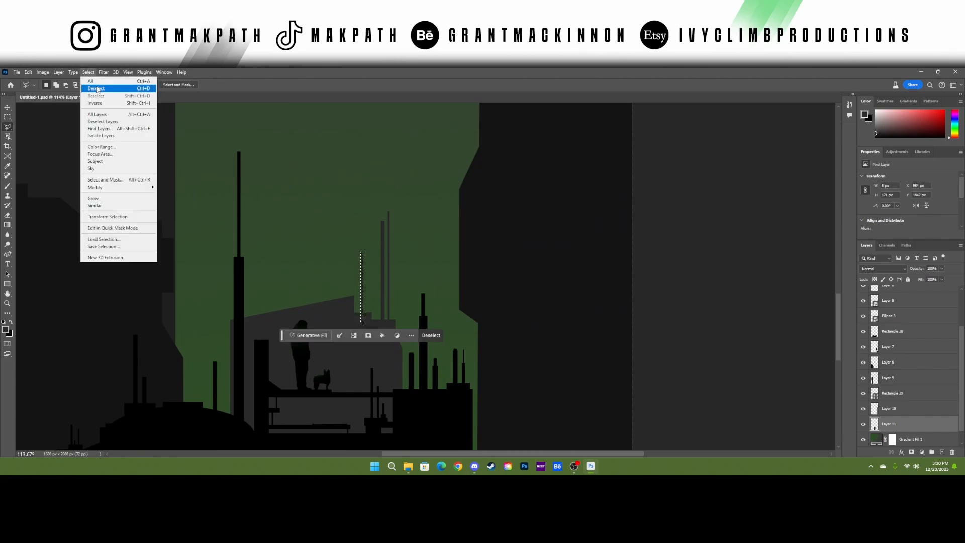
left_click(93, 87)
- Fade the lower parts of the background buildings on their layers with a large soft Eraser
scroll(382, 215, "down", 6)
scroll(375, 214, "up", 2)
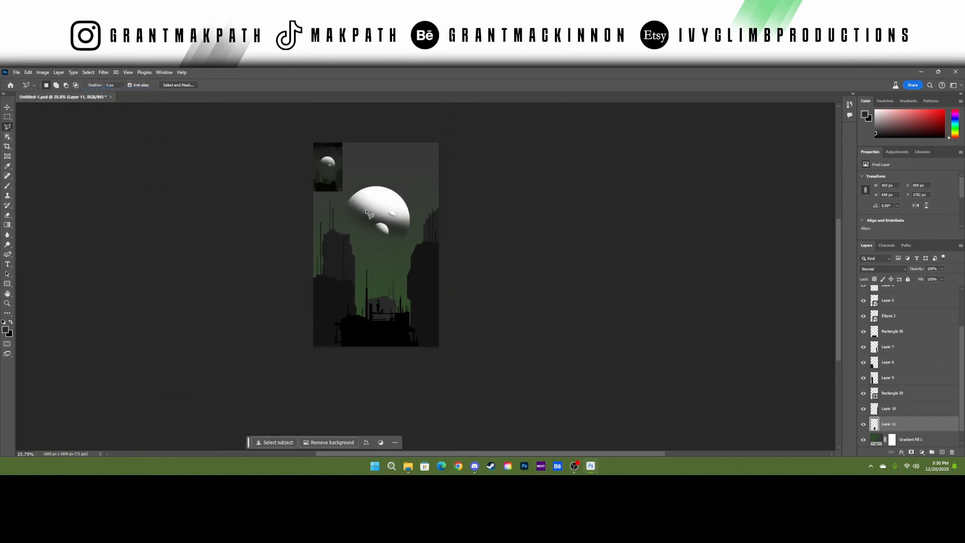
scroll(369, 206, "up", 3)
scroll(376, 220, "down", 1)
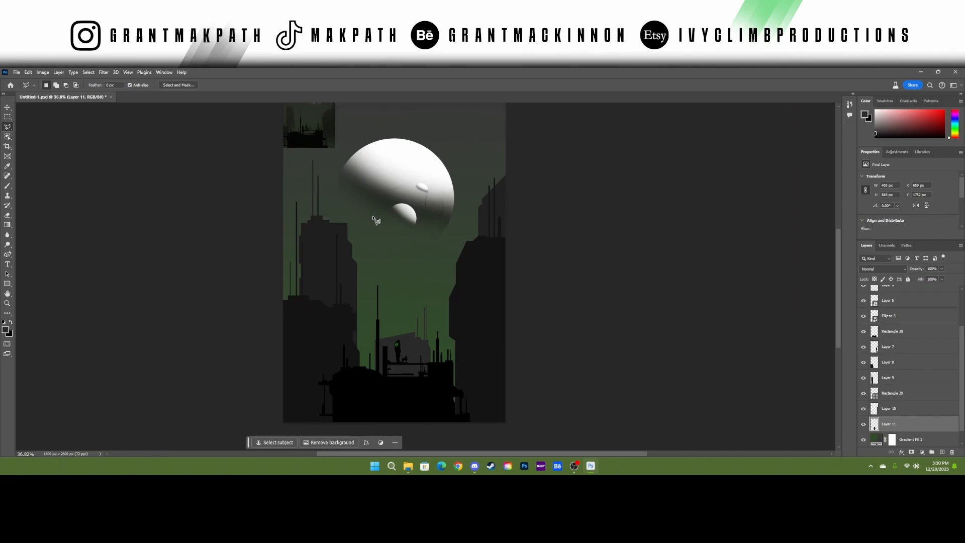
left_click(8, 215)
scroll(452, 274, "down", 1)
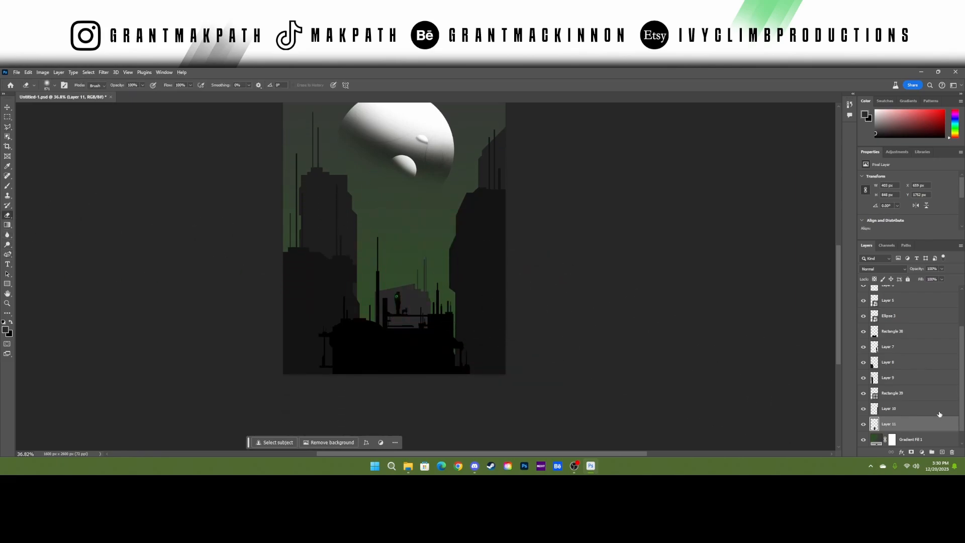
scroll(427, 366, "down", 1)
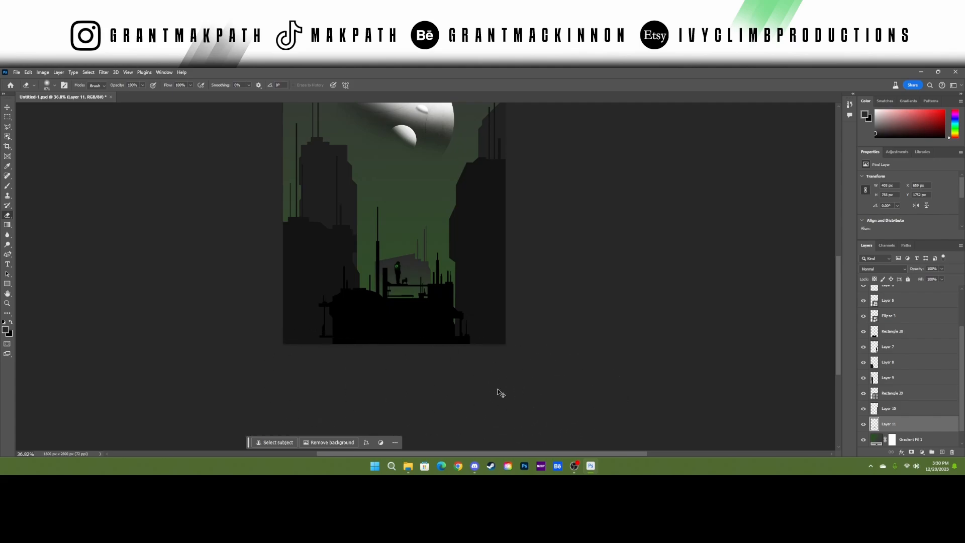
mouse_move(342, 356)
left_mouse_down()
mouse_move(447, 360)
mouse_move(323, 361)
mouse_move(388, 384)
left_mouse_up()
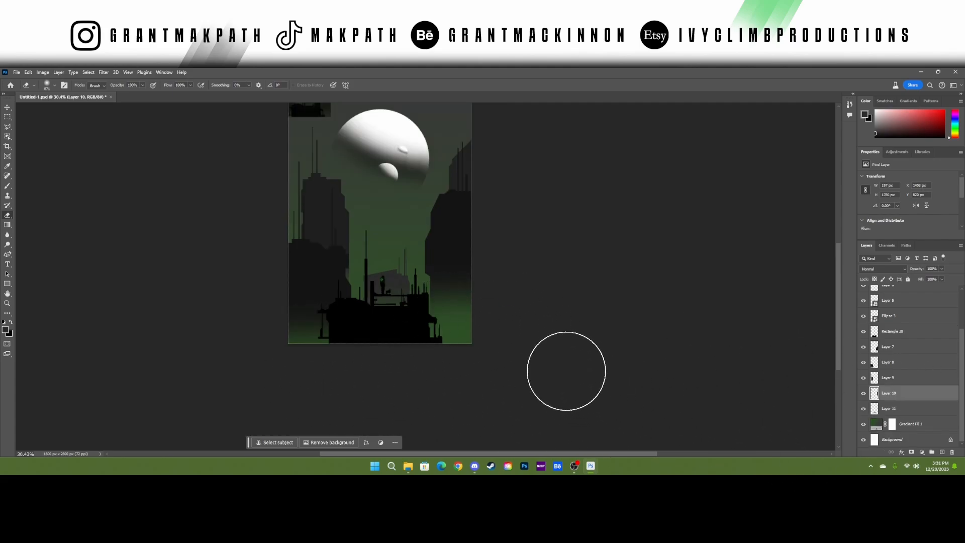
scroll(536, 360, "up", 4)
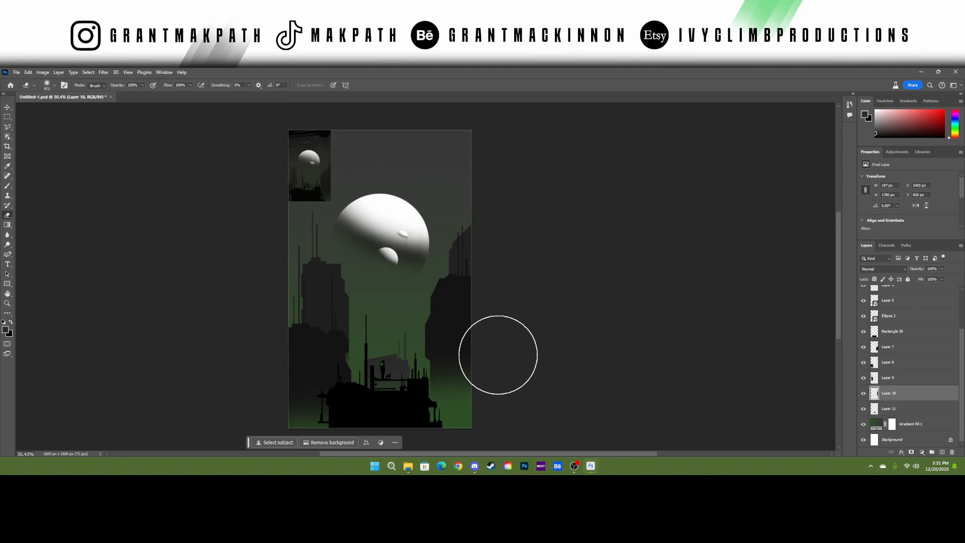
scroll(507, 350, "down", 1)
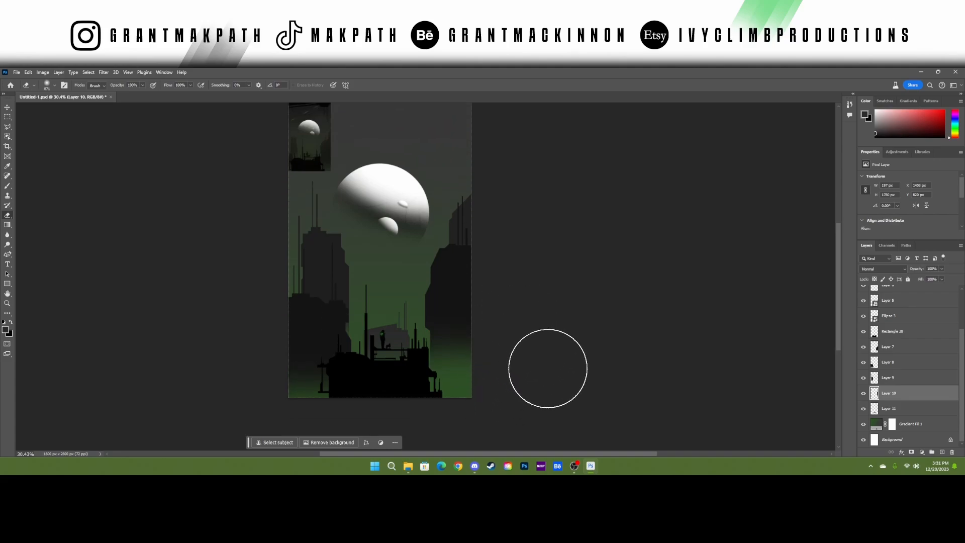
- Create a layer just below the reference image and draw a classic dark green-to-black linear gradient upward across the canvas
scroll(548, 369, "down", 2)
scroll(915, 381, "up", 3)
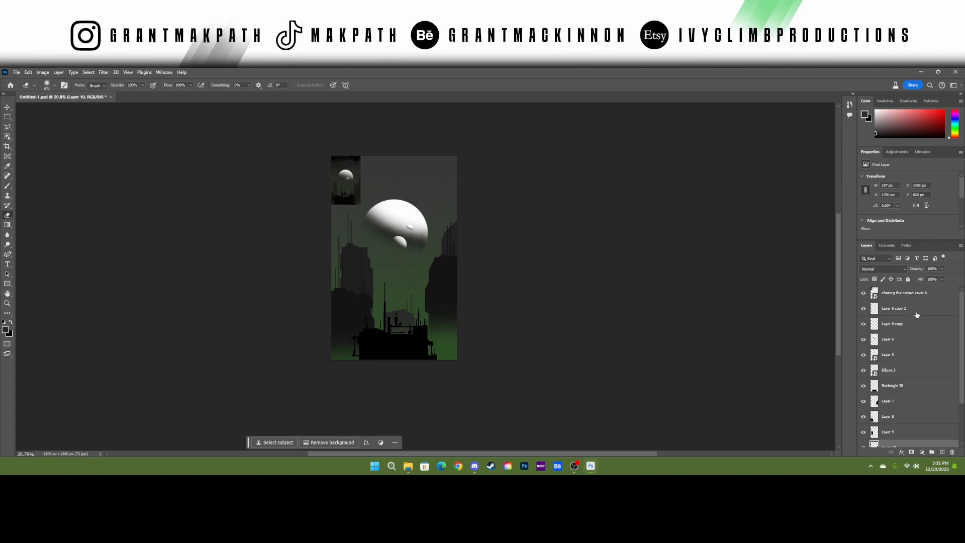
key("ctrl+shift+alt+n")
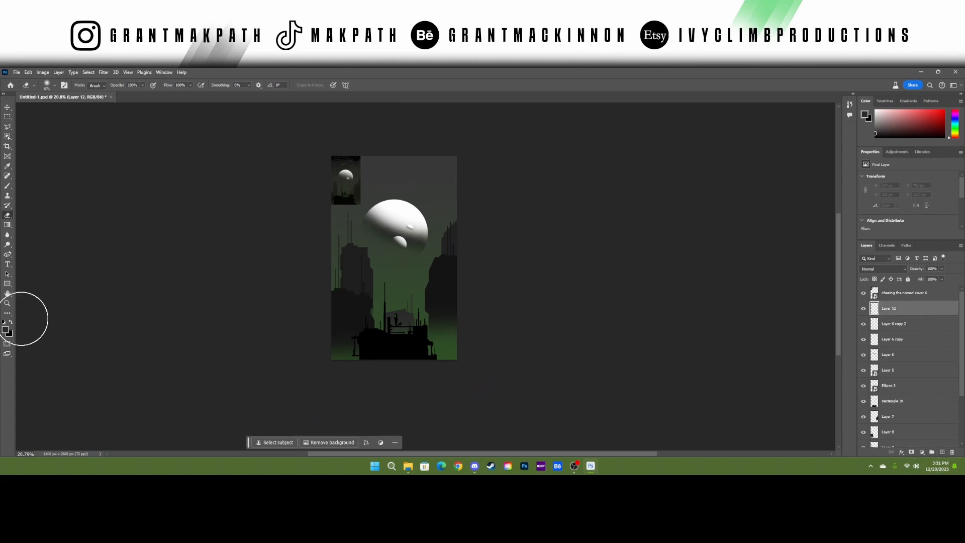
left_click(7, 225)
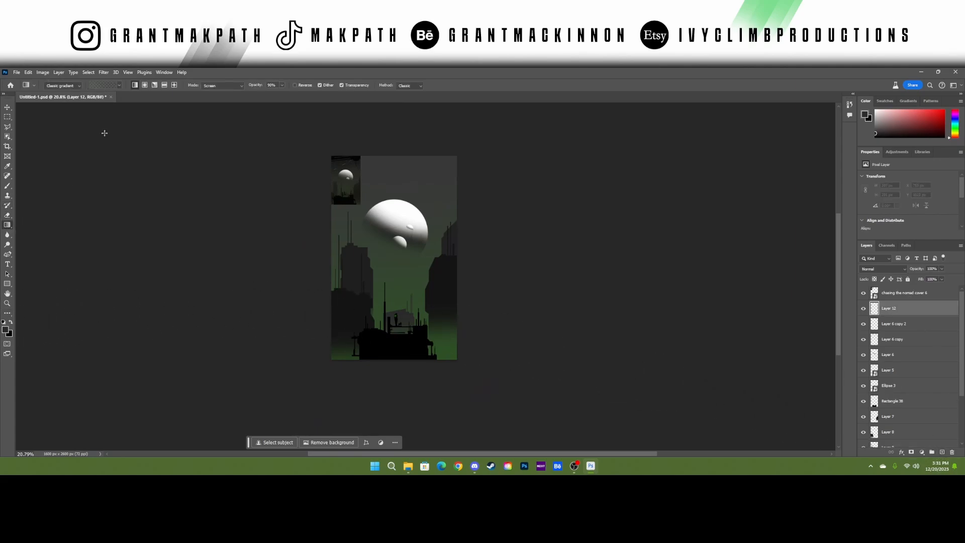
left_click(101, 85)
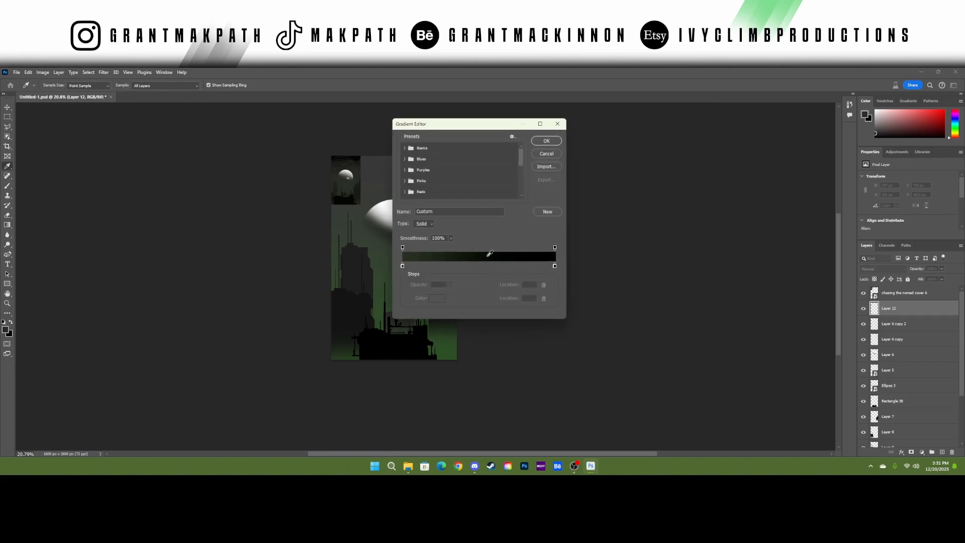
left_click(553, 141)
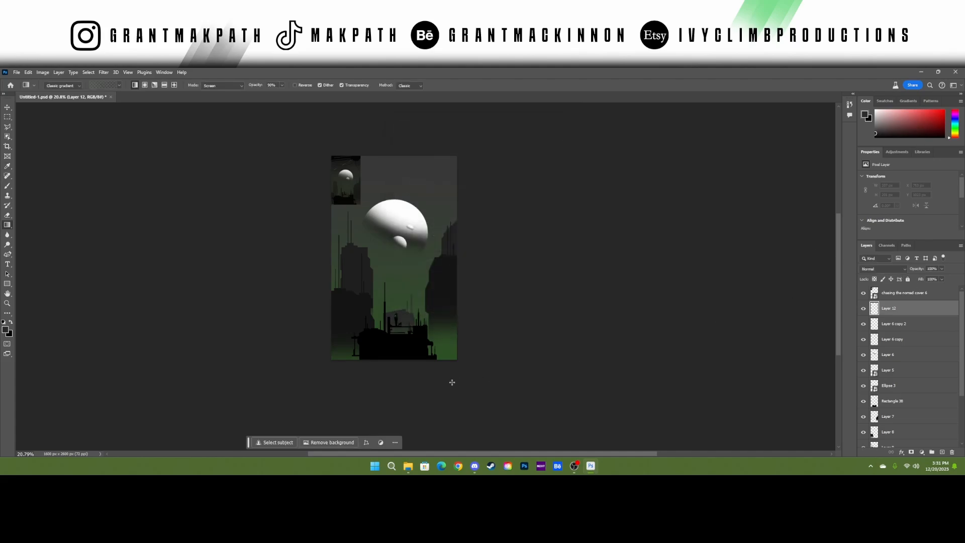
left_click_drag(391, 340, 391, 144)
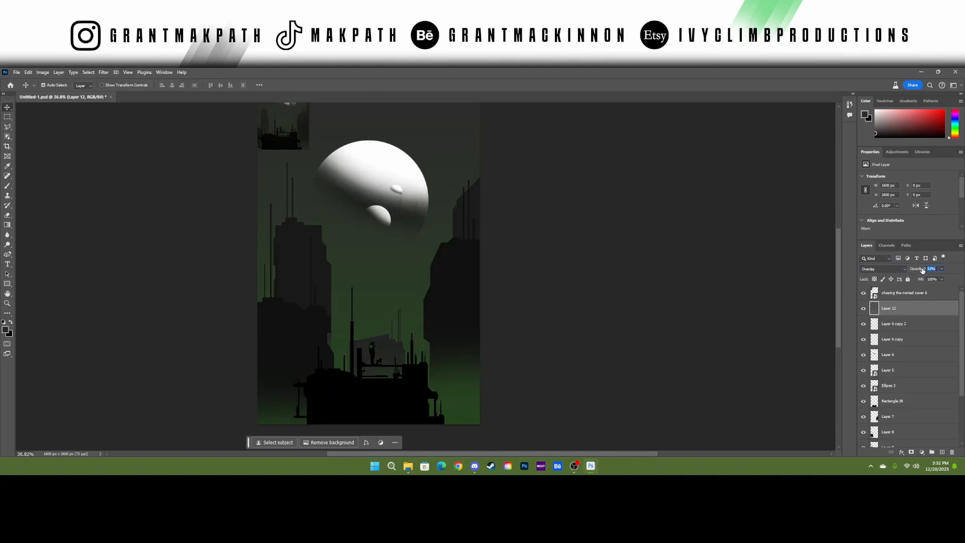
- Blend the gradient layer in Overlay mode at 40% opacity and deselect the layer
left_click_drag(928, 269, 921, 269)
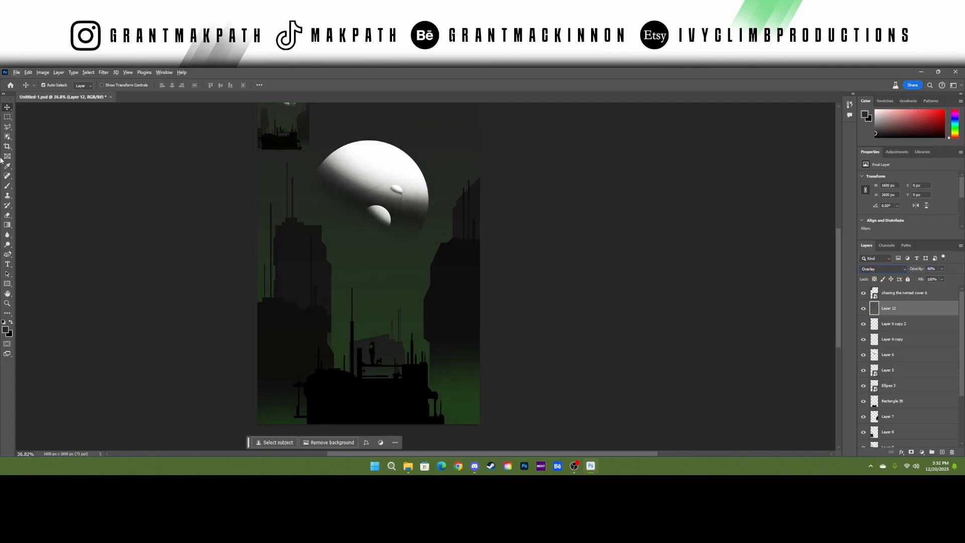
left_click(211, 201)
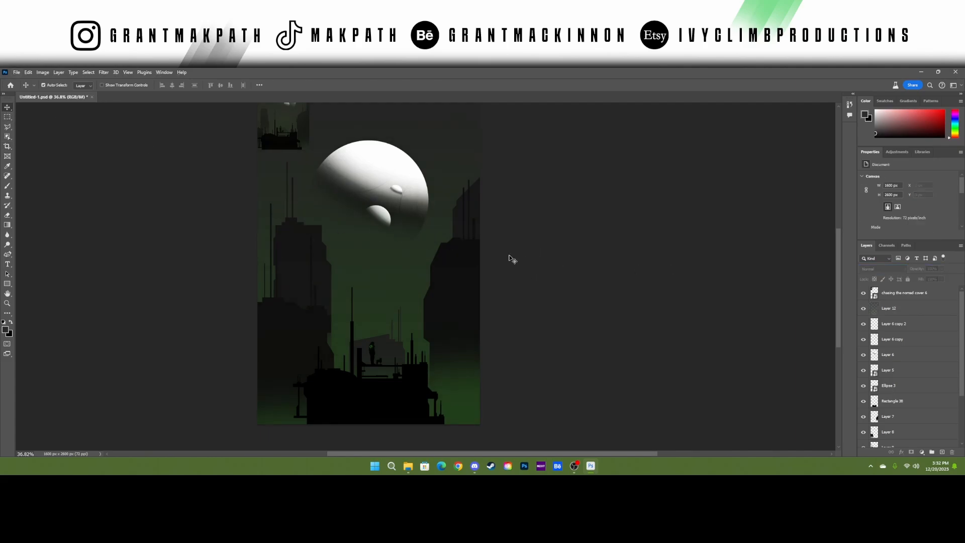
scroll(512, 259, "down", 4)
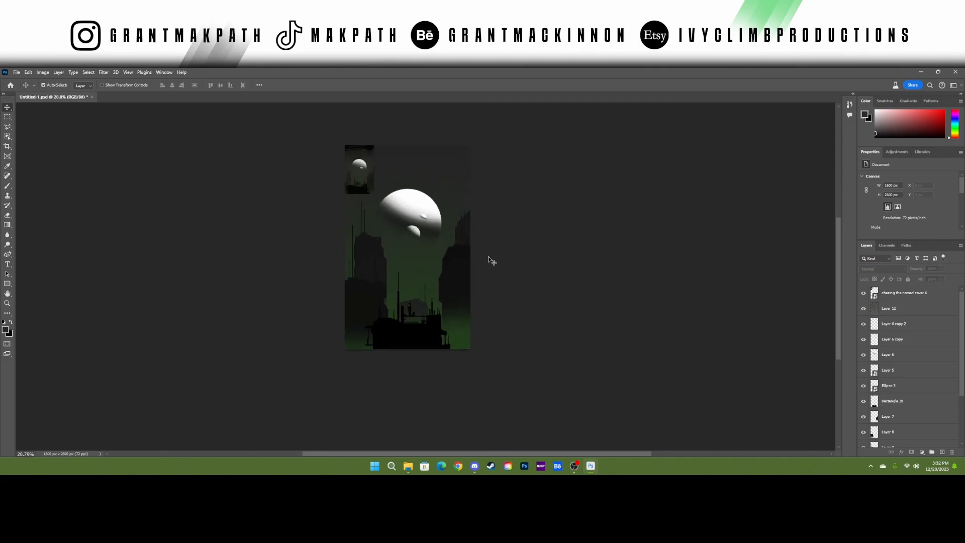
scroll(490, 260, "up", 2)
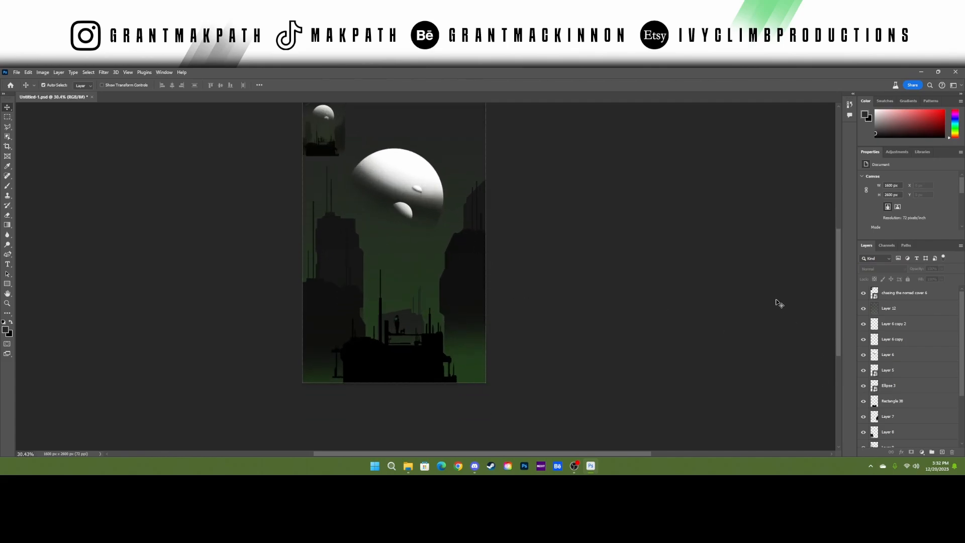
- Set the foreground colour to dark green 233a1e by sampling the background between the buildings
scroll(925, 359, "down", 3)
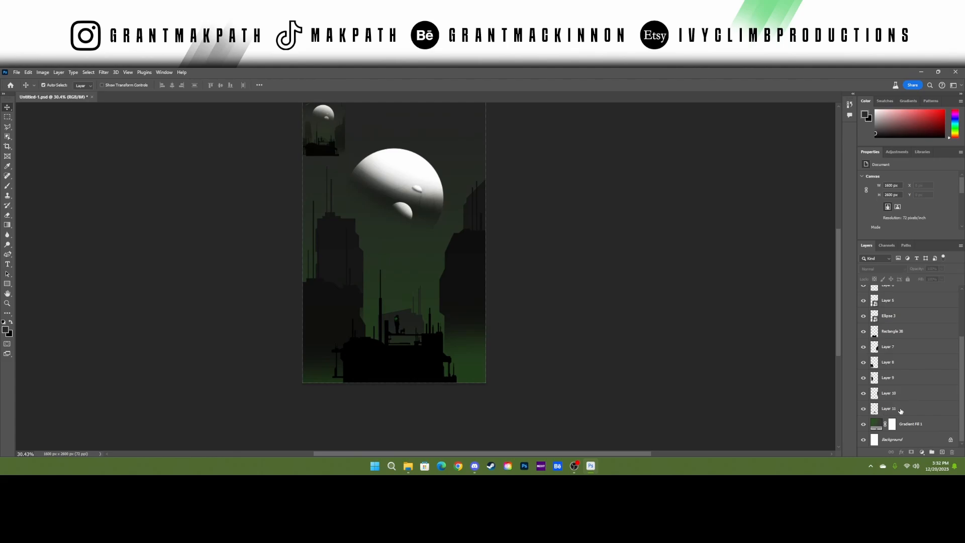
left_click(899, 409)
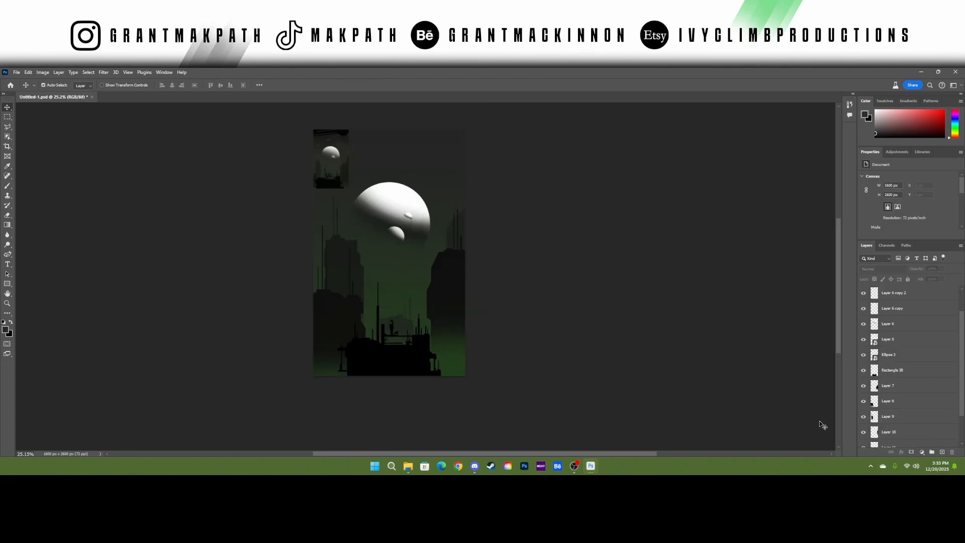
left_click(6, 330)
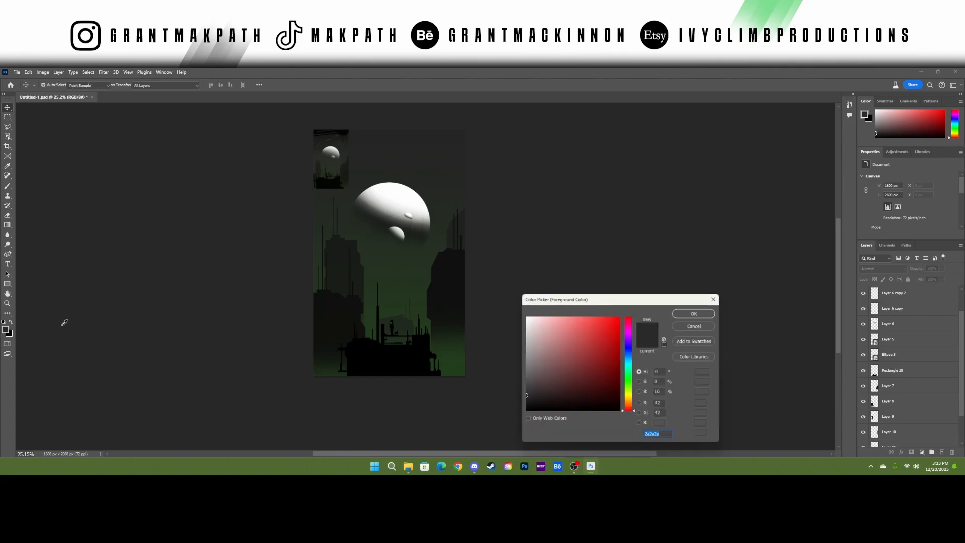
left_click(430, 319)
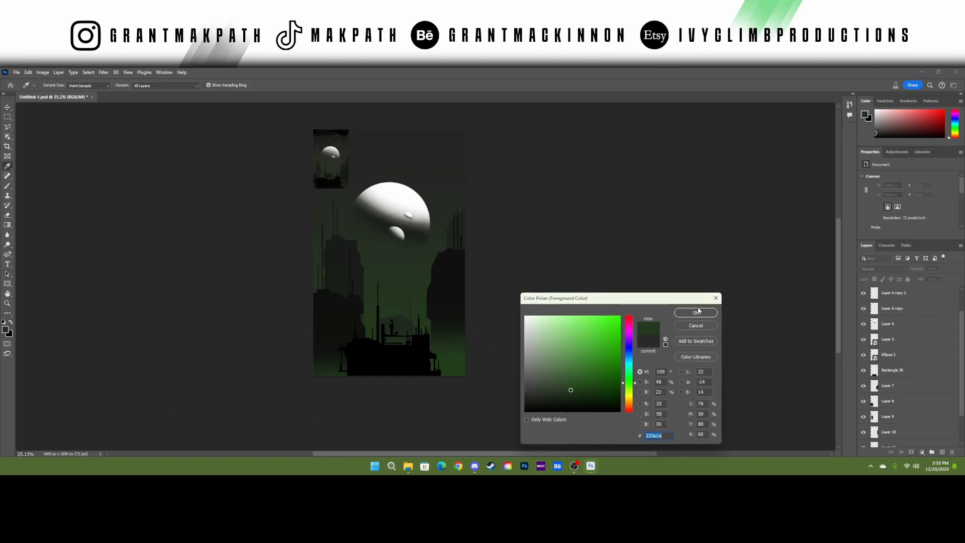
left_click(696, 313)
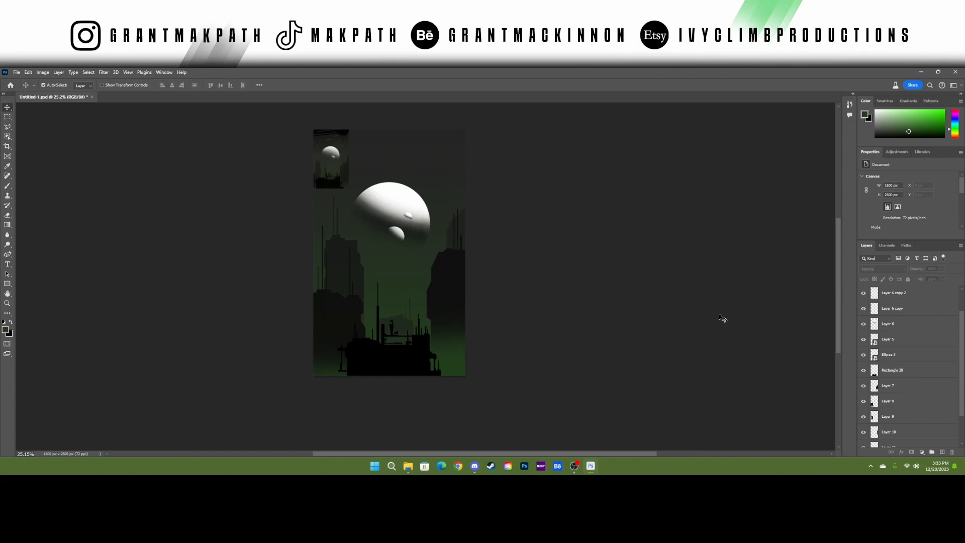
- Activate the Brush on Layer 7 and load the outline of its right-hand building as a selection
left_click(909, 386)
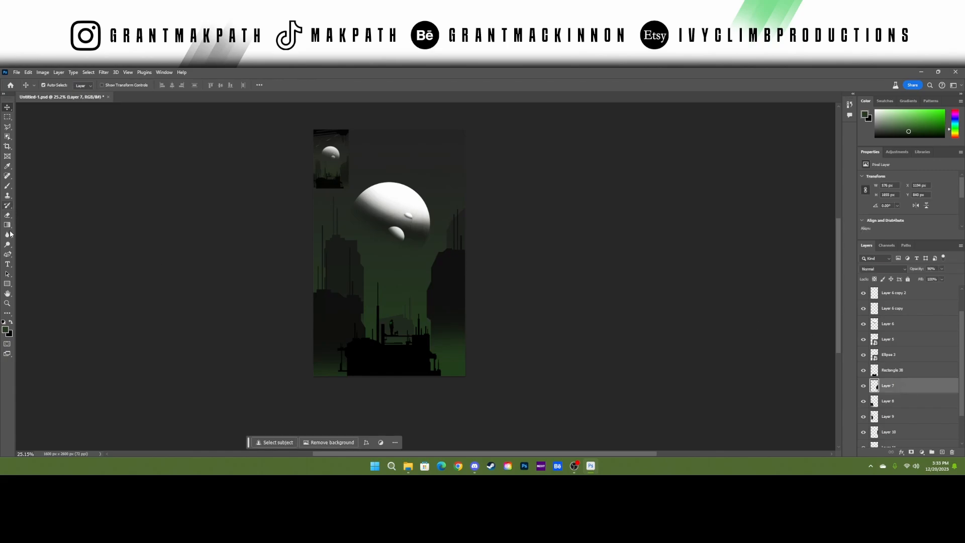
left_click(8, 186)
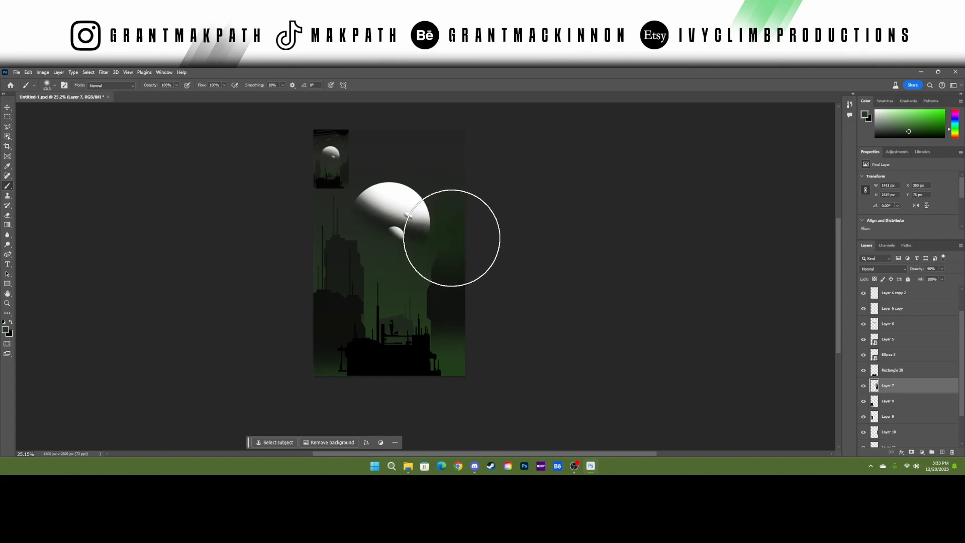
left_click(875, 387, "ctrl")
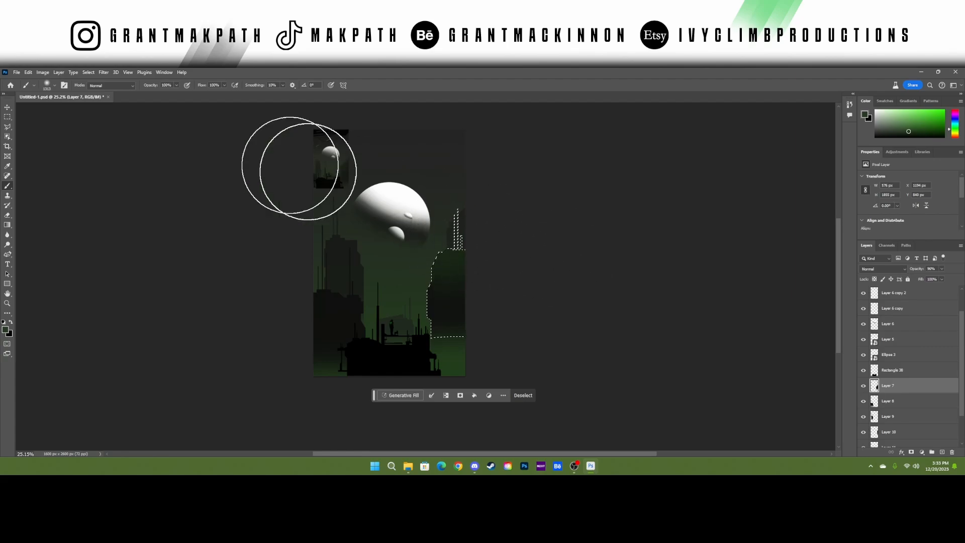
- Undo the green brush stroke painted directly on the right-hand building's layer
left_click(89, 72)
left_click(544, 248)
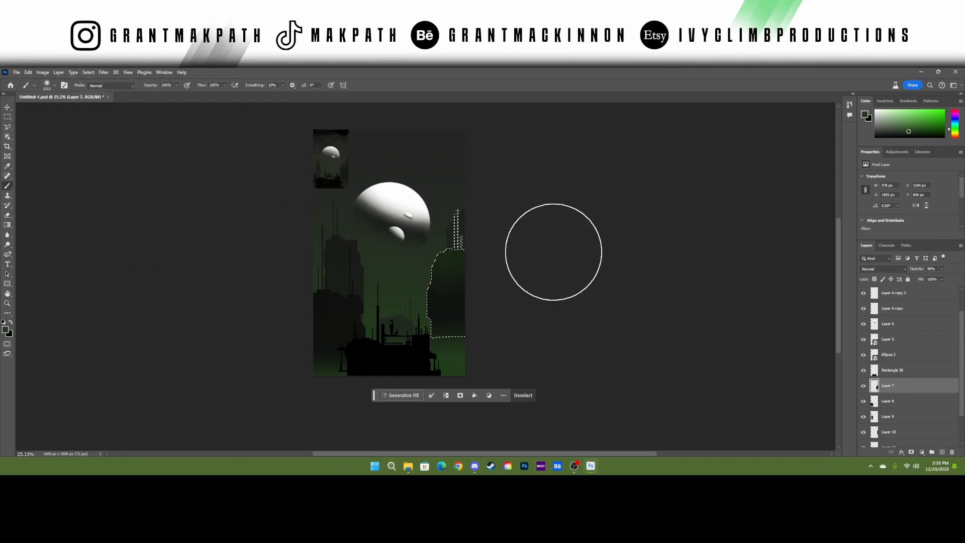
key("ctrl+z")
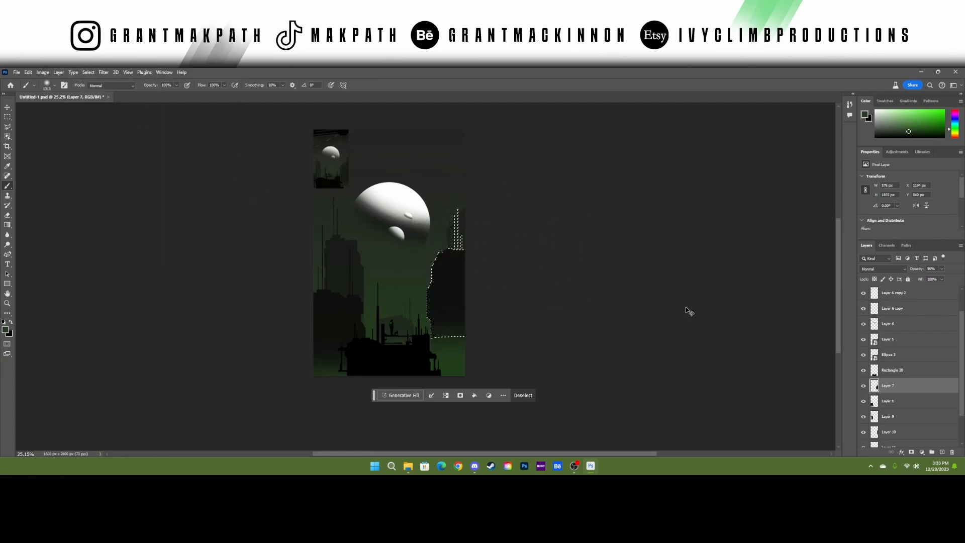
- Brush soft dark green inside the building selection on a new layer above Layer 7, deselect, and lower the layer opacity
left_click(941, 451)
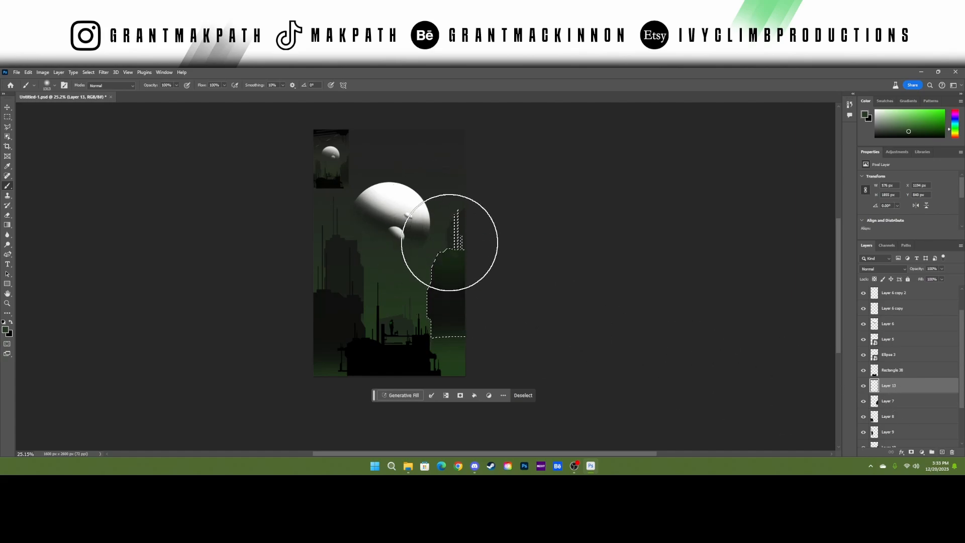
left_click(89, 71)
left_click(96, 89)
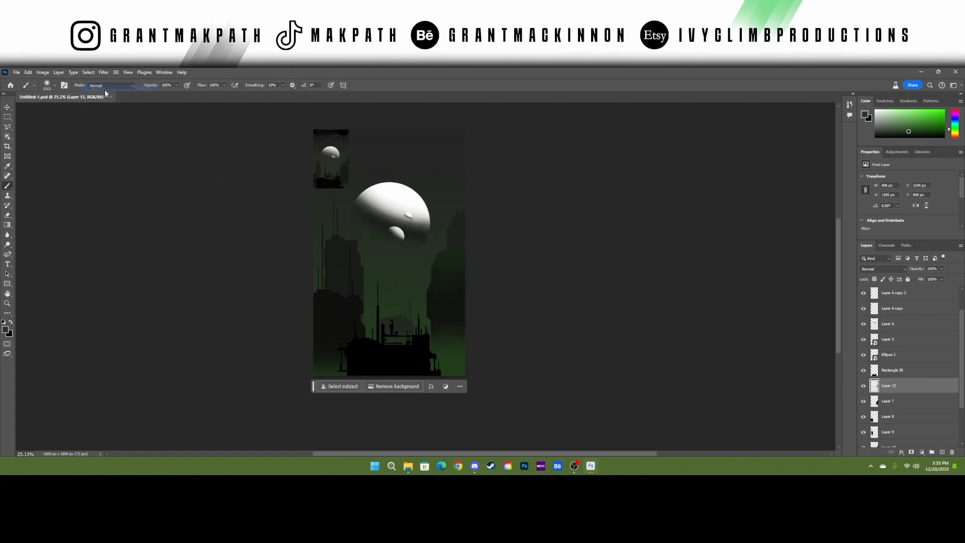
mouse_move(913, 277)
left_mouse_down()
mouse_move(904, 274)
mouse_move(921, 272)
left_mouse_up()
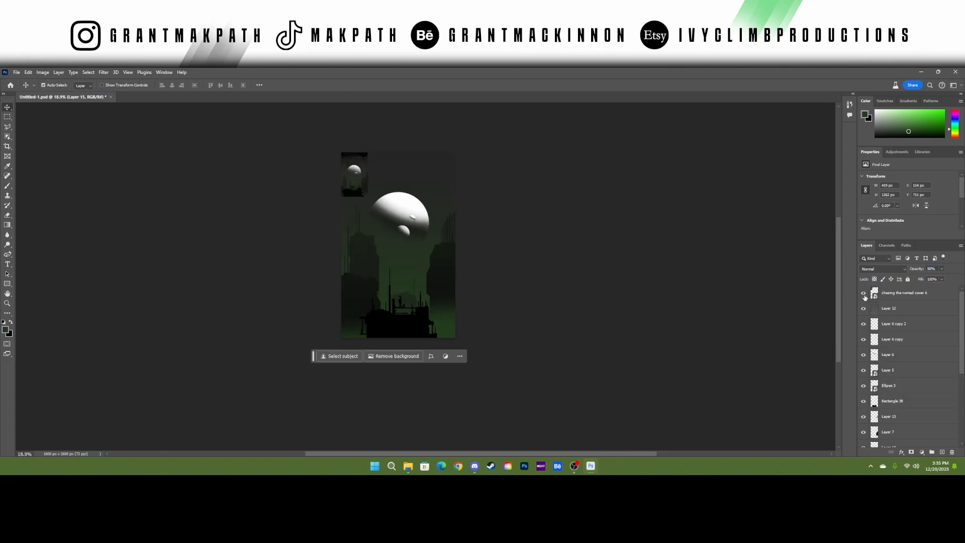
- Toggle the visibility of the small reference cover image for comparison and delete its layer
left_click(863, 292)
left_click(863, 293)
left_click(894, 294)
key("Delete")
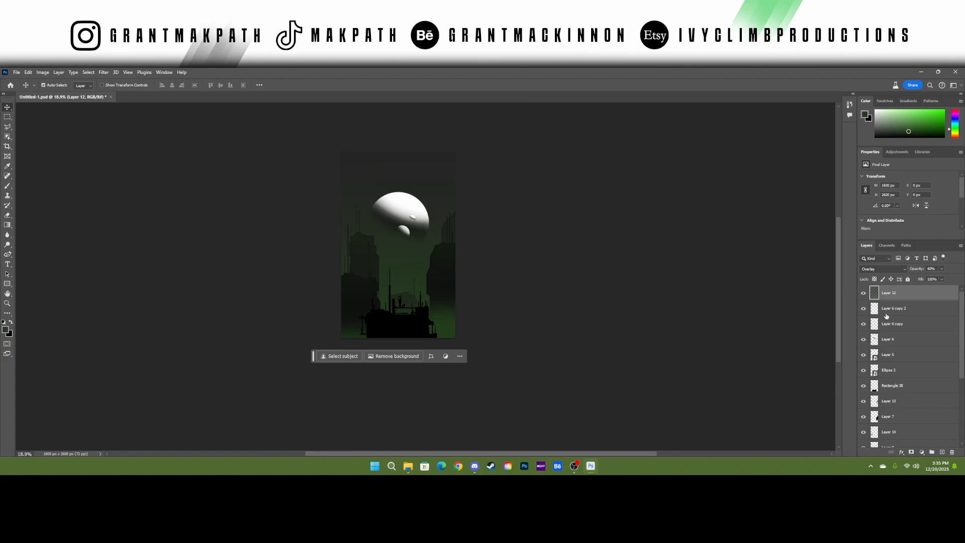
- Create a new layer above Layer 6 copy 2, reset to the default colours and activate the Brush
left_click(916, 313)
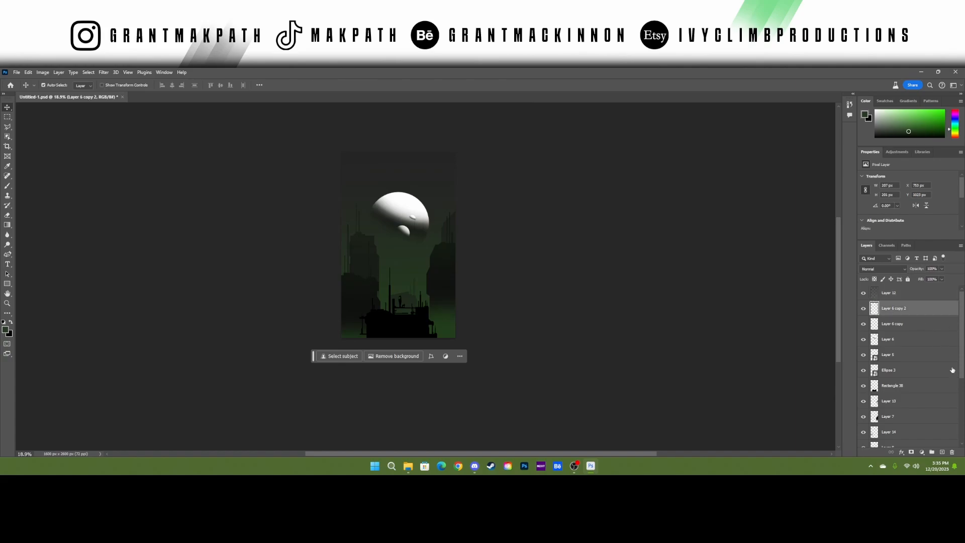
left_click(942, 452)
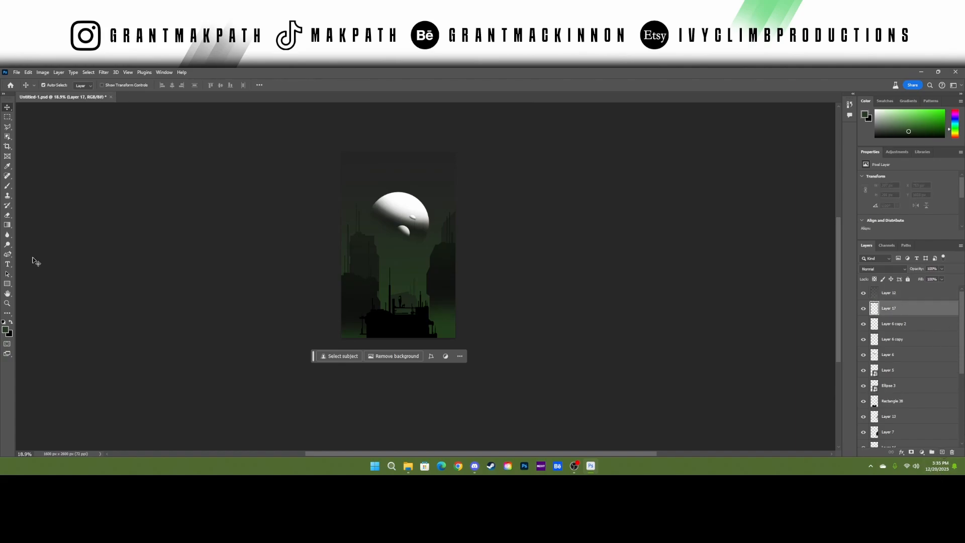
key("d")
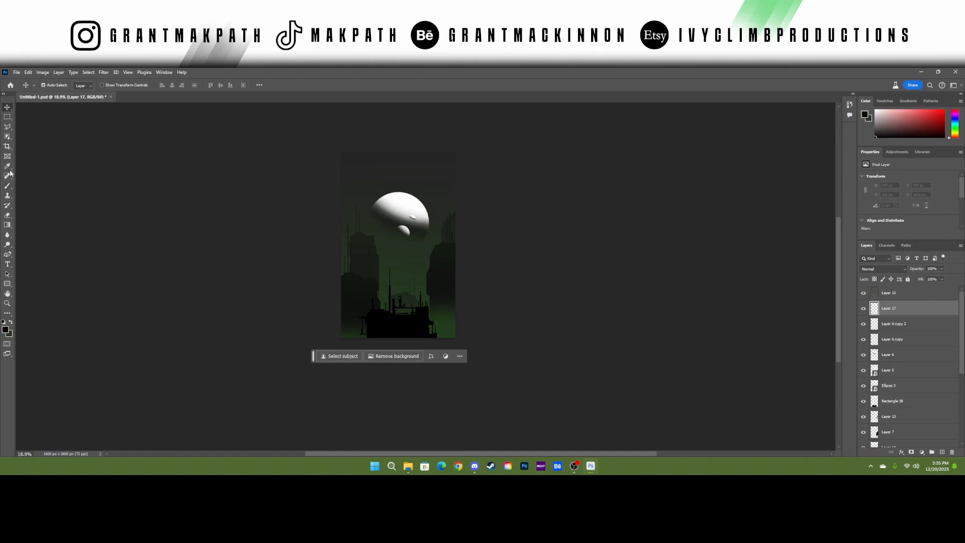
left_click(7, 185)
- Try a large soft black brush stroke just below the planet and undo it
mouse_move(409, 258)
left_mouse_down()
mouse_move(429, 253)
mouse_move(380, 230)
left_mouse_up()
scroll(432, 262, "up", 6)
left_click(408, 228)
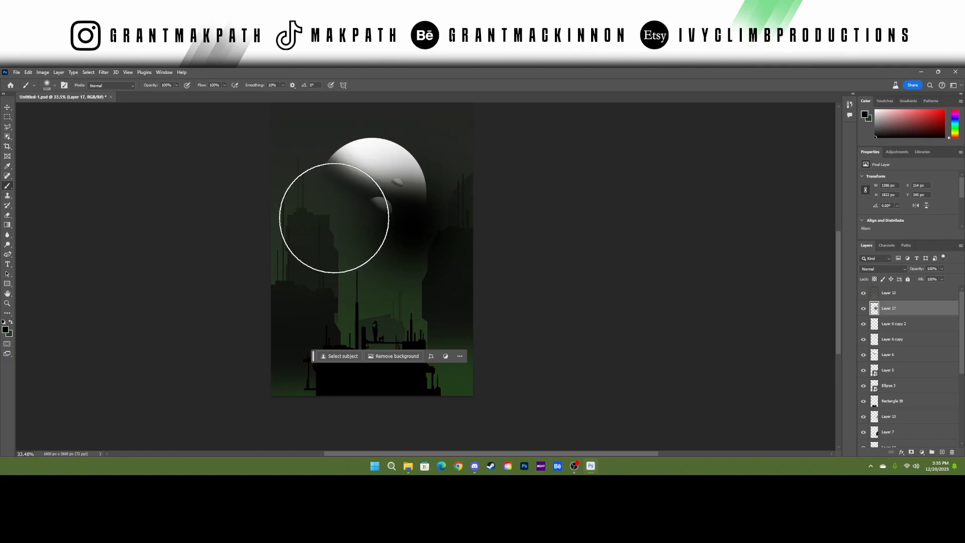
key("ctrl+z")
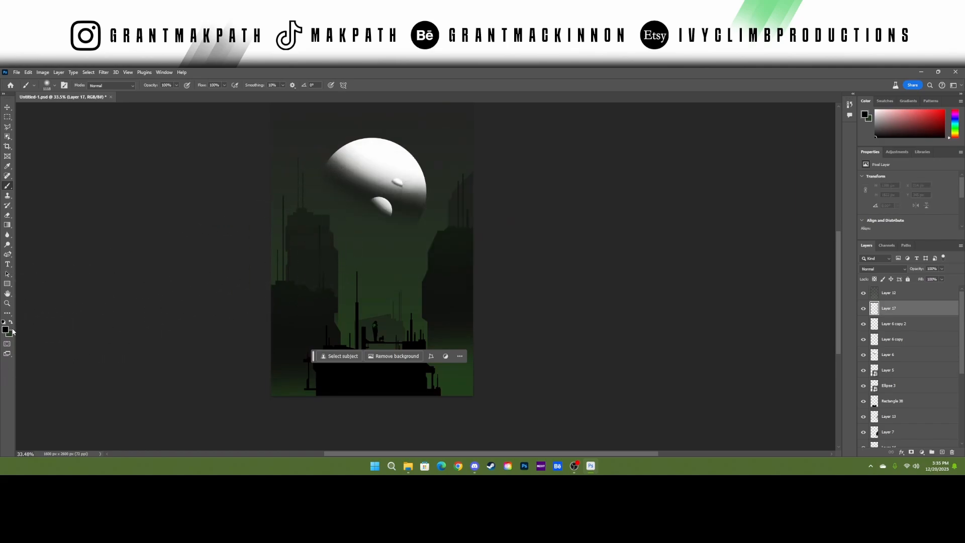
- Brush large soft white mist around the planet and background buildings on Layer 17, and reduce the layer's opacity
left_click(11, 322)
left_click(5, 329)
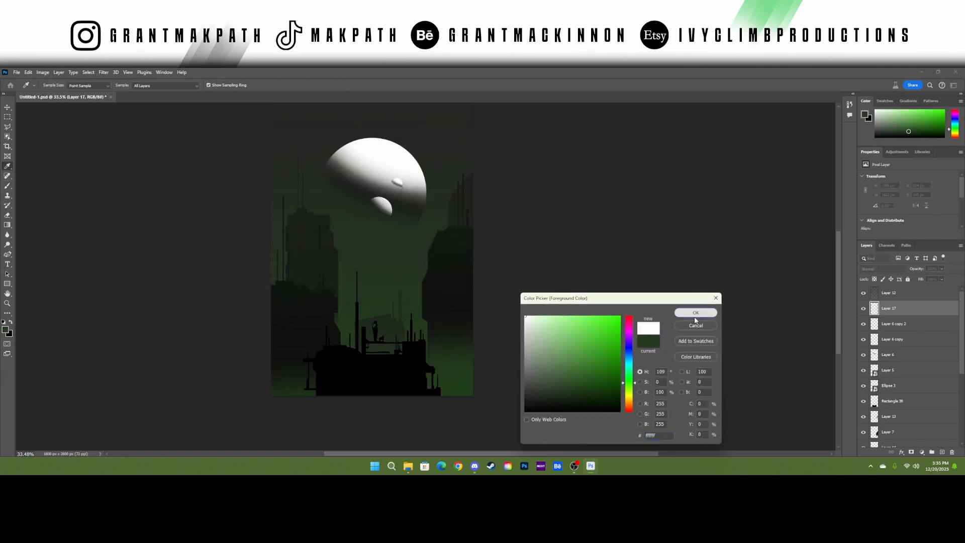
left_click(694, 309)
left_click(322, 204)
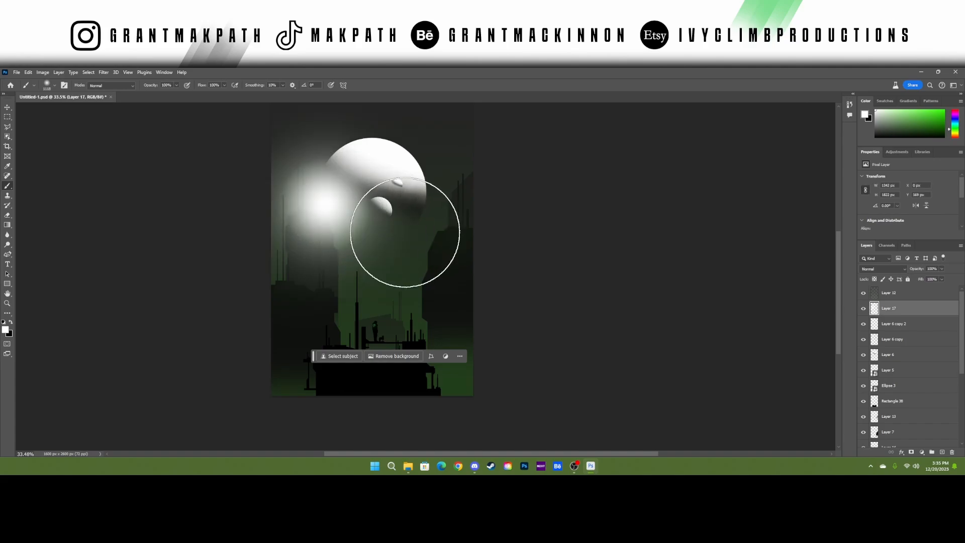
left_click(404, 230)
left_click_drag(916, 269, 914, 271)
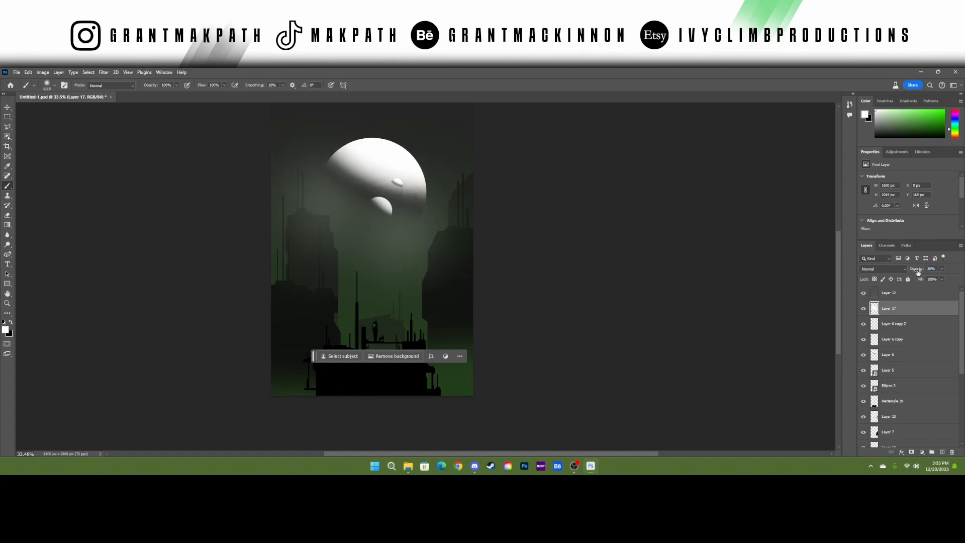
- Extend the soft white mist over the lower buildings and reduce Layer 17's opacity to about 10%
scroll(500, 237, "down", 3)
scroll(427, 273, "up", 1)
left_click_drag(375, 251, 400, 252)
left_click(353, 247)
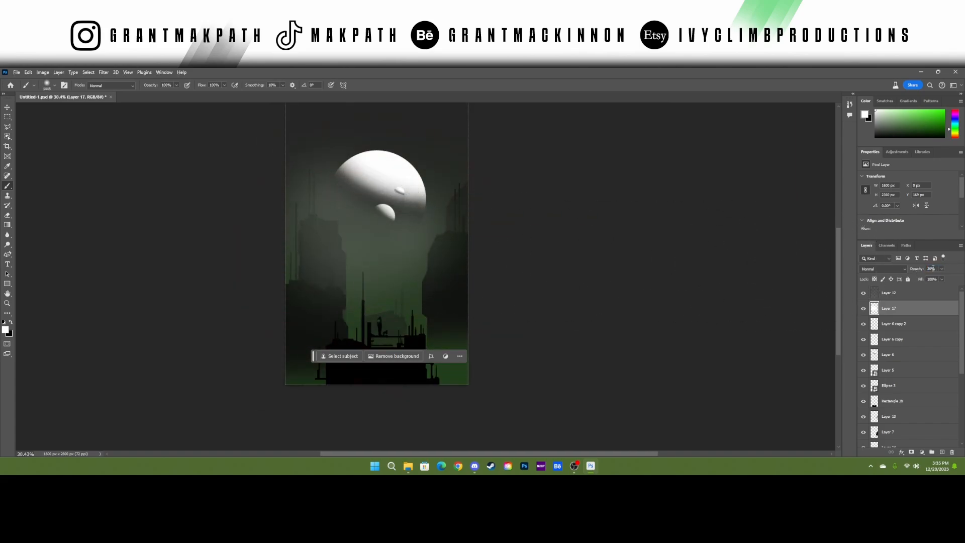
left_click_drag(915, 270, 911, 270)
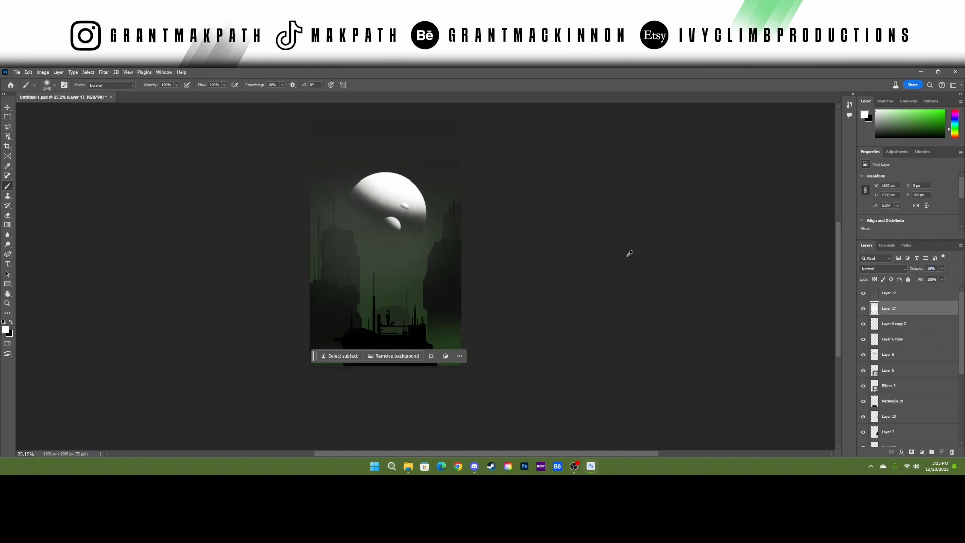
- Darken the top of the sky with soft black on a new layer above Layer 17 and set its opacity to 53%
left_click(10, 322)
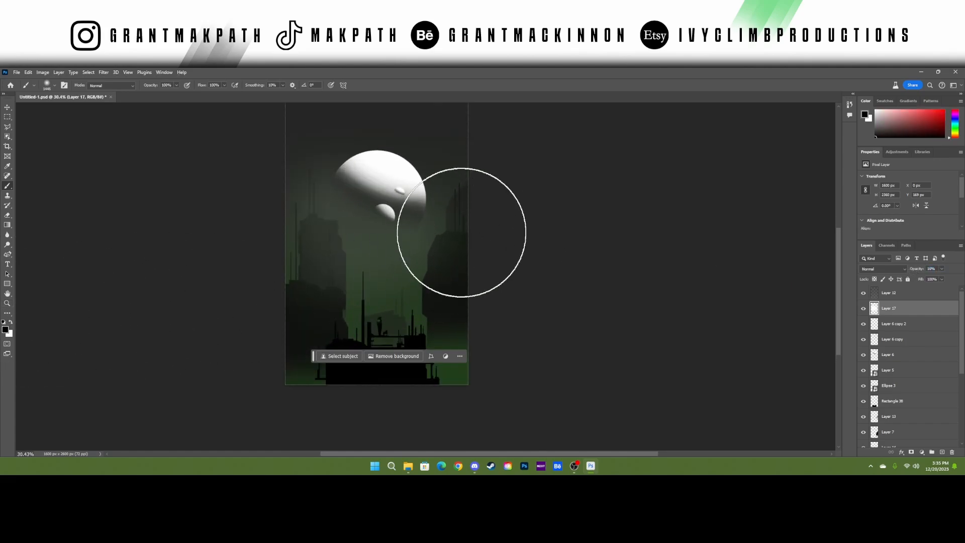
scroll(465, 234, "up", 3)
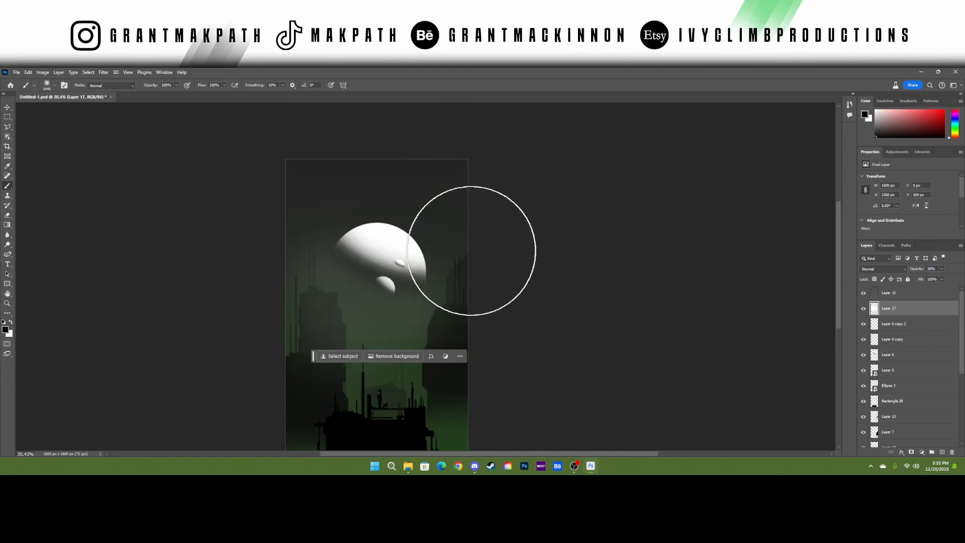
left_click(942, 452)
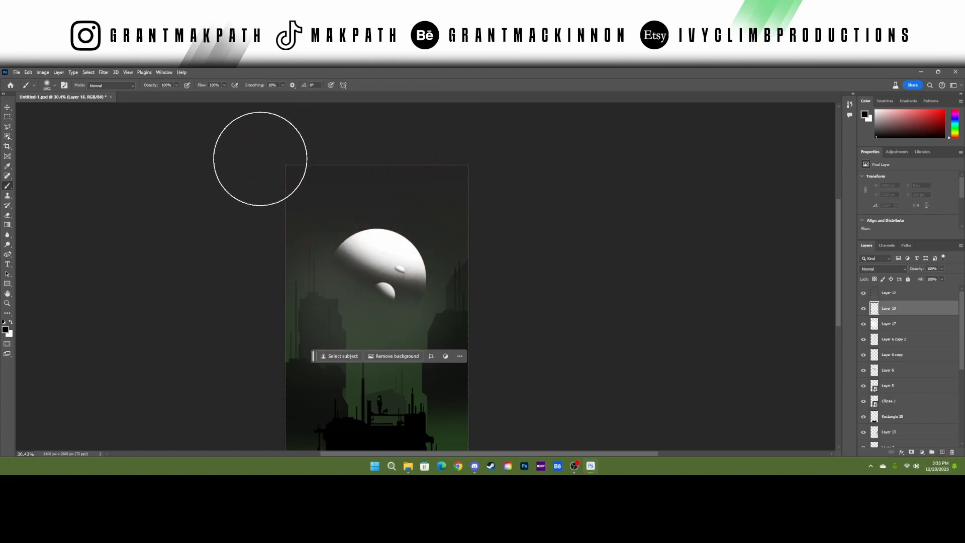
left_click_drag(260, 158, 467, 173)
left_click_drag(920, 270, 916, 271)
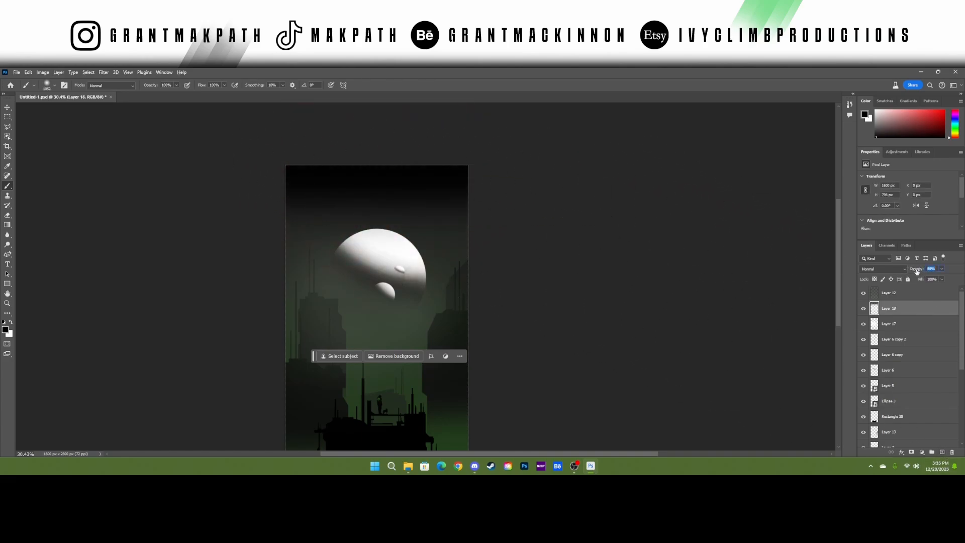
scroll(533, 241, "down", 5)
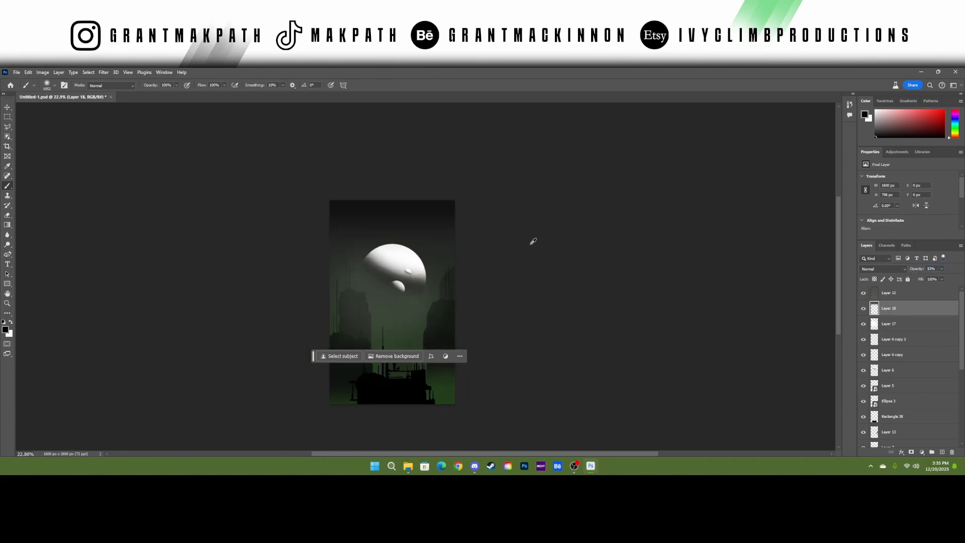
scroll(408, 352, "up", 6)
scroll(426, 281, "down", 3)
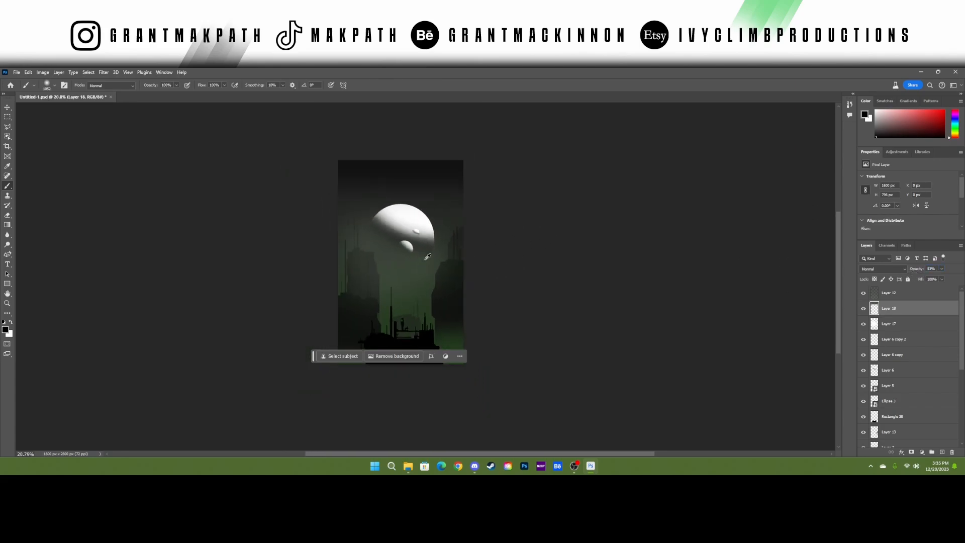
- Brush soft black shadows over the right and left background buildings on a new layer above Layer 17
scroll(444, 209, "up", 4)
left_click(916, 324)
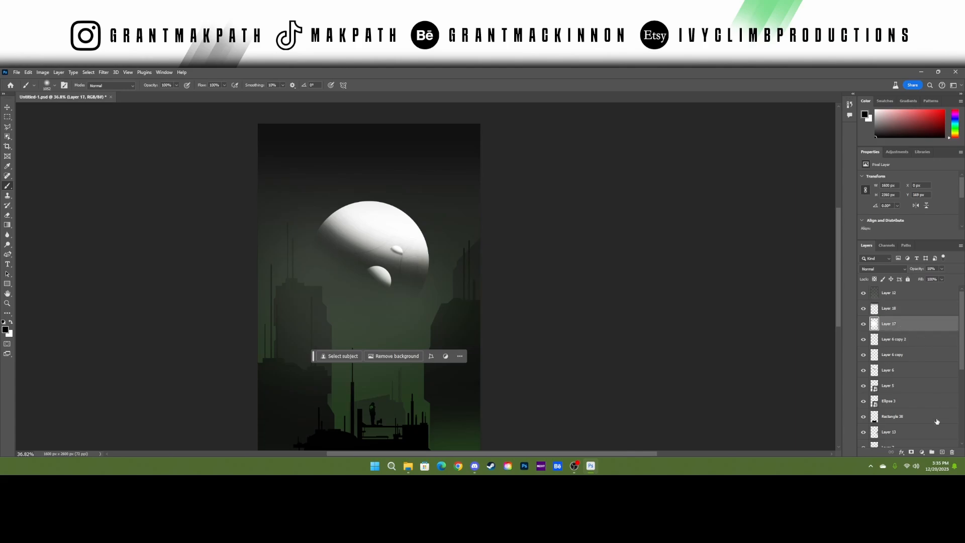
left_click(943, 452)
right_click(394, 252, "alt")
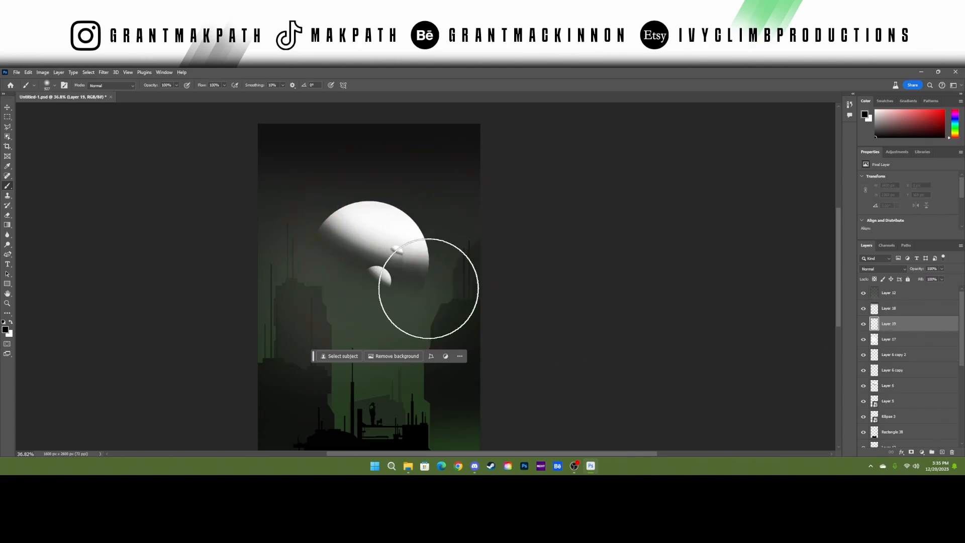
left_click(447, 301)
scroll(409, 302, "down", 2)
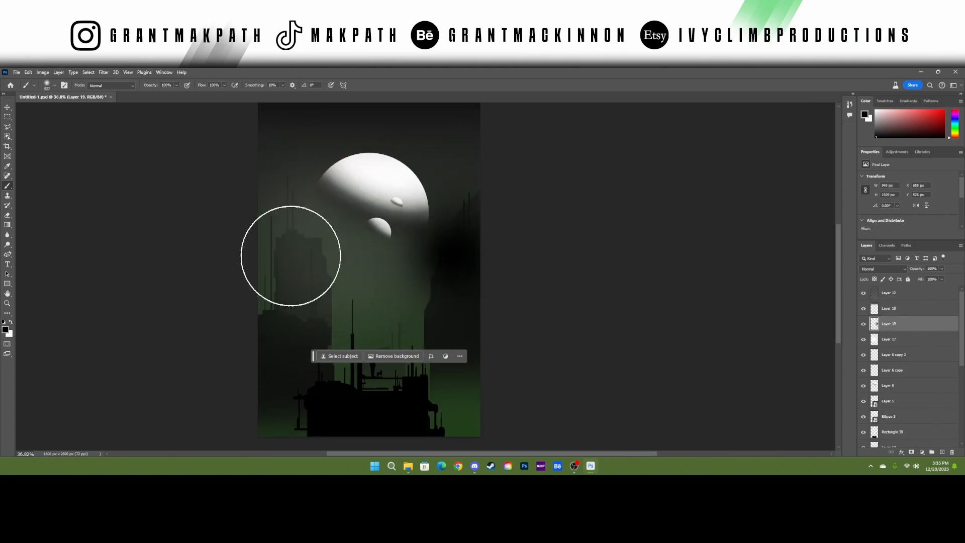
scroll(281, 282, "down", 2)
scroll(321, 301, "down", 1)
left_click(304, 291)
scroll(434, 296, "down", 2)
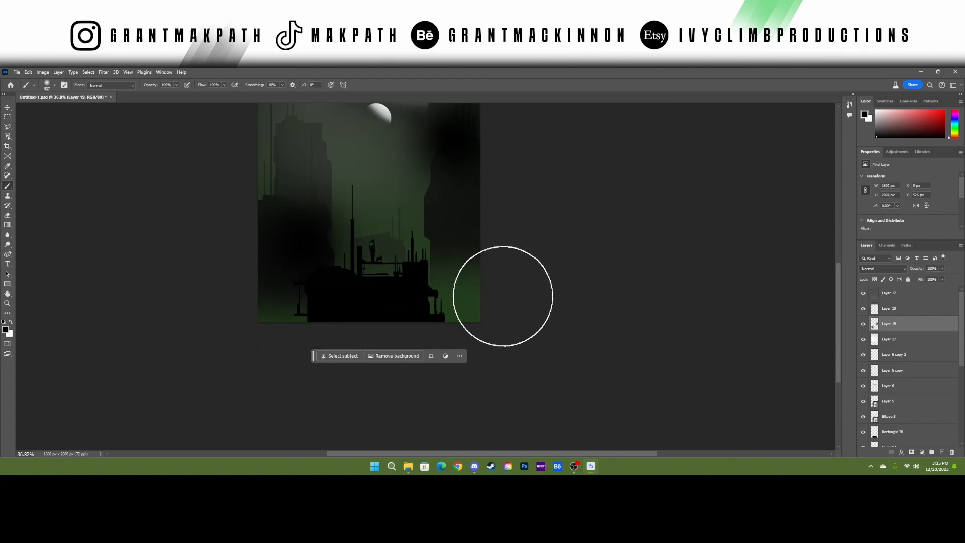
- Add soft black shading near the planet's lower edge on Layer 19 and reduce the layer's opacity
scroll(470, 232, "up", 3)
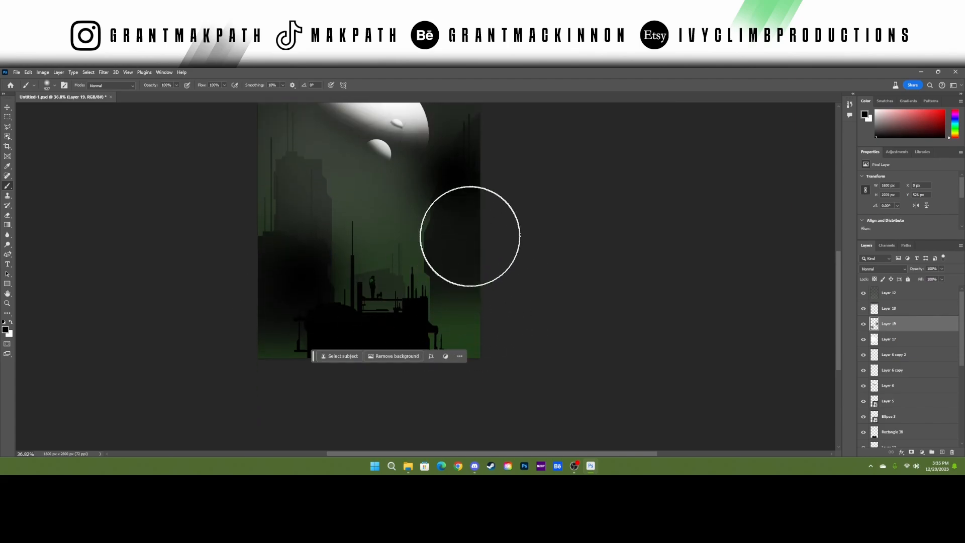
scroll(452, 221, "down", 2)
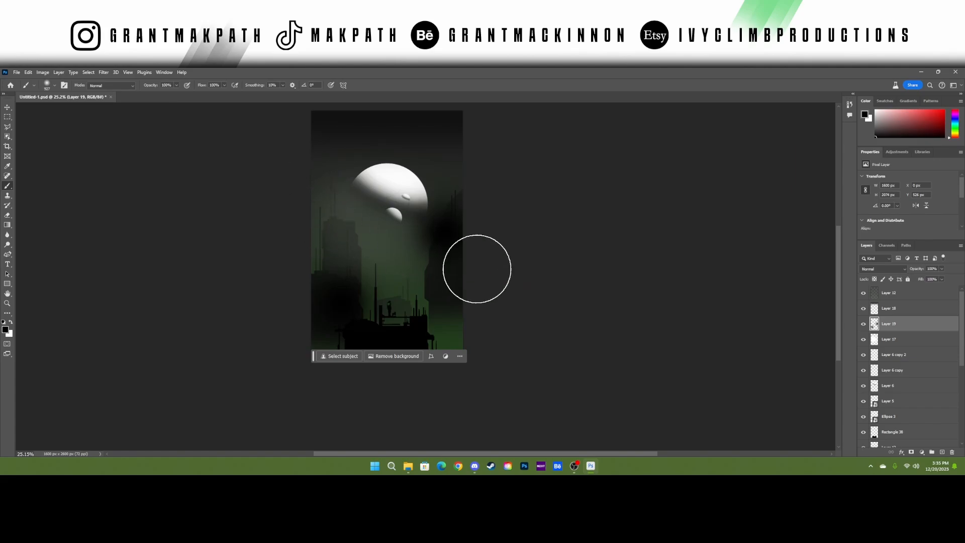
scroll(577, 286, "down", 1)
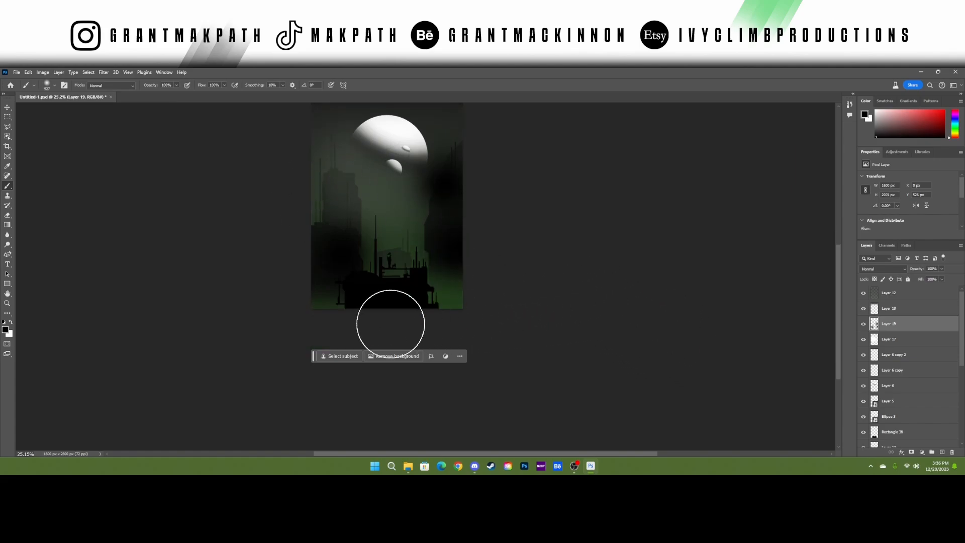
left_click(410, 178)
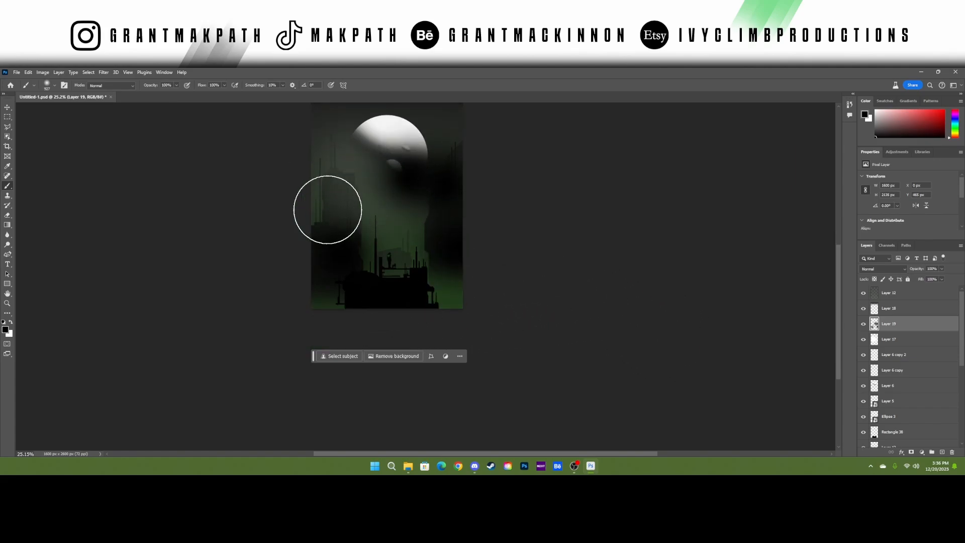
left_click_drag(920, 269, 913, 270)
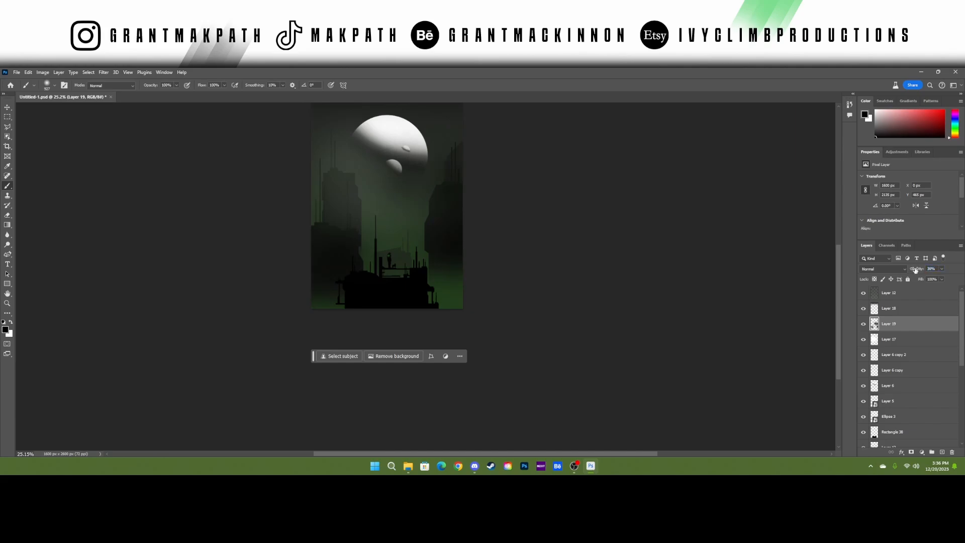
- Compare the artwork with the black shading of Layer 19 hidden and shown, and reduce its opacity slightly further
left_click(864, 325)
left_click(864, 325)
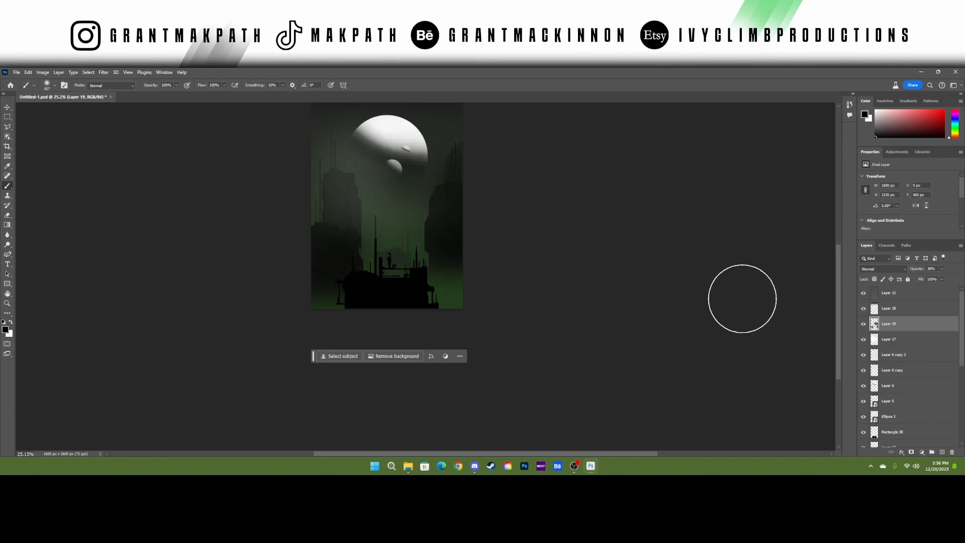
scroll(518, 254, "down", 5)
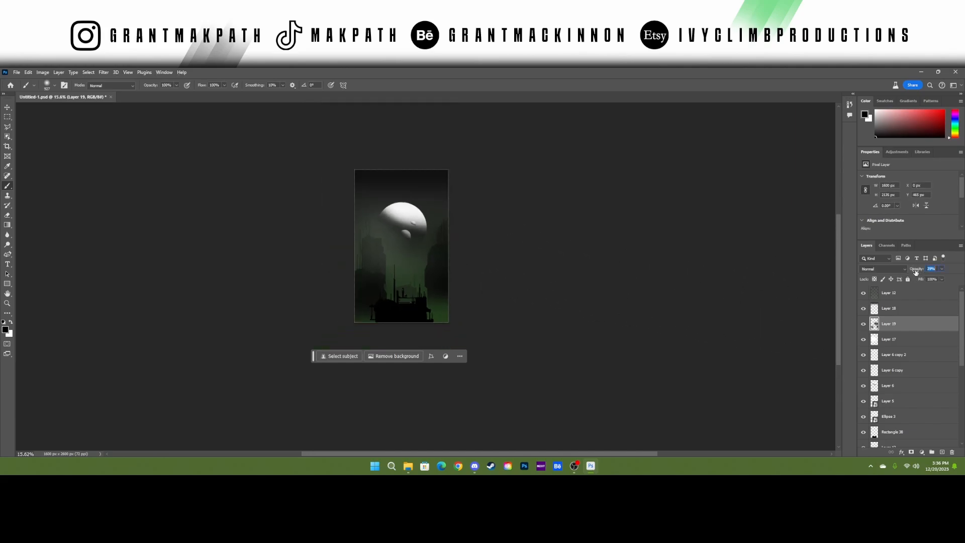
left_click(863, 324)
left_click(863, 324)
scroll(549, 300, "down", 1)
scroll(476, 217, "up", 3)
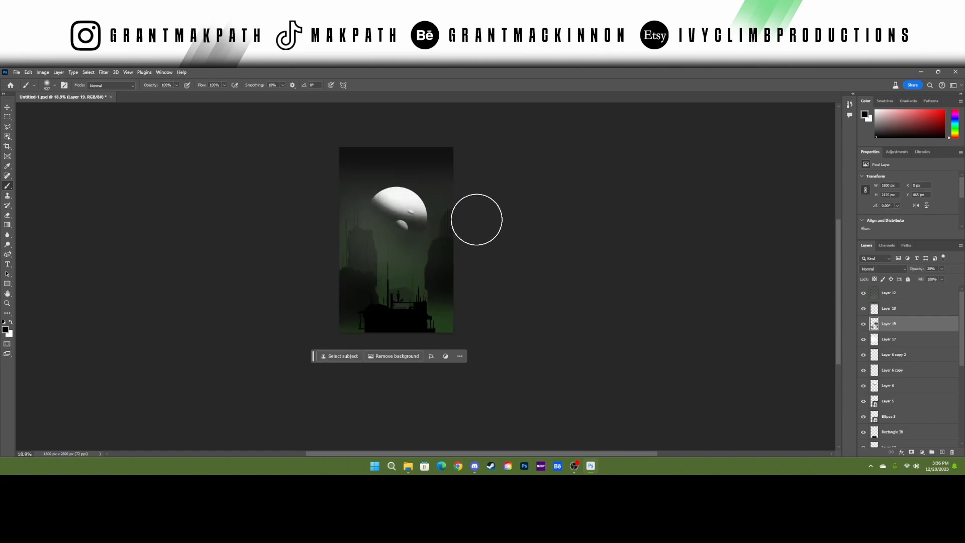
- Create a new empty layer above Layer 12 at the top of the layer stack
left_click(7, 108)
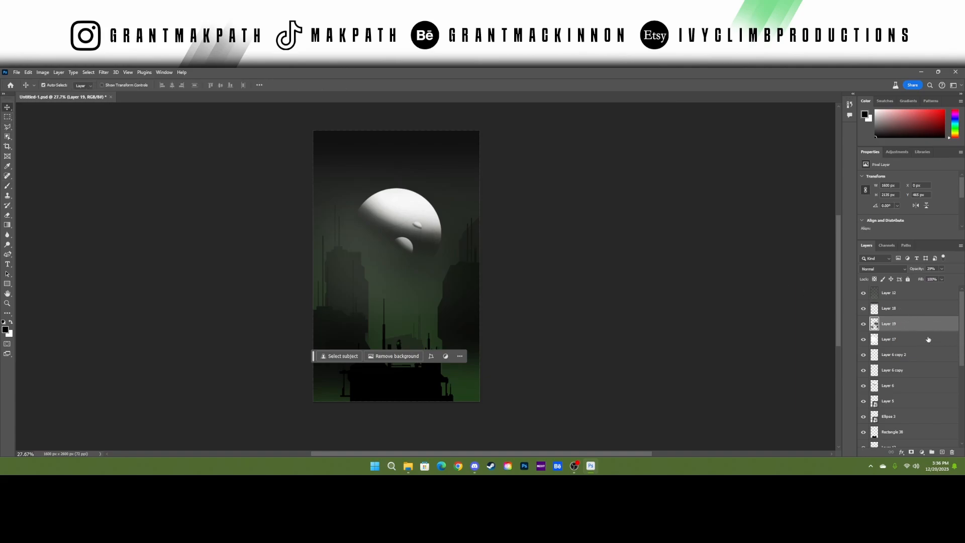
left_click(904, 313)
left_click(910, 330)
left_click(877, 309)
left_click(906, 293)
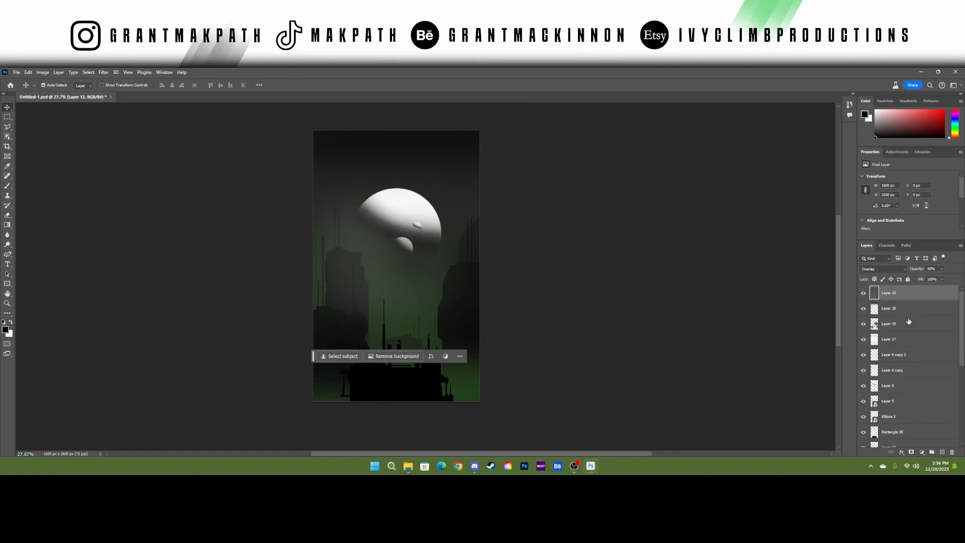
left_click(942, 452)
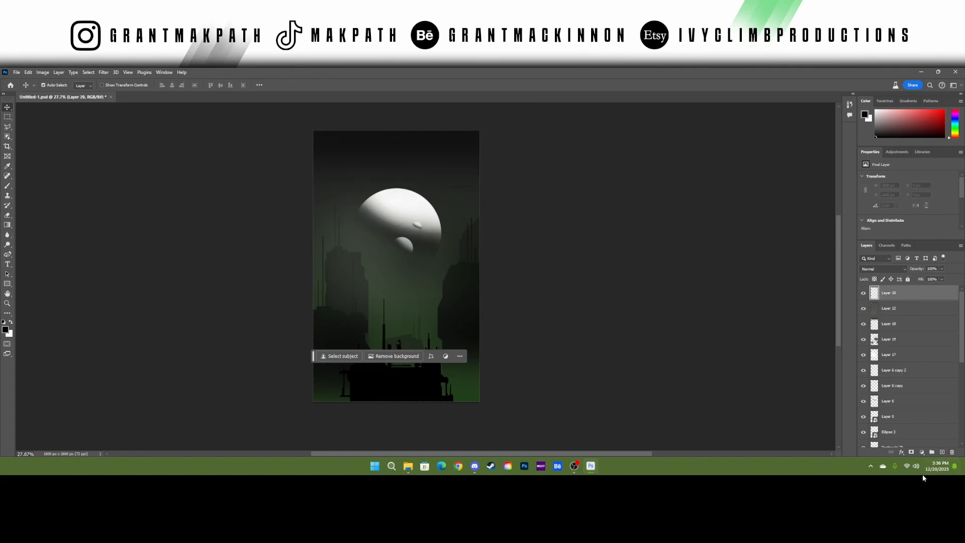
- Activate the Brush on the new top layer and set its size to 4 px
left_click(8, 186)
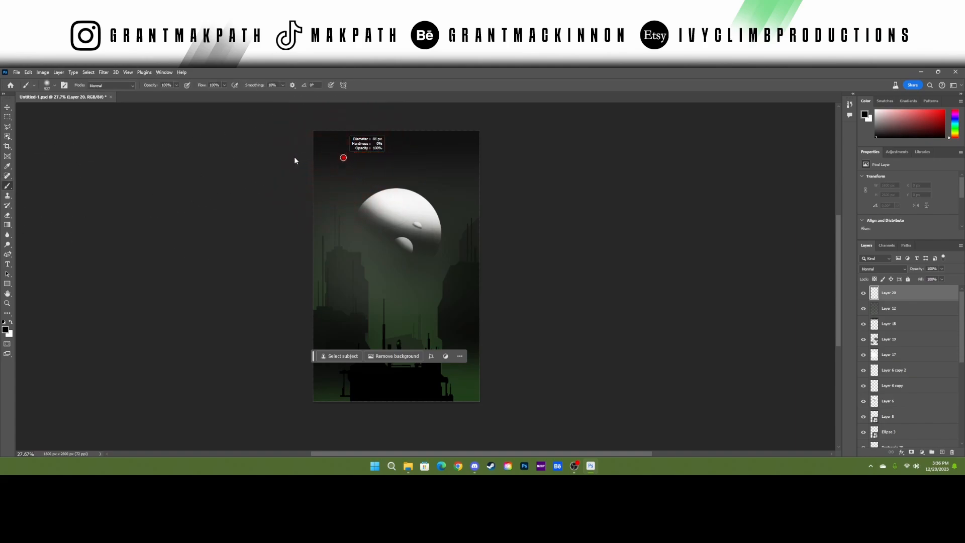
left_click_drag(319, 204, 337, 190)
left_click(49, 85)
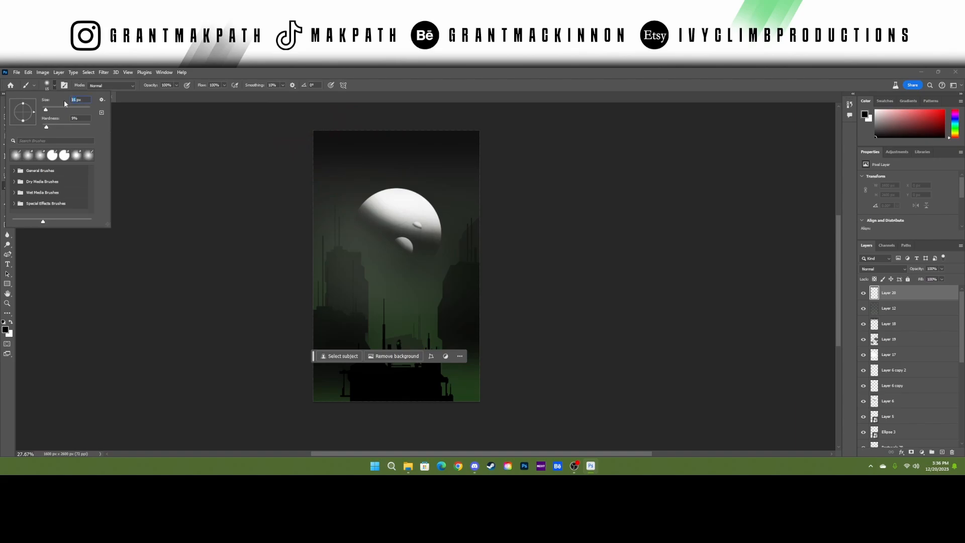
type("4")
key("Return")
- Set the brush colour to white and dot small stars across the sky around and above the planet
scroll(339, 154, "up", 2)
scroll(340, 154, "up", 1)
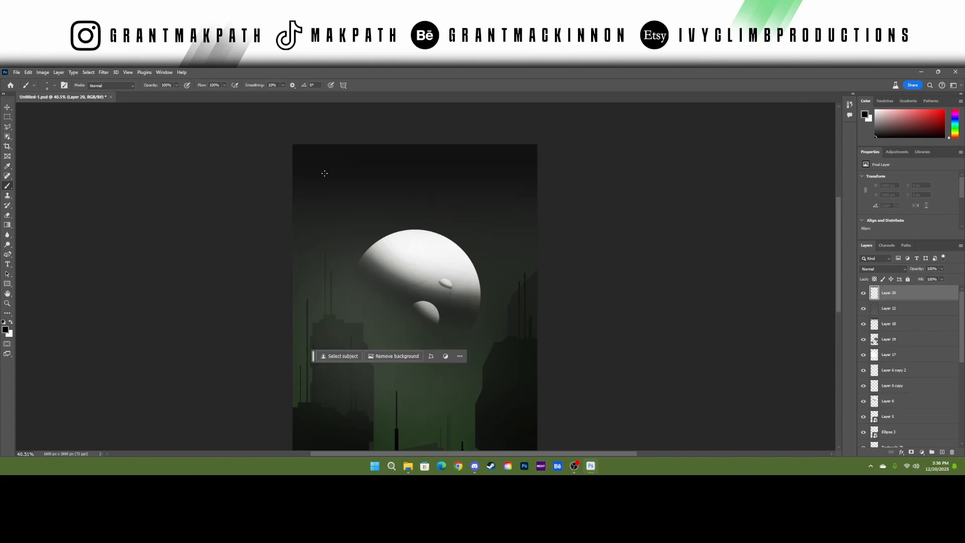
left_click(322, 173)
key("x")
left_click(5, 330)
left_click(694, 312)
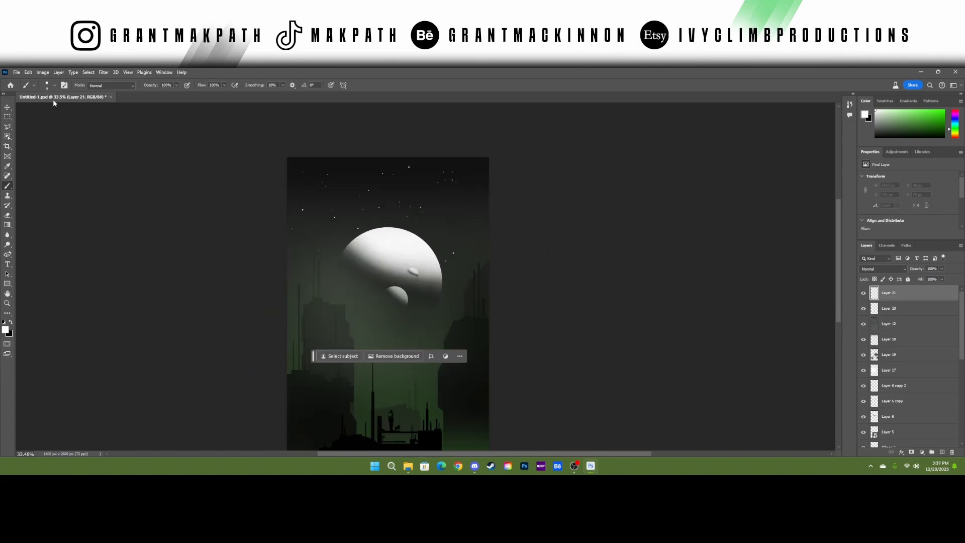
- Draw a straight horizontal white line about 980 px long above the planet, and load its outline as a selection on a new layer
left_click_drag(330, 202, 452, 202)
scroll(444, 184, "up", 3)
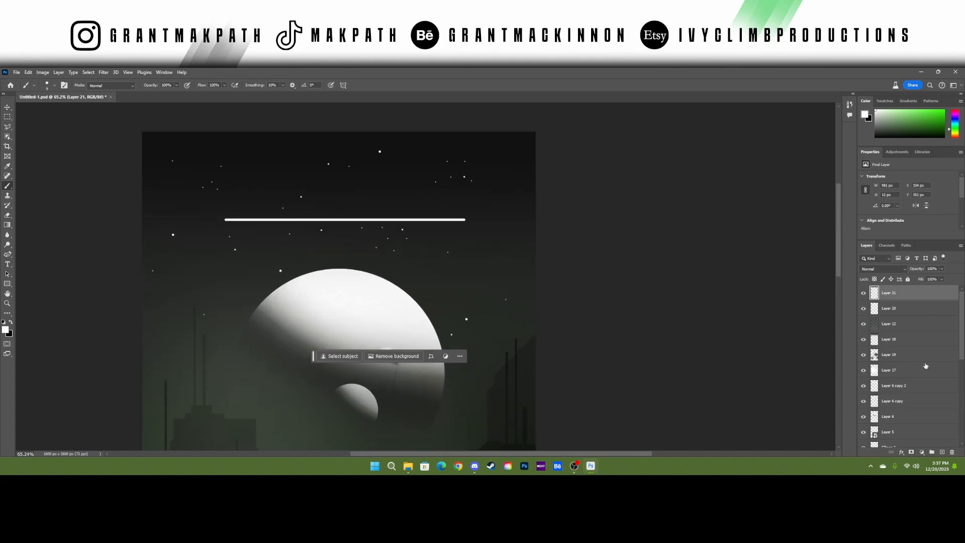
left_click(875, 294, "ctrl")
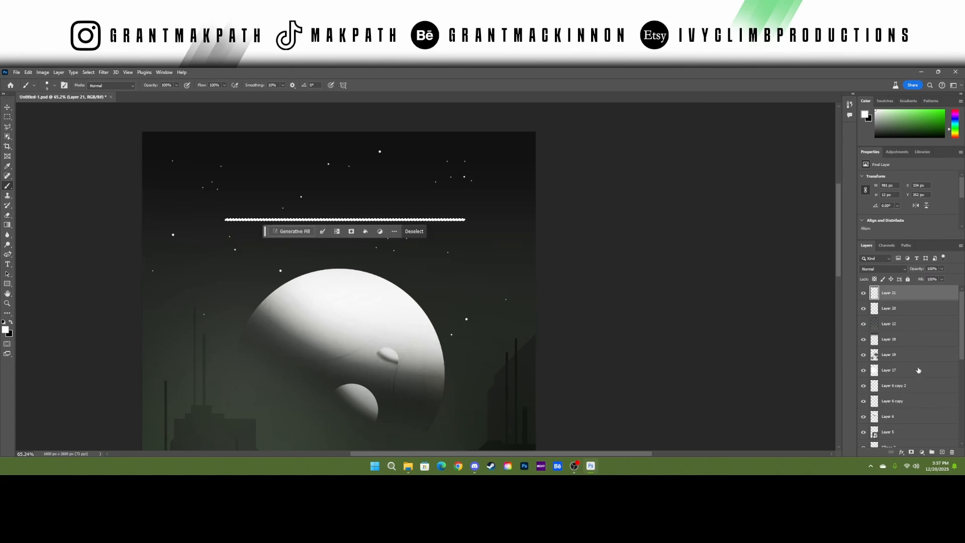
left_click(941, 452)
- Set the foreground colour to bright green for painting with the Brush
left_click(5, 329)
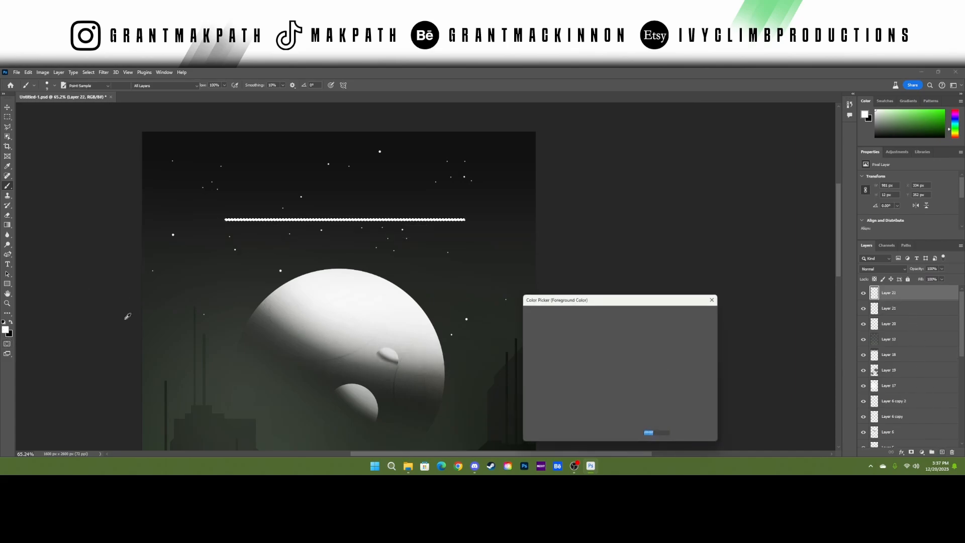
left_click_drag(578, 341, 620, 316)
left_click(695, 313)
key("b")
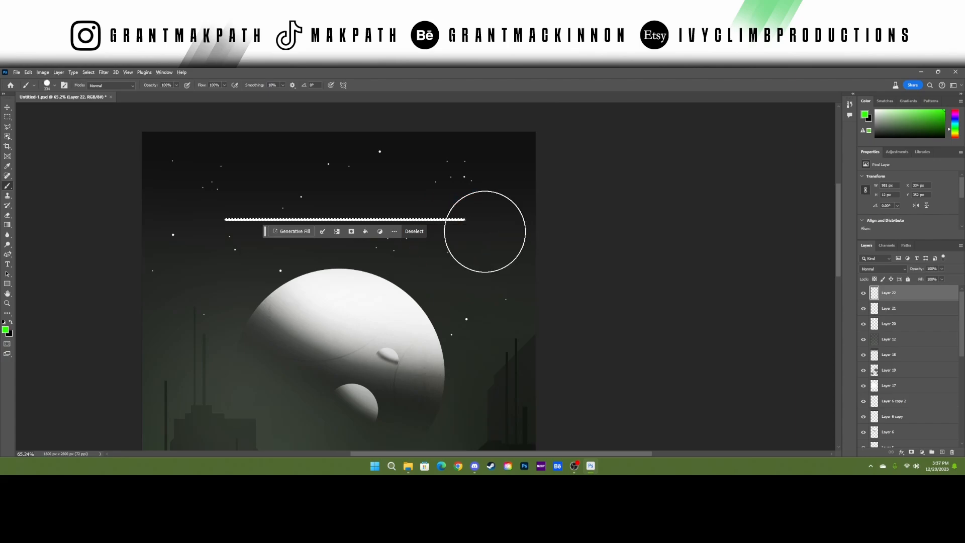
- Paint a soft green fade over the right part of the selected line with a large soft brush, and deselect
left_click(462, 218)
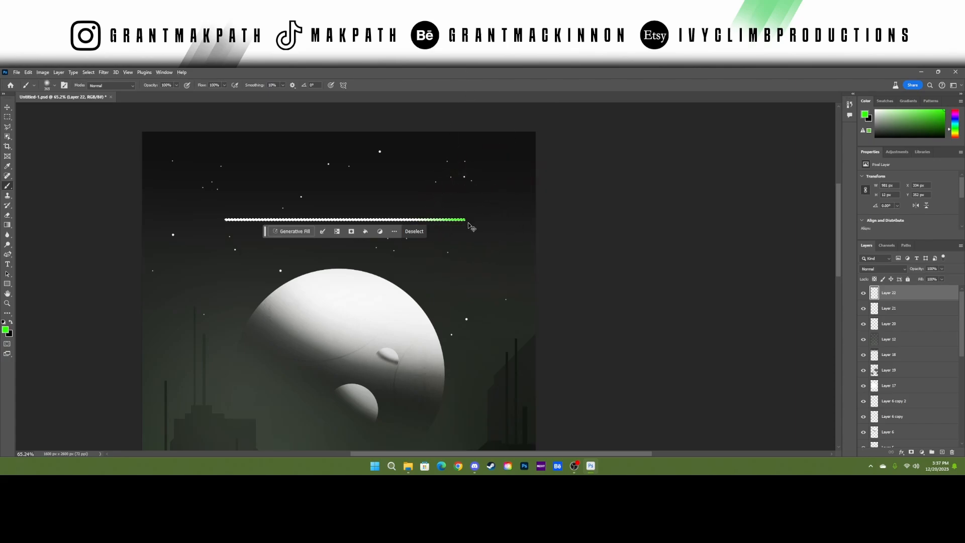
key("ctrl+z")
left_click_drag(452, 221, 497, 222)
left_click(432, 220)
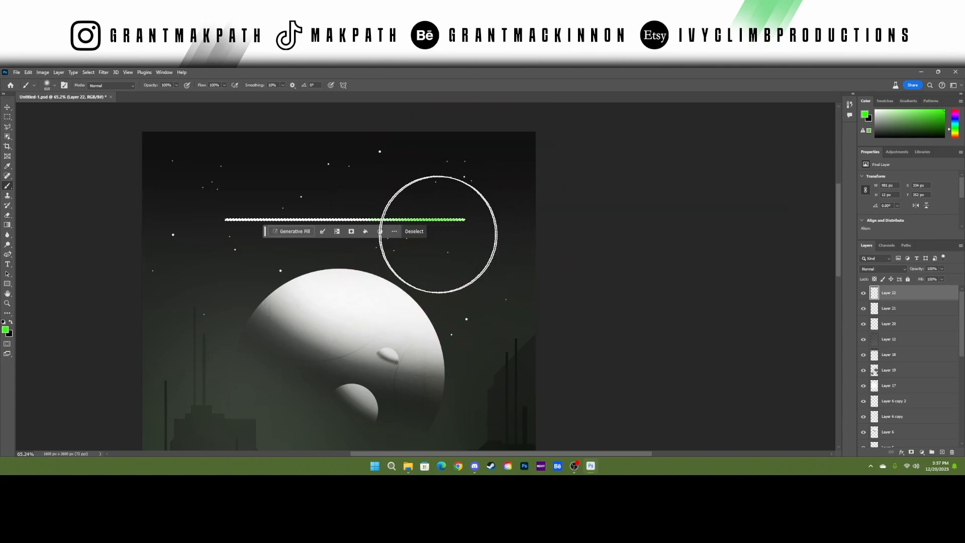
left_click(88, 72)
left_click(95, 86)
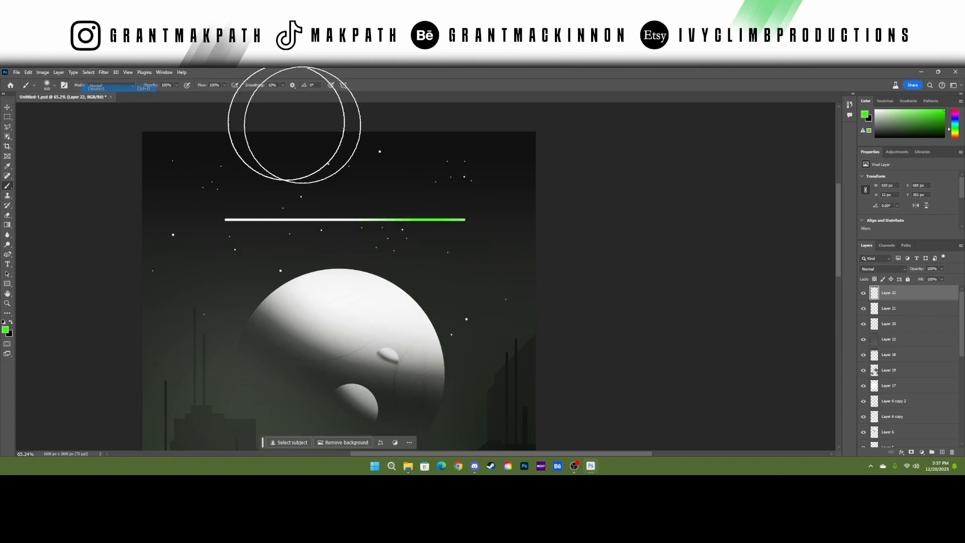
- Lower the opacity of the green shading on Layer 22 to about 76% and load its outline as a selection
left_click_drag(919, 271, 916, 272)
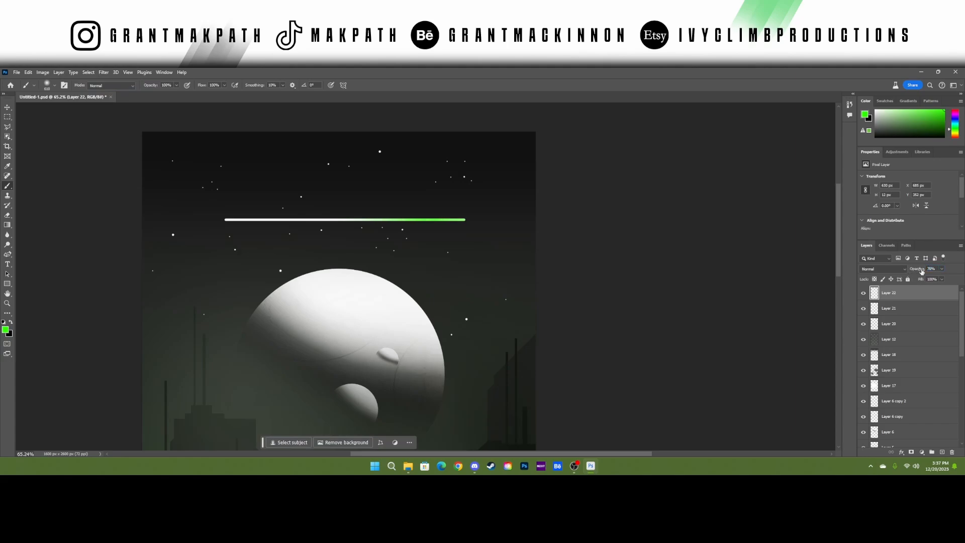
left_click(874, 295, "ctrl")
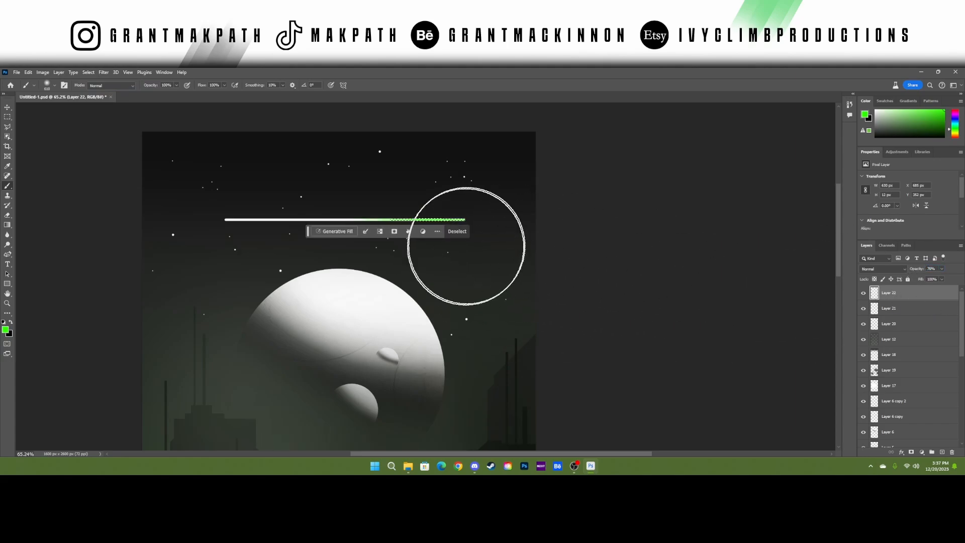
left_click(96, 73)
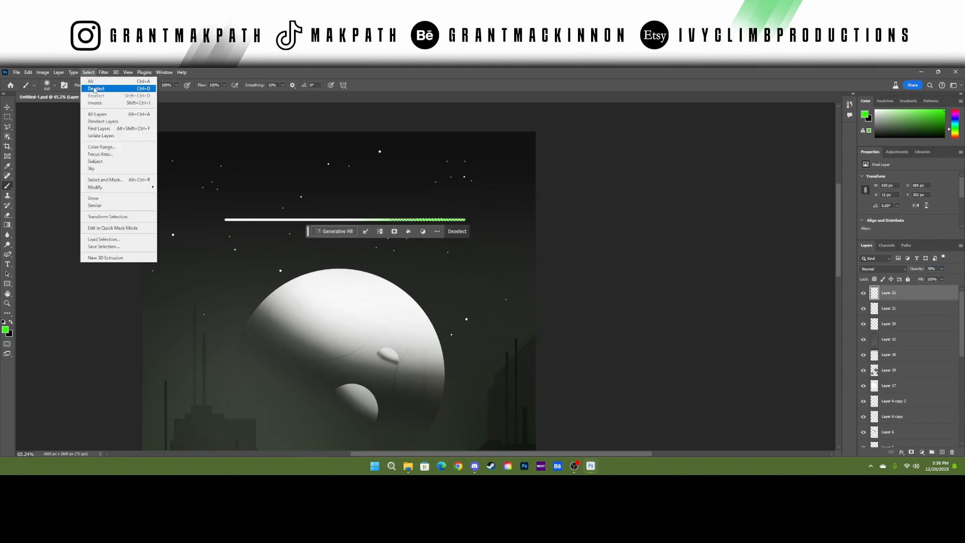
left_click(95, 86)
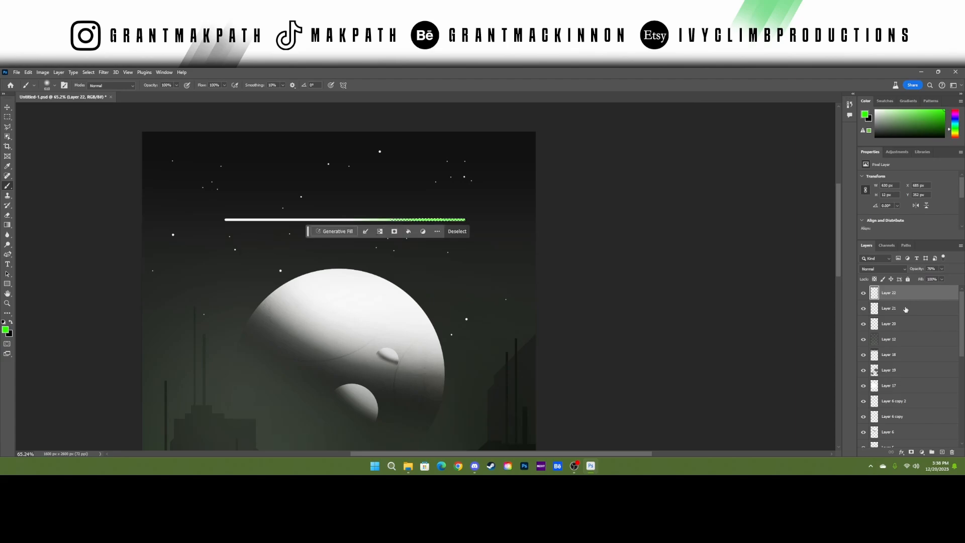
- Merge Layer 22 with Layer 21, deselect, and fade out the line's left end with a large soft eraser
left_click(913, 312, "ctrl")
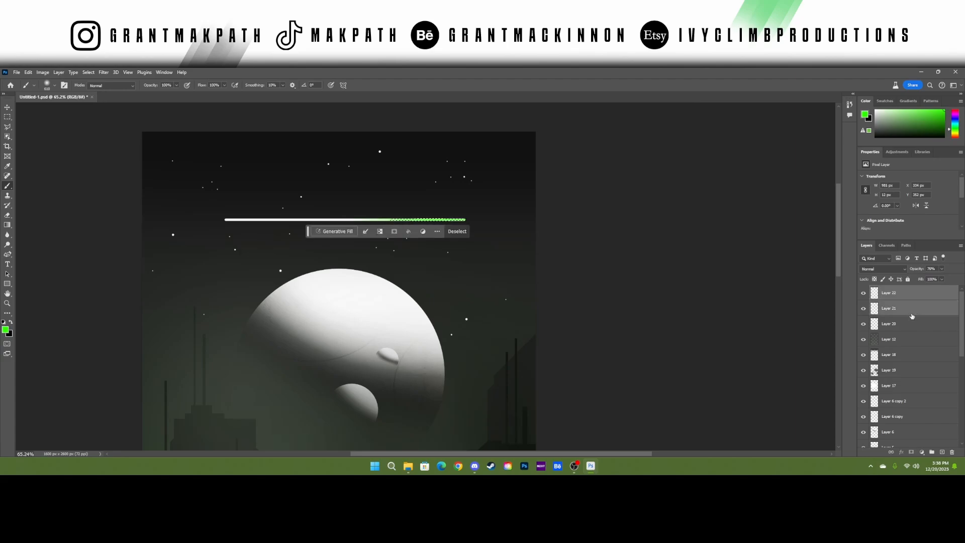
key("ctrl+e")
left_click(88, 72)
left_click(96, 89)
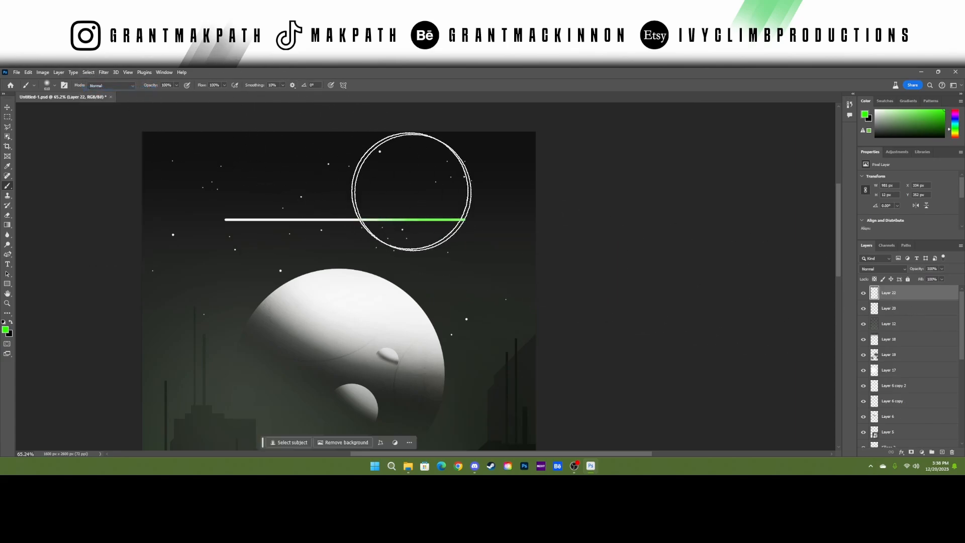
key("e")
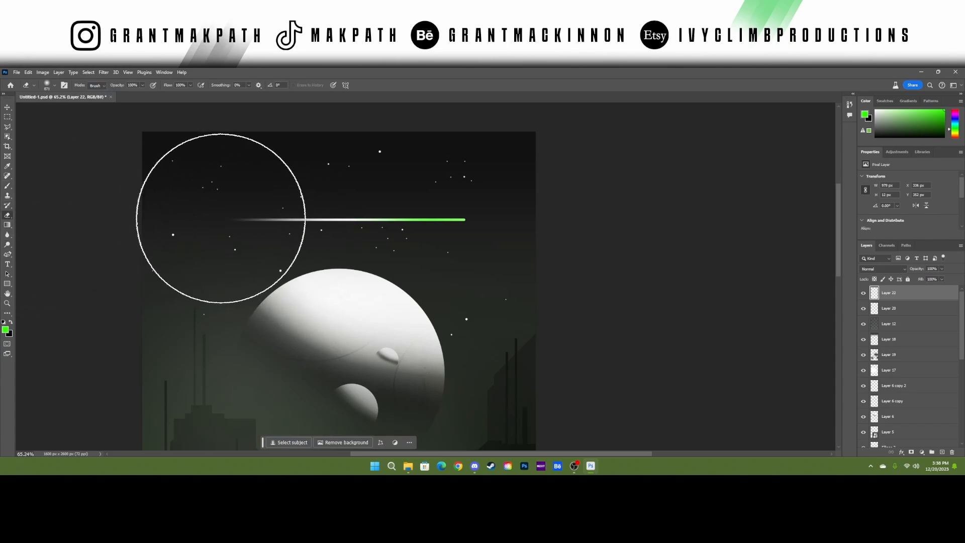
left_click(221, 220)
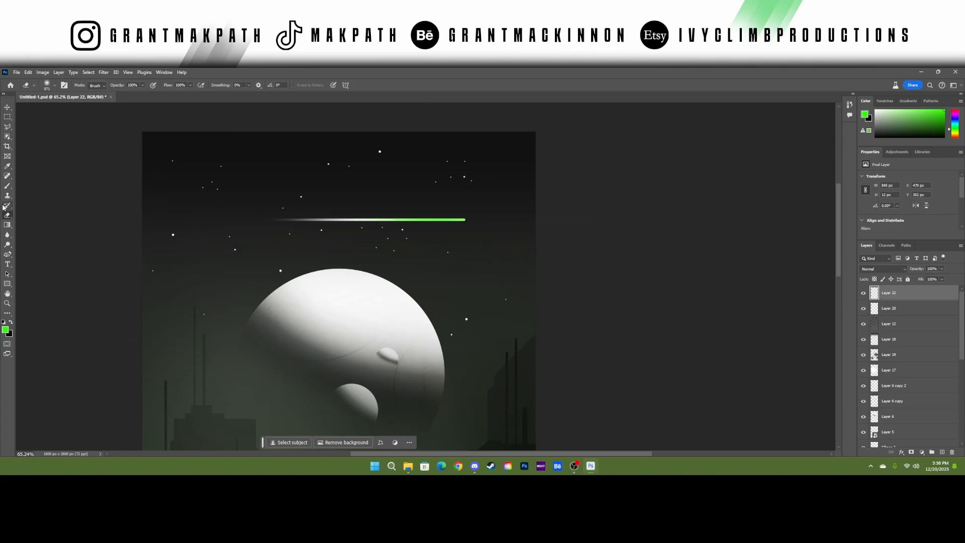
- Paint stronger green on the line's right end within its outline on a new layer, and merge that layer with the line's layer
left_click(8, 186)
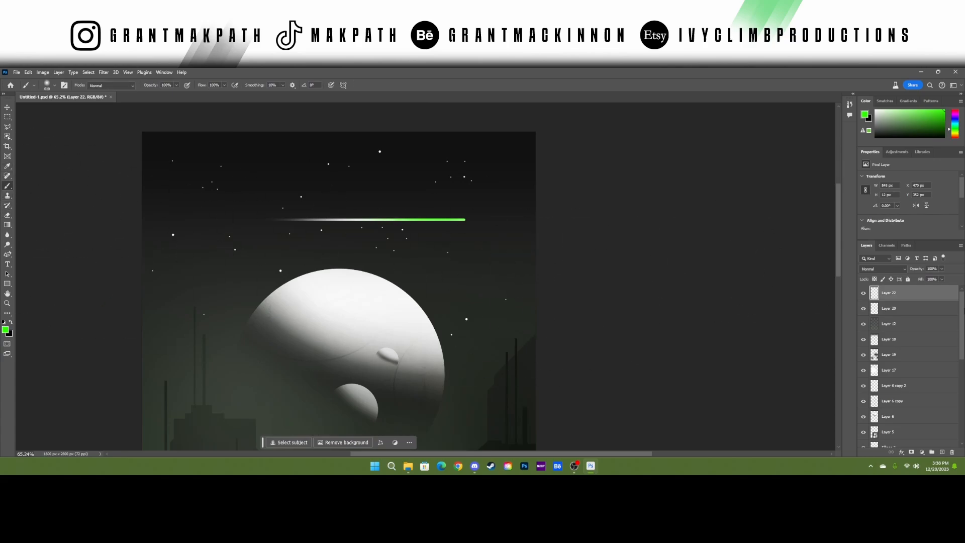
left_click(875, 309, "ctrl")
left_click(874, 292, "ctrl")
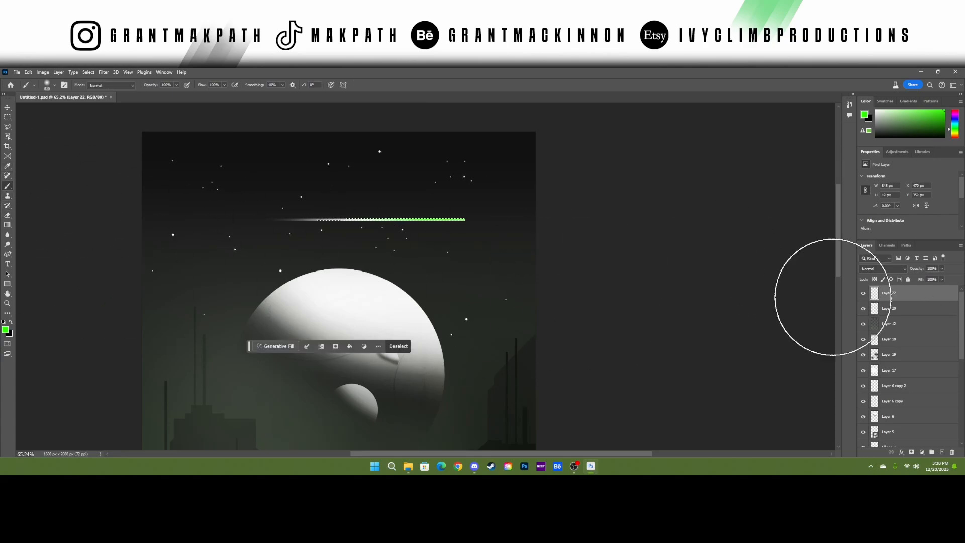
left_click(942, 453)
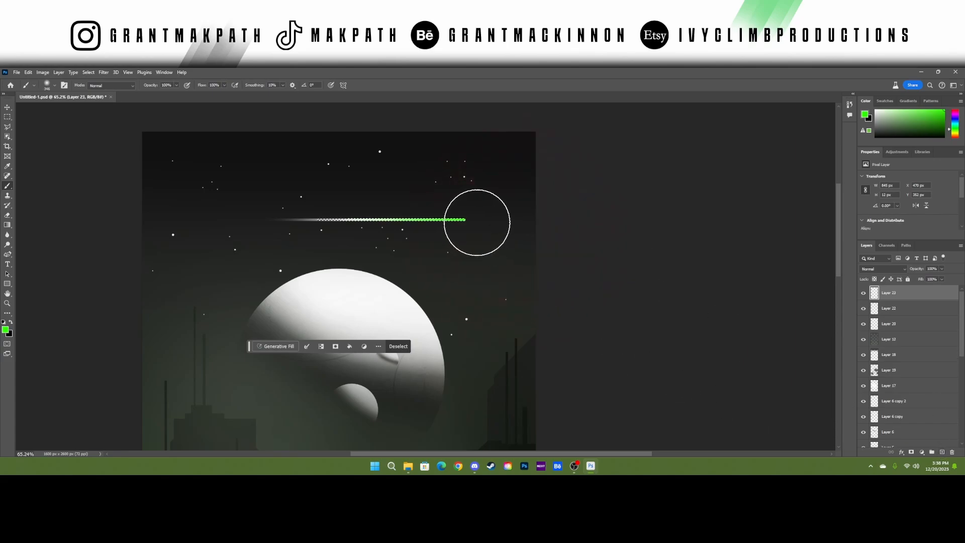
left_click(89, 71)
left_click(100, 89)
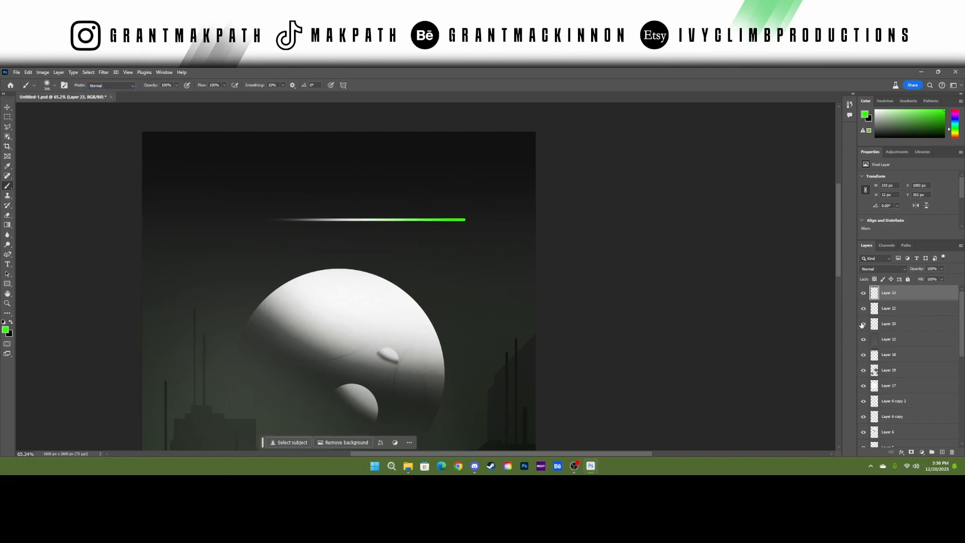
left_click(900, 314, "shift")
key("ctrl+e")
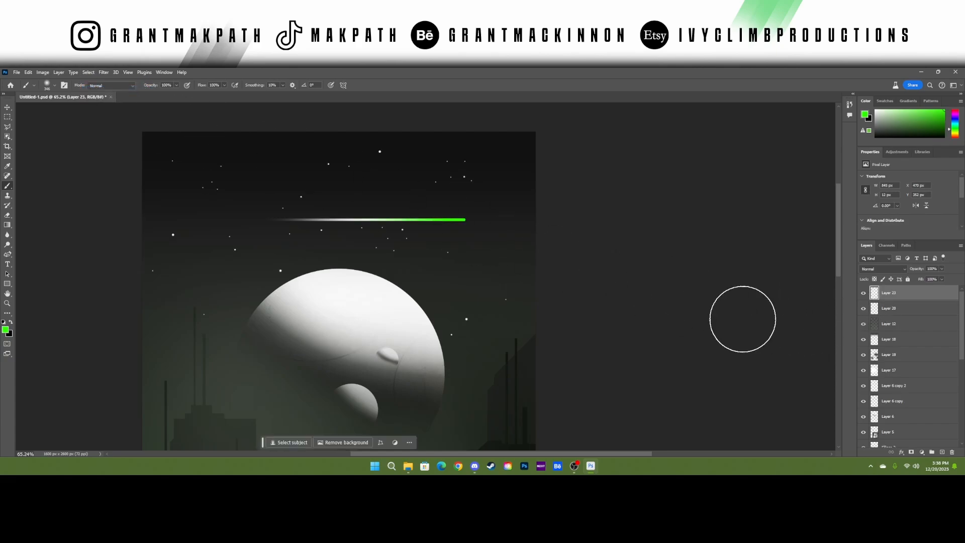
- Rotate the line by about 158° so its green end points down-left, and place it just above the planet
scroll(453, 280, "down", 2)
key("ctrl+t")
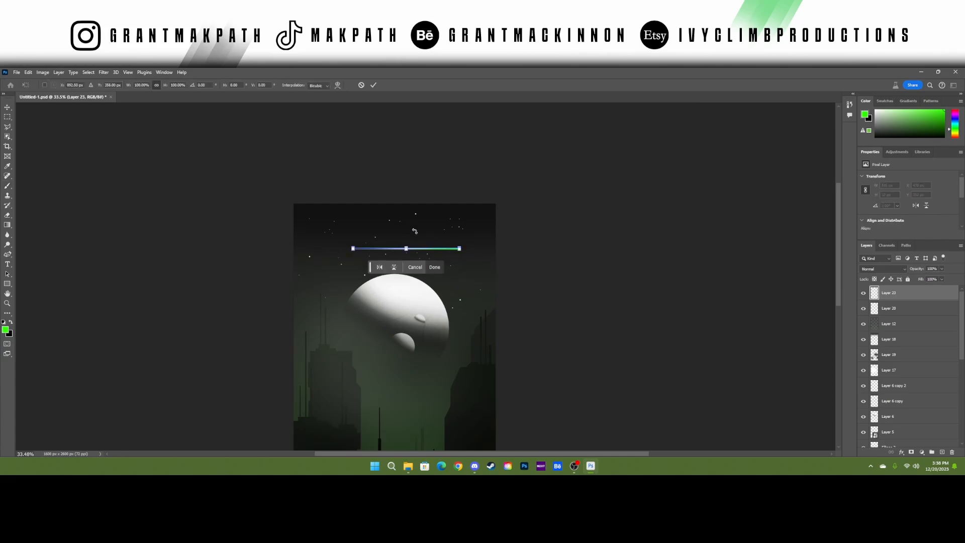
mouse_move(415, 230)
left_mouse_down()
mouse_move(454, 255)
mouse_move(420, 245)
left_mouse_up()
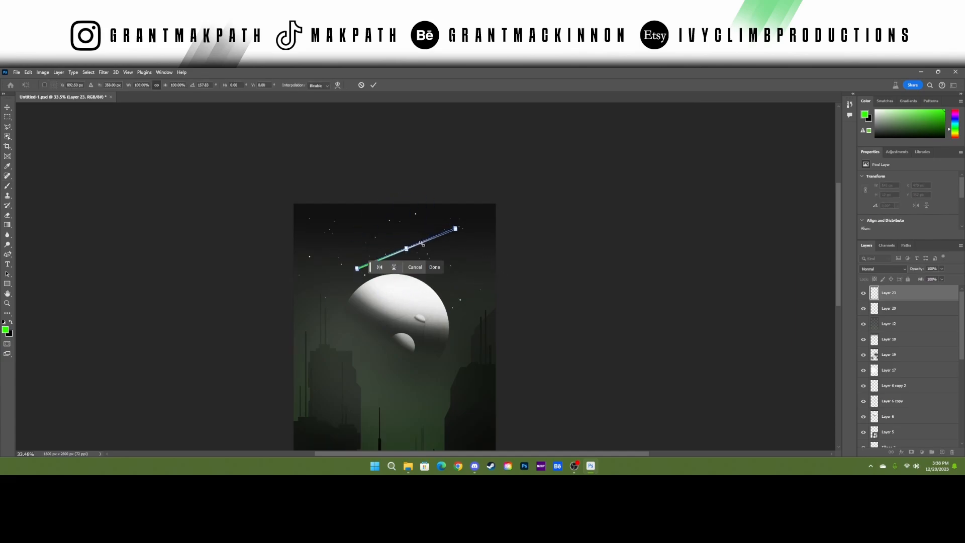
scroll(422, 243, "up", 5)
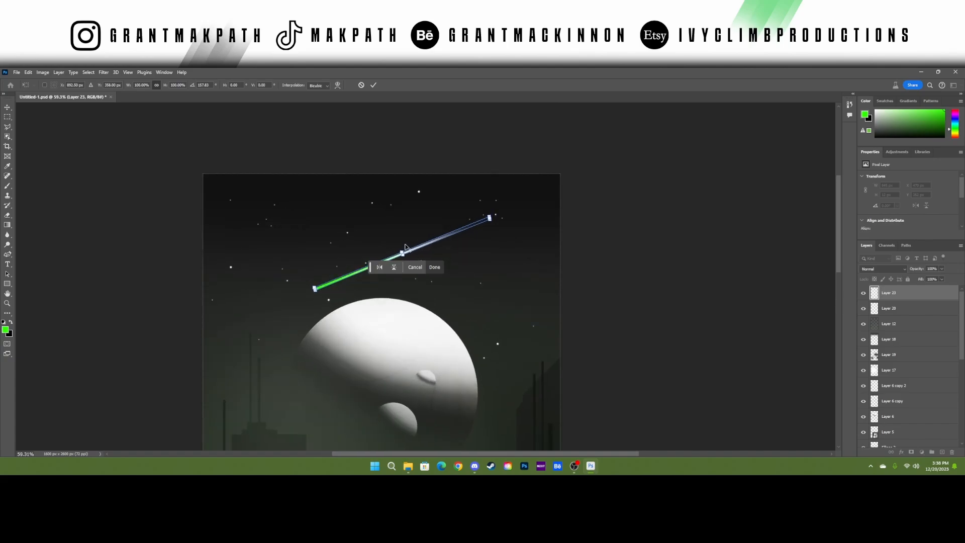
left_click_drag(423, 242, 336, 365)
scroll(335, 365, "down", 4)
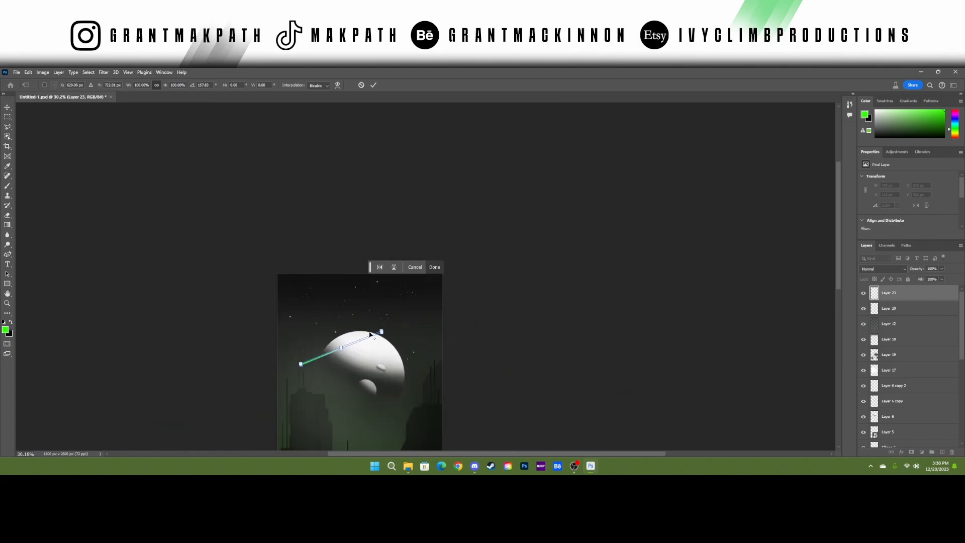
scroll(346, 393, "up", 2)
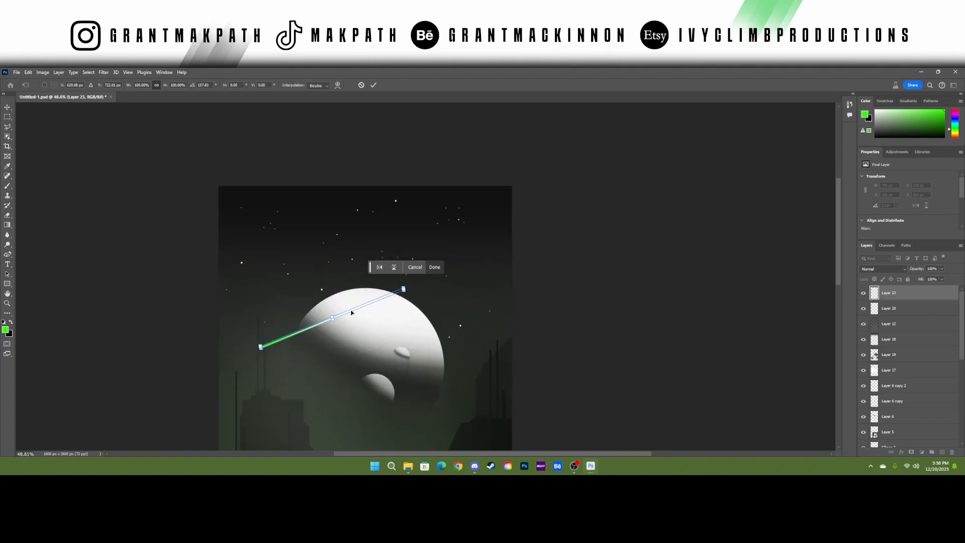
left_click_drag(352, 312, 361, 264)
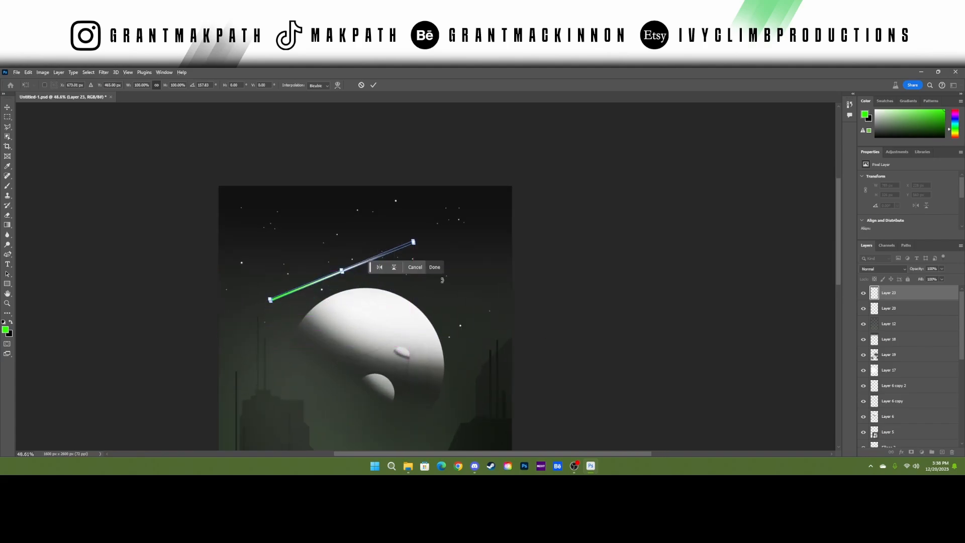
key("Return")
- Activate the Brush and shrink its soft tip to a small circle around the green end of the line
key("b")
scroll(442, 291, "down", 3)
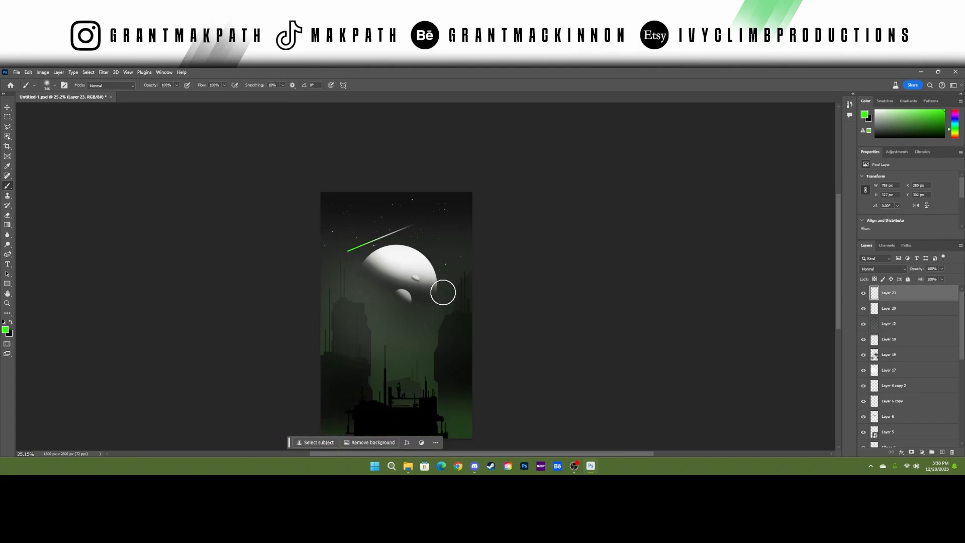
scroll(341, 263, "up", 4)
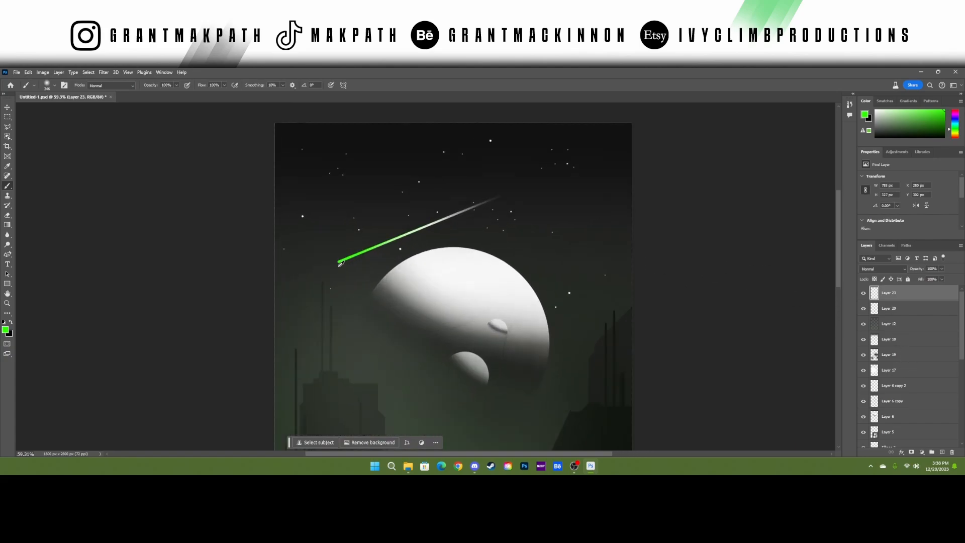
scroll(340, 263, "up", 1)
left_click_drag(353, 258, 318, 266)
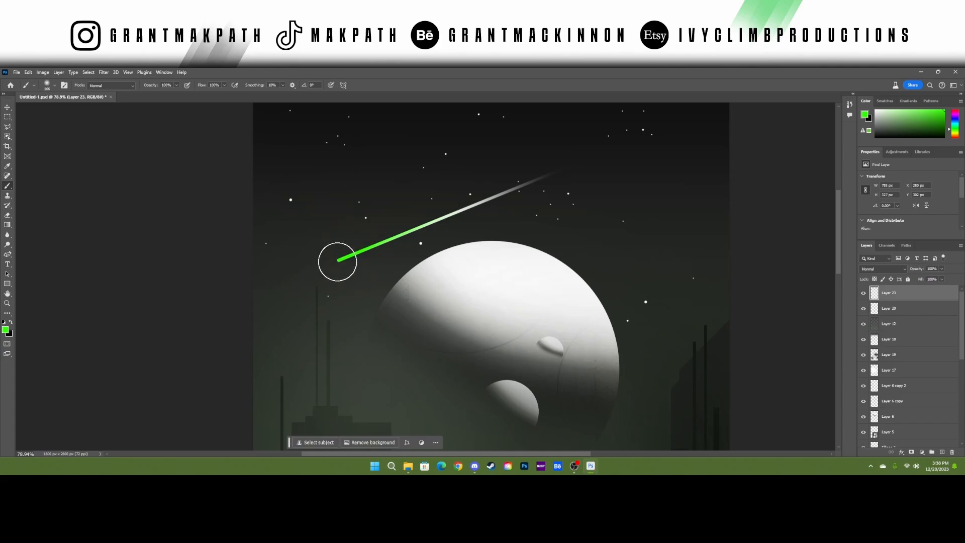
left_click(339, 260)
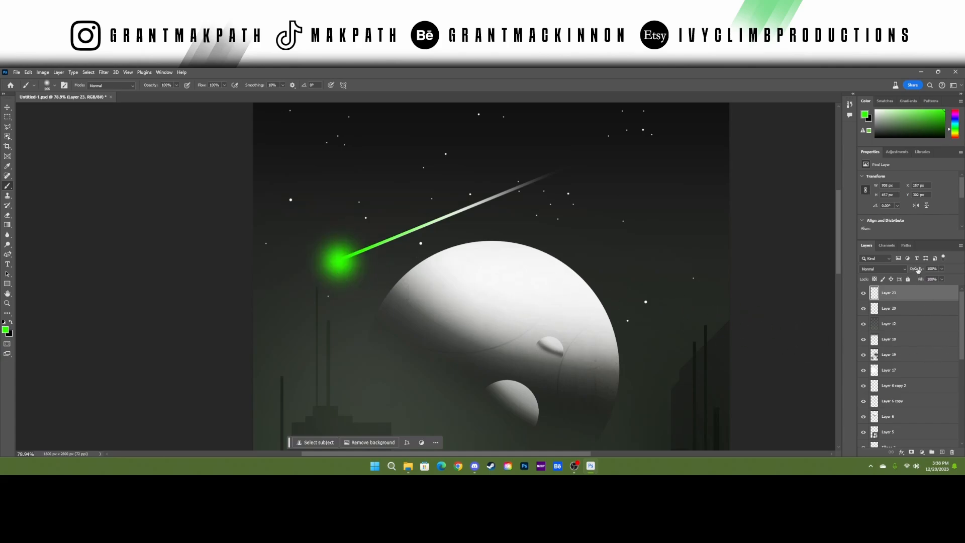
left_click_drag(918, 270, 914, 270)
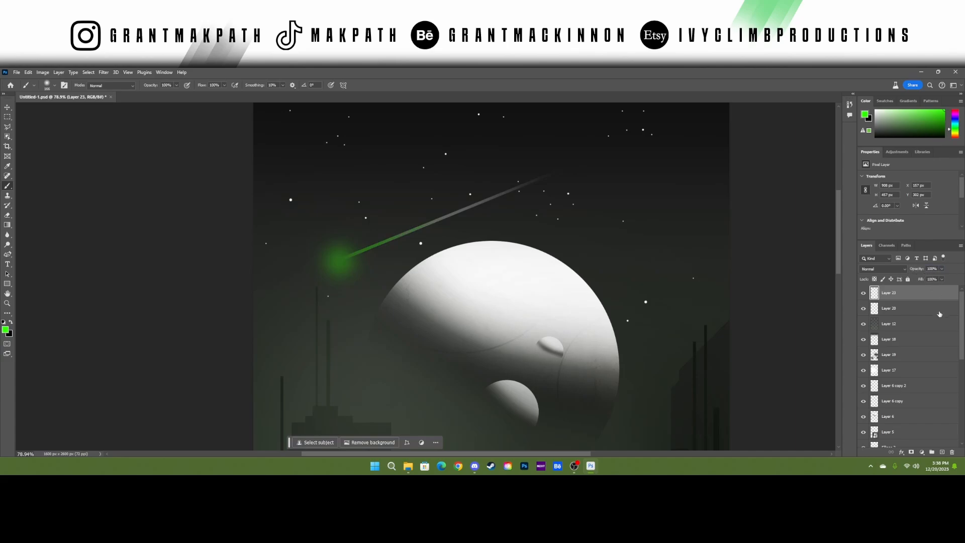
key("ctrl+z")
- Add a soft green glow at the line's green end on a new layer and reduce that layer's opacity to 4%
left_click(943, 452)
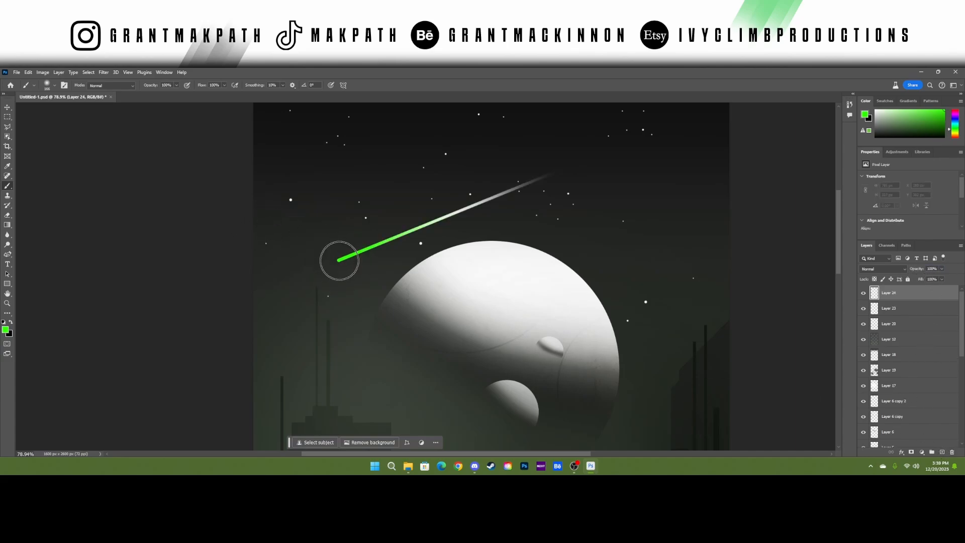
left_click(339, 260)
left_click_drag(916, 269, 912, 269)
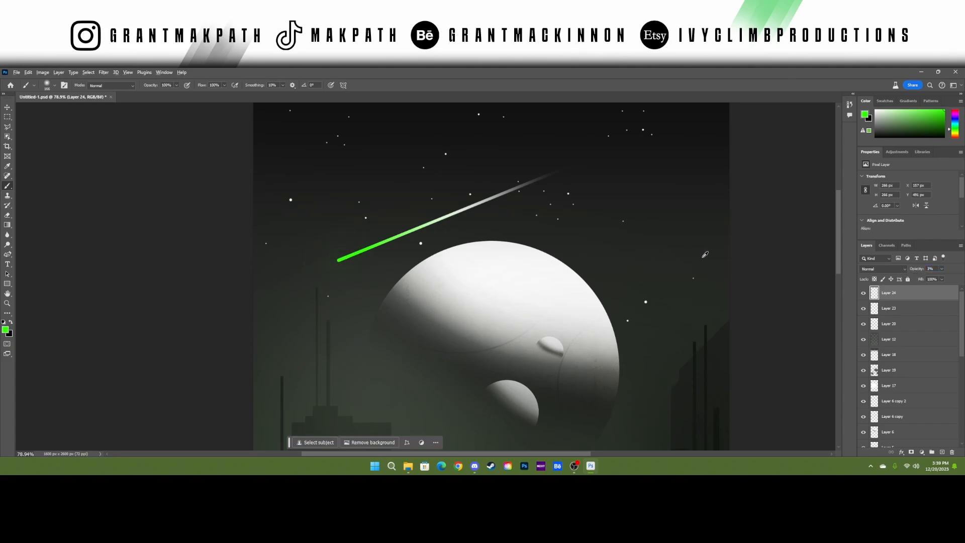
scroll(490, 219, "down", 5)
scroll(518, 219, "up", 5)
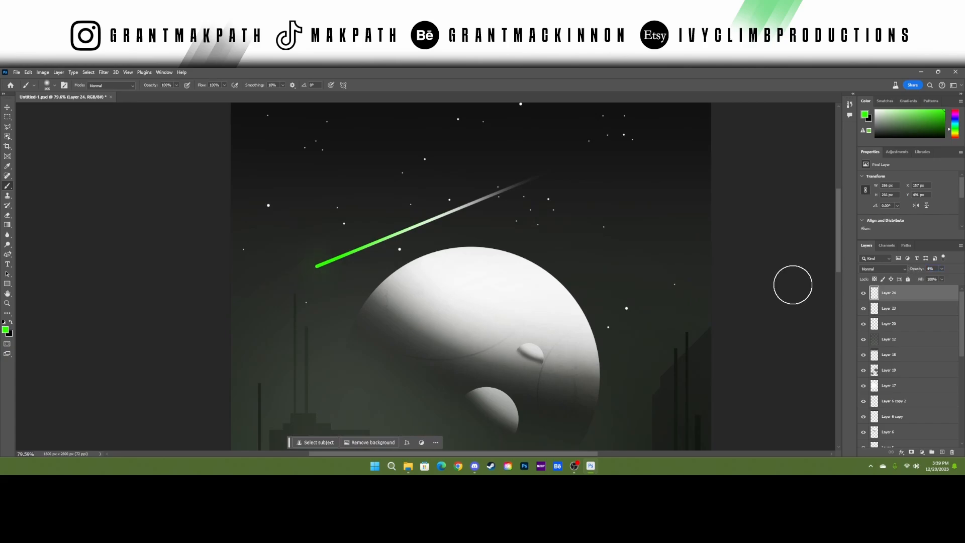
- On a new layer, outline a slanted area across the top of the canvas with the Polygonal Lasso, fill it with black and deselect
scroll(366, 231, "down", 8)
key("ctrl+shift+alt+n")
key("x")
key("l")
left_click(276, 219)
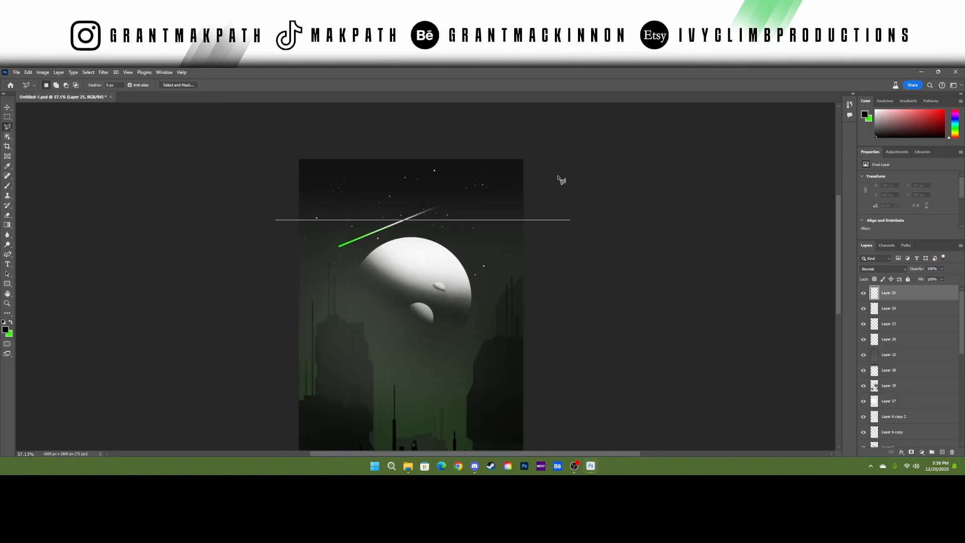
left_click(572, 186)
left_click(550, 144)
left_click(307, 144)
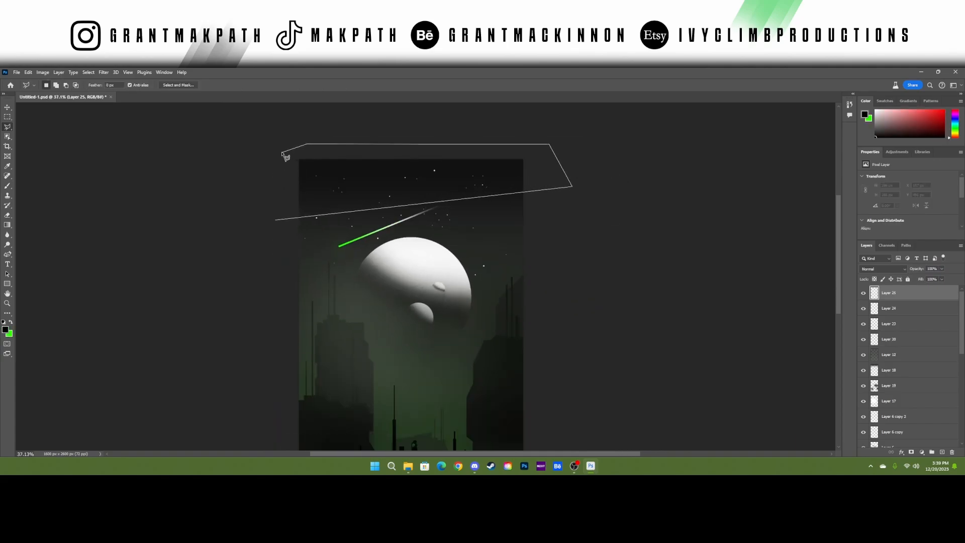
left_click(276, 220)
key("alt+BackSpace")
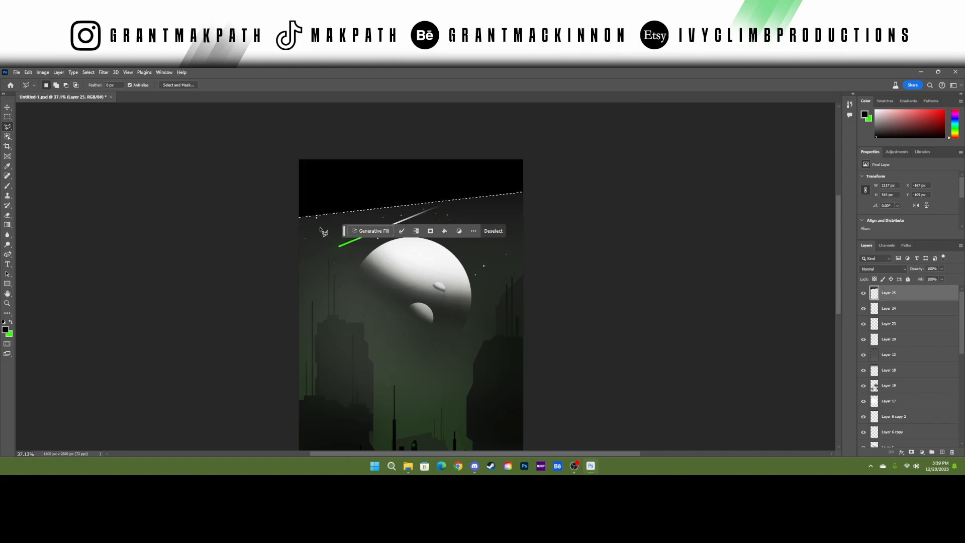
left_click(89, 72)
left_click(95, 88)
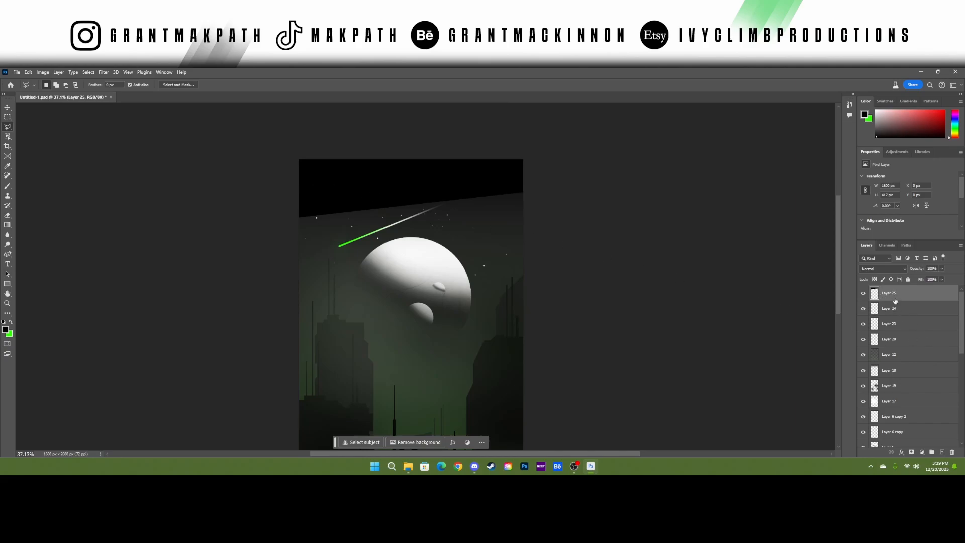
- Cut a long slanted strip out of the black top shape, starting at the canvas's left edge, and deselect
left_click(292, 191)
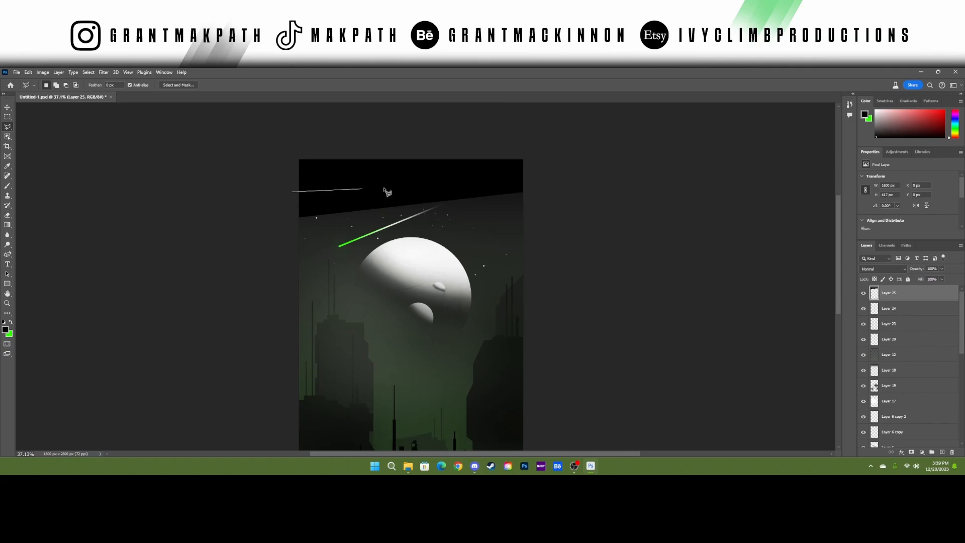
left_click(463, 174)
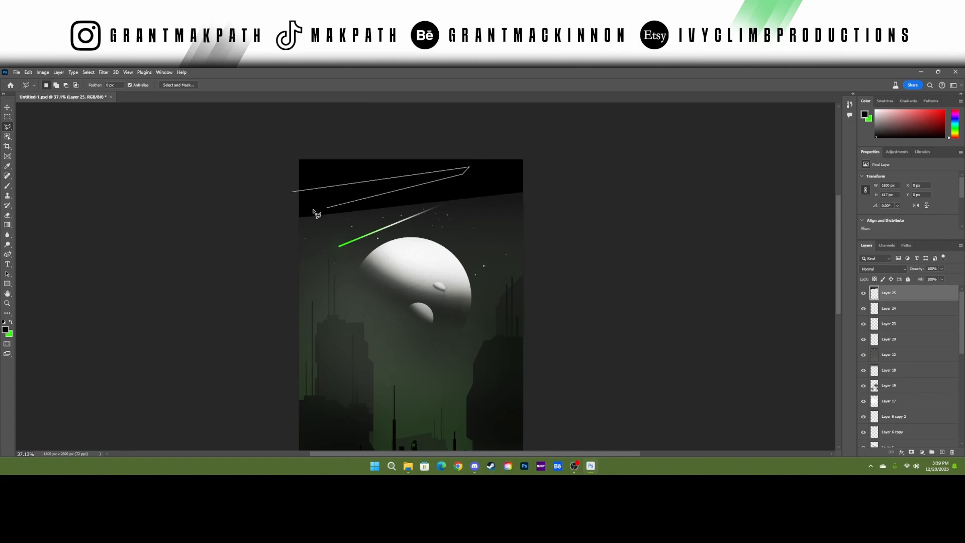
left_click(294, 194)
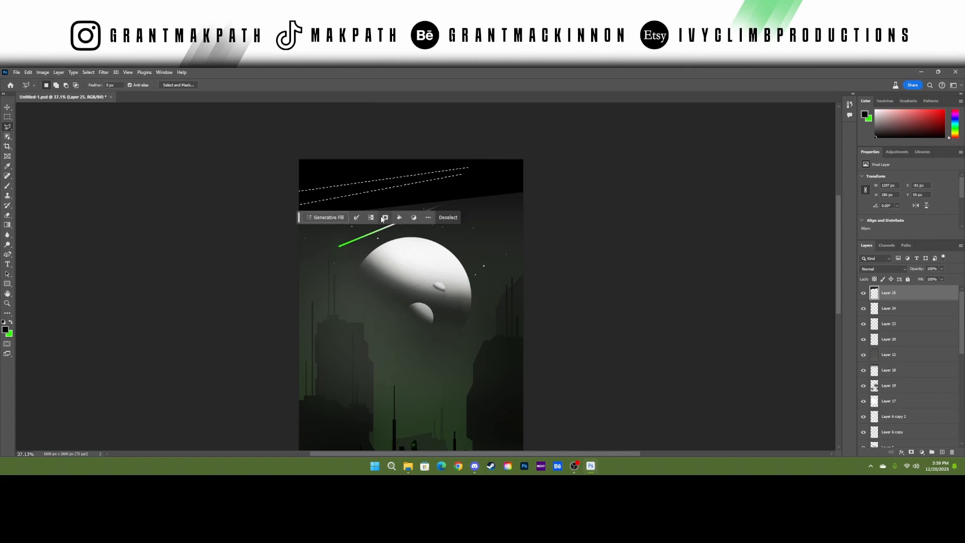
left_click(88, 72)
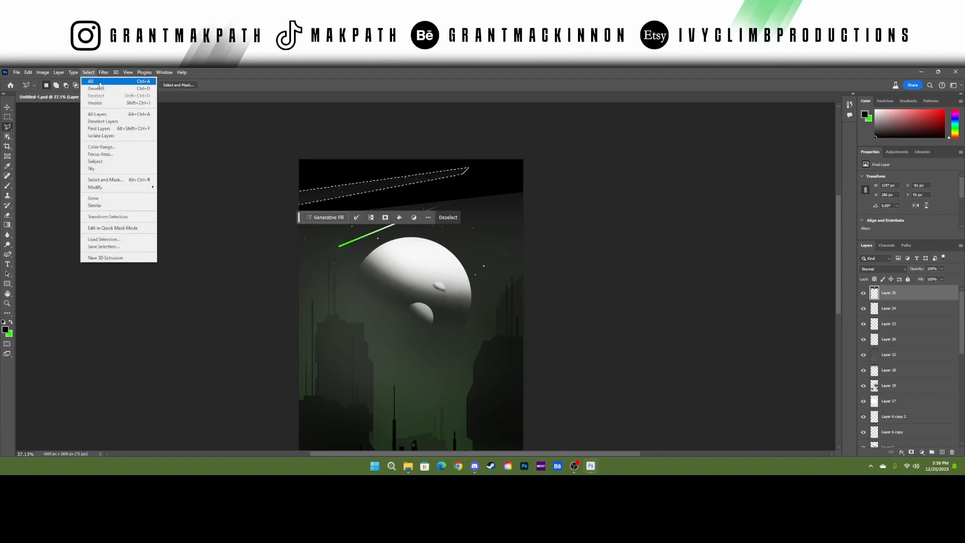
left_click(101, 87)
- Cut a second slanted strip out of the black top shape, running inward from the canvas's right edge, and deselect
scroll(545, 152, "up", 2)
scroll(545, 152, "up", 2)
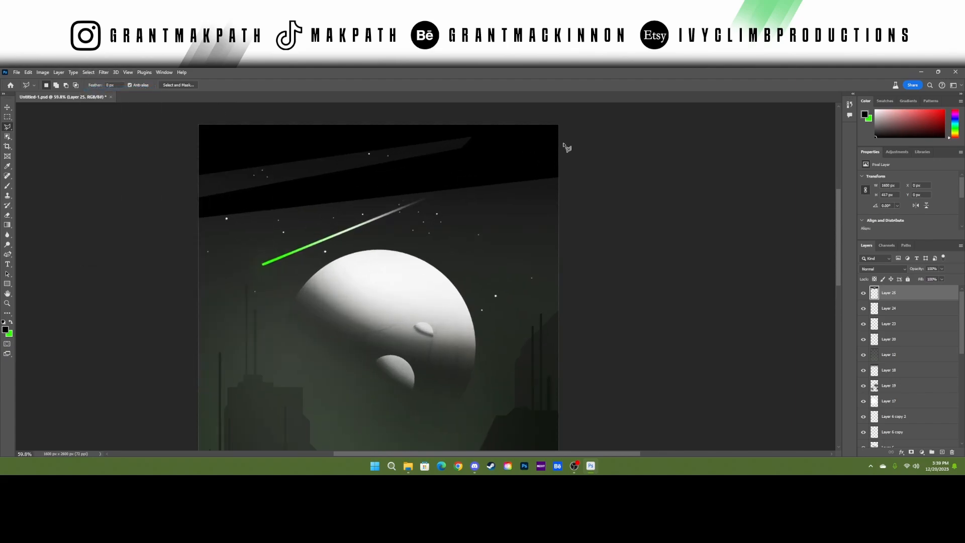
left_click(562, 143)
left_click(398, 182)
left_click(566, 149)
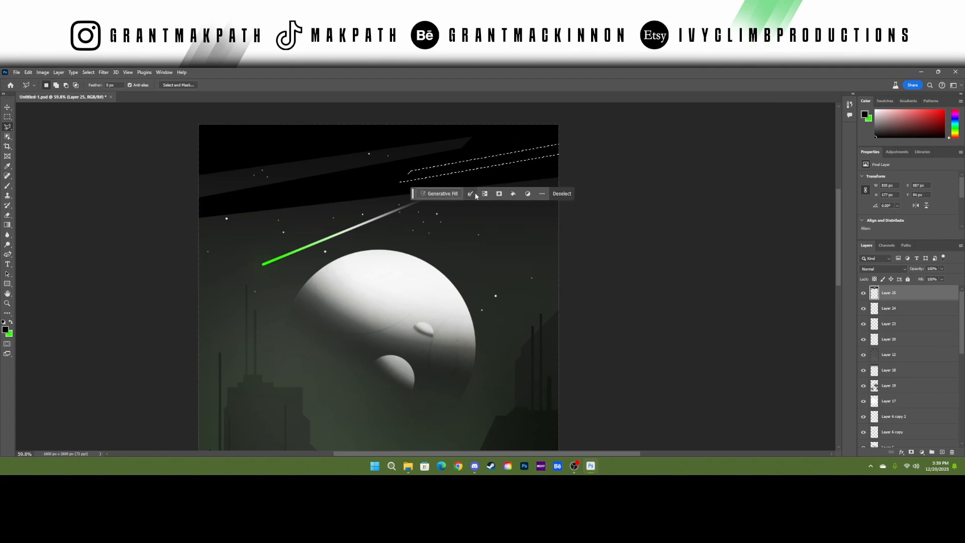
left_click(88, 72)
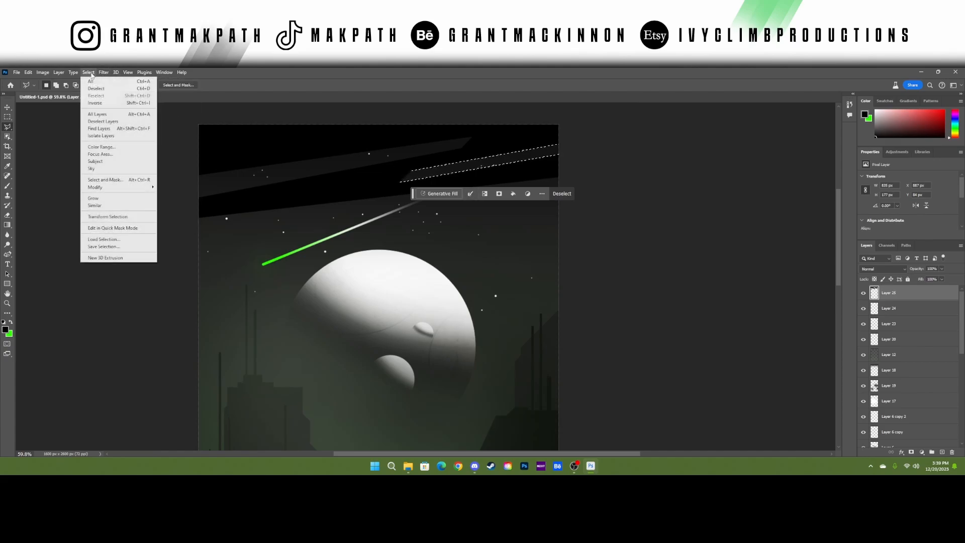
left_click(96, 88)
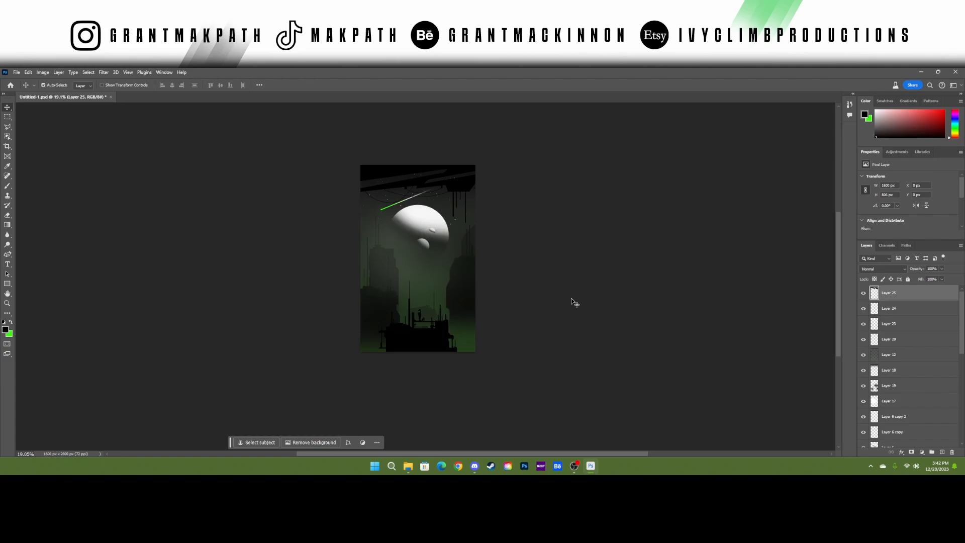
- Merge all layers above Background, including the gradient fill, into one layer and check it by toggling its visibility
scroll(468, 294, "up", 2)
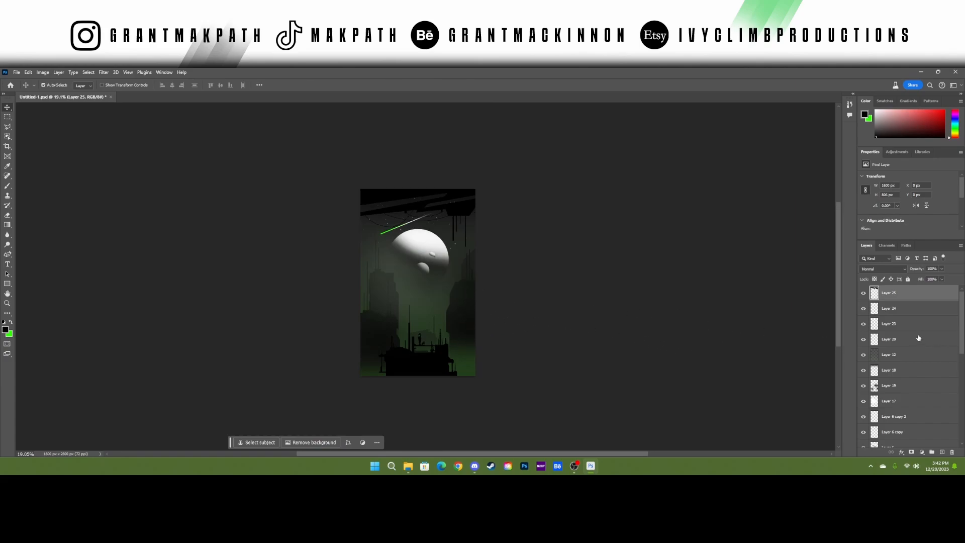
scroll(917, 345, "down", 10)
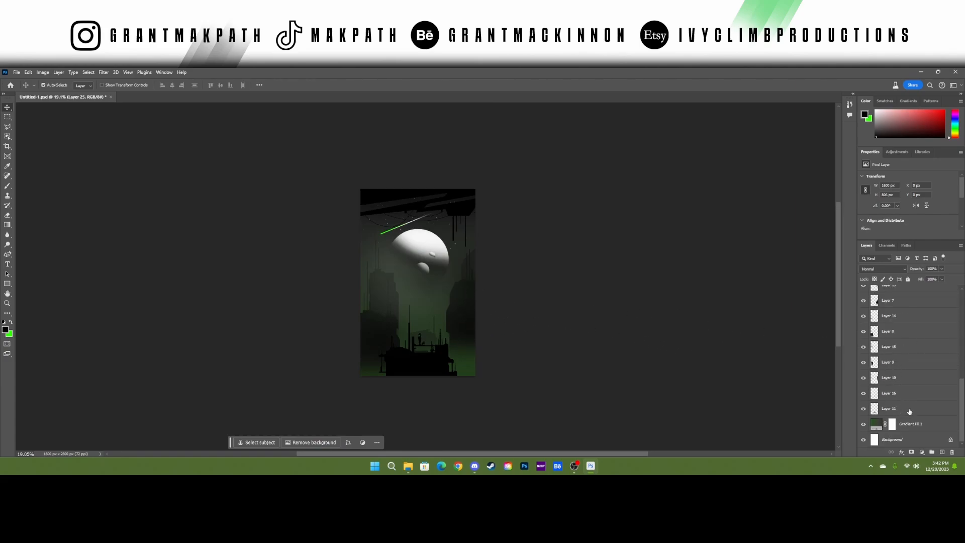
left_click(920, 413, "shift")
left_click(926, 428, "shift")
key("ctrl+e")
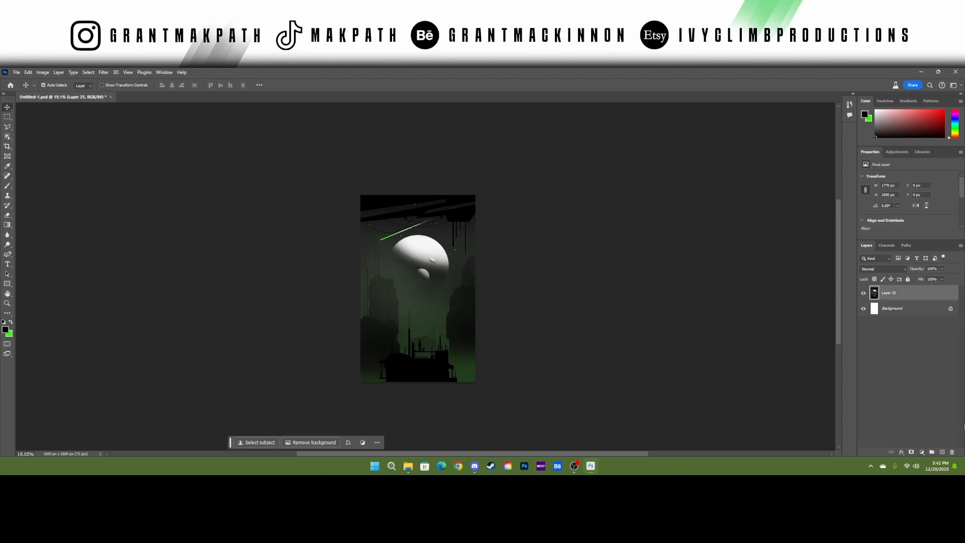
left_click(863, 293)
left_click(863, 292)
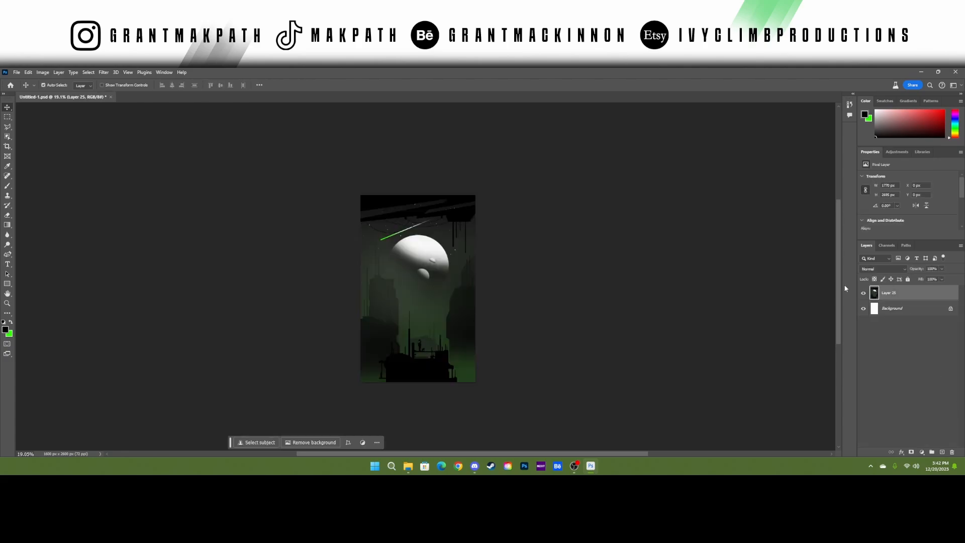
- Apply the Add Noise filter to the merged artwork with an amount of 7% and Uniform distribution, and inspect the grain
left_click(101, 72)
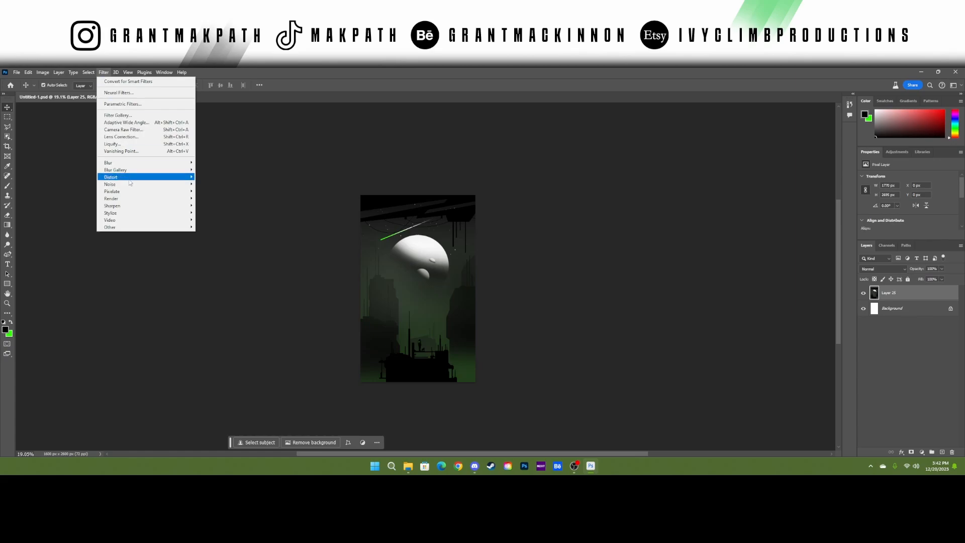
mouse_move(129, 185)
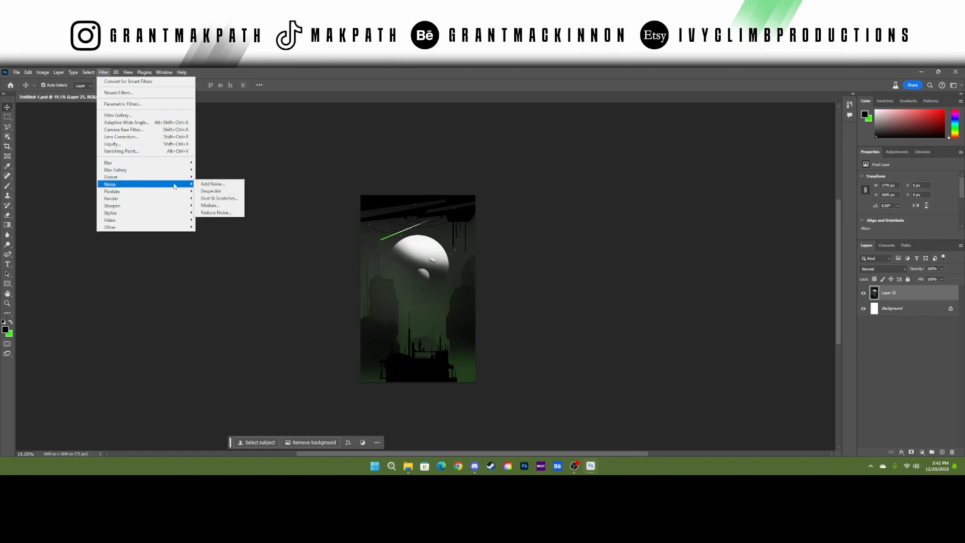
left_click(221, 185)
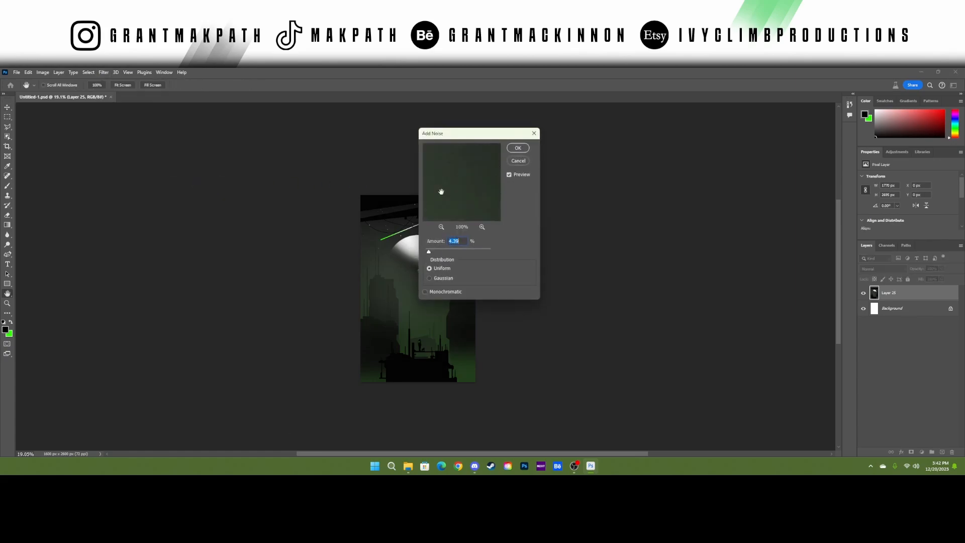
left_click_drag(480, 139, 581, 152)
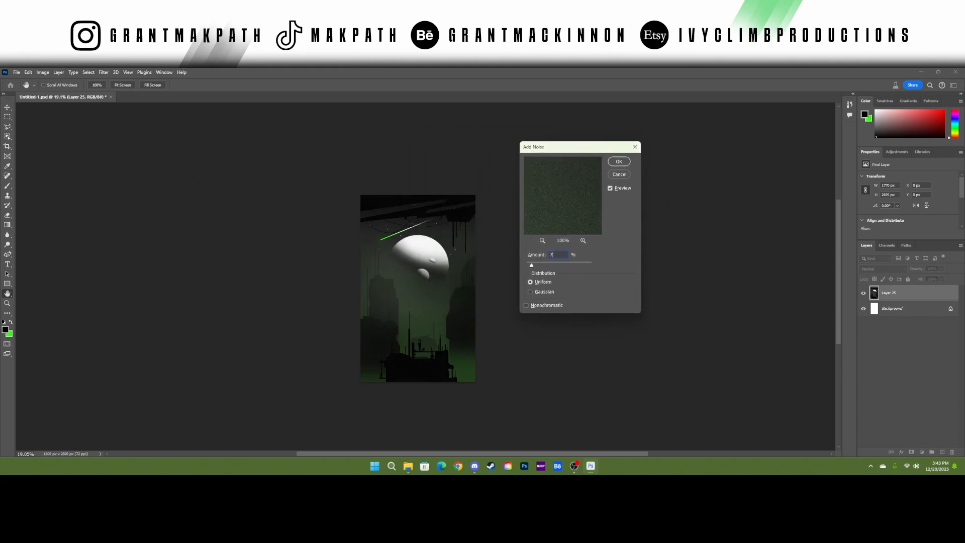
left_click(618, 161)
scroll(426, 325, "up", 3)
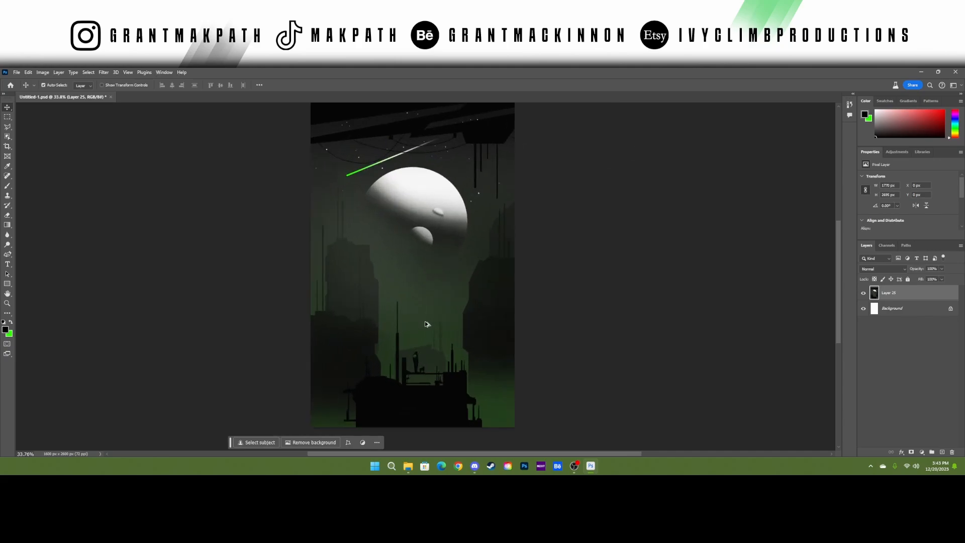
scroll(430, 318, "down", 3)
scroll(442, 312, "up", 2)
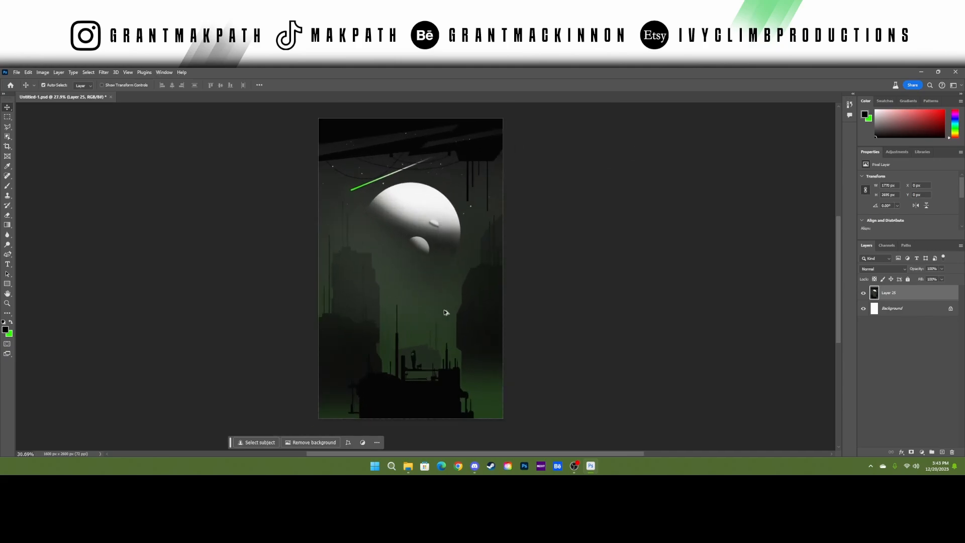
scroll(478, 307, "down", 1)
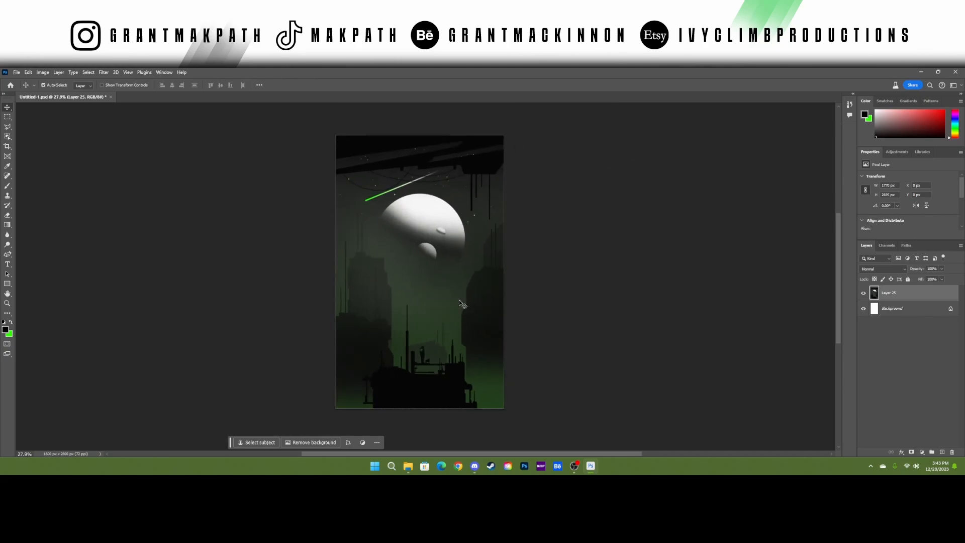